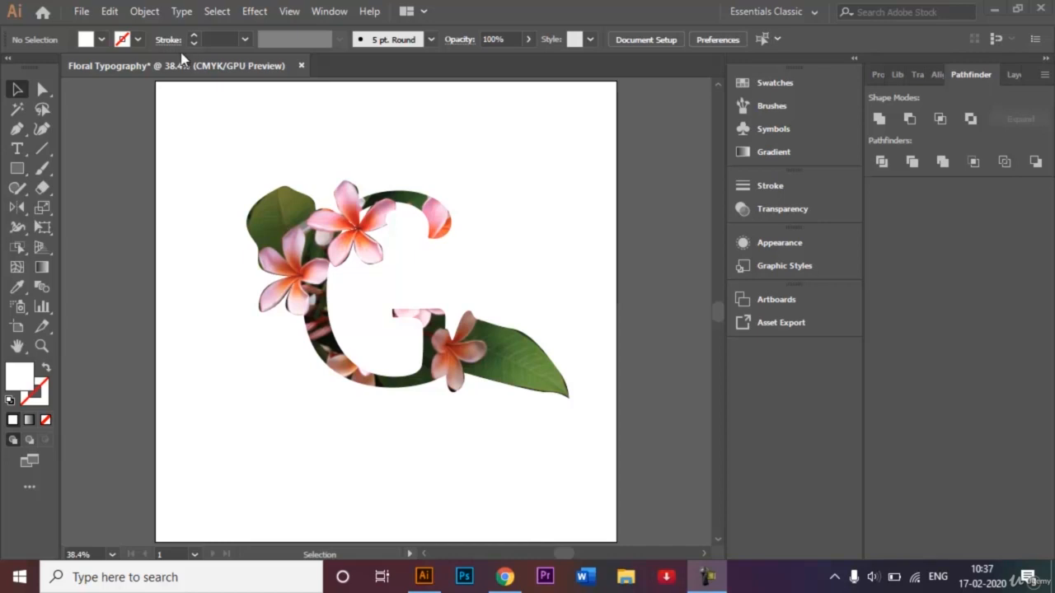
Create a new 1000 x 1000 px document named "Floral Typography"
{"action": "left_click", "coordinate": [83, 15]}
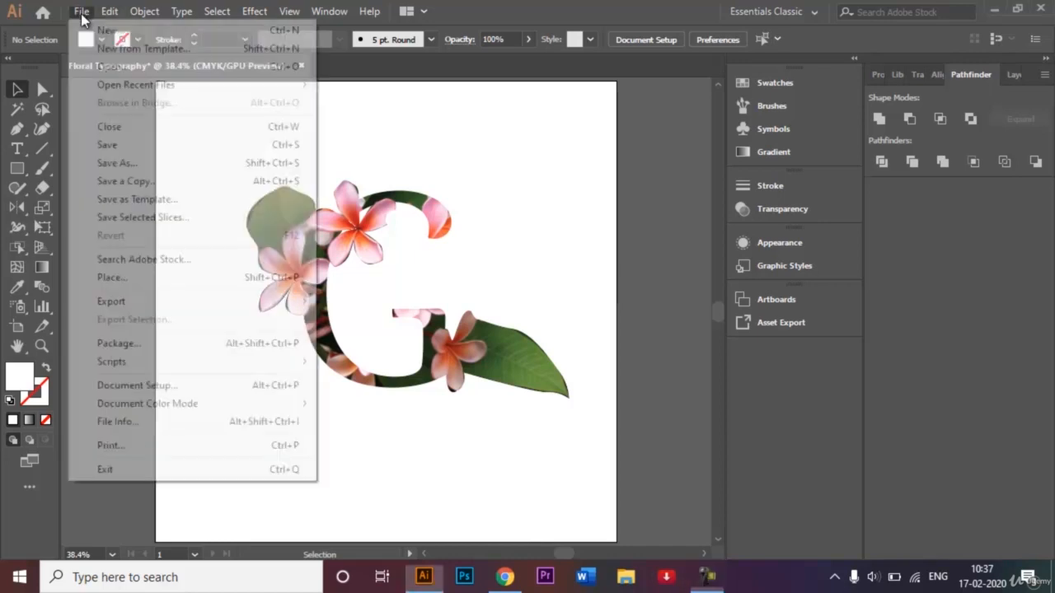
{"action": "left_click", "coordinate": [112, 33]}
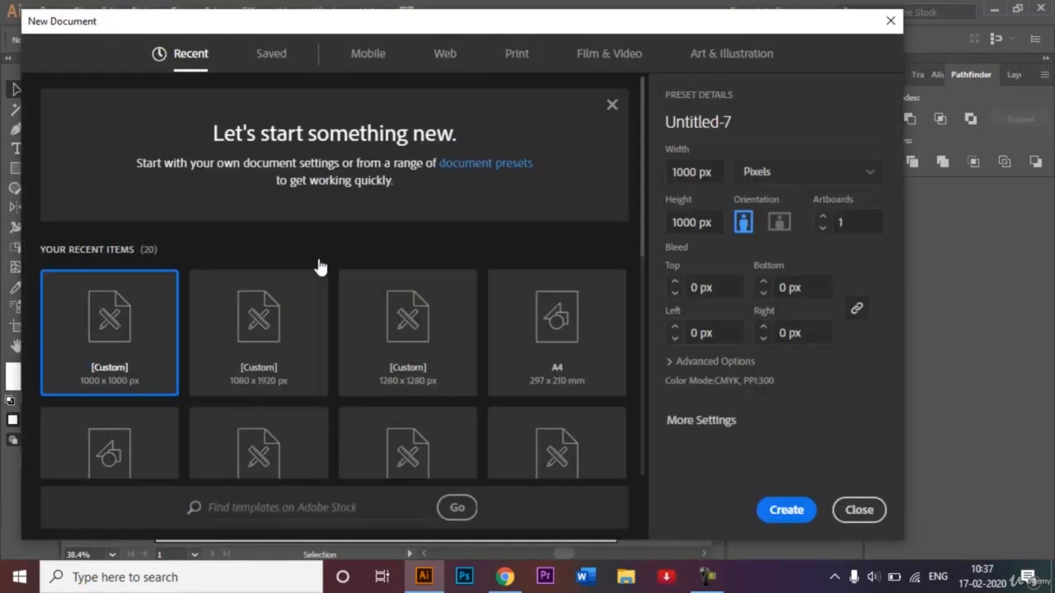
{"action": "left_click", "coordinate": [738, 123]}
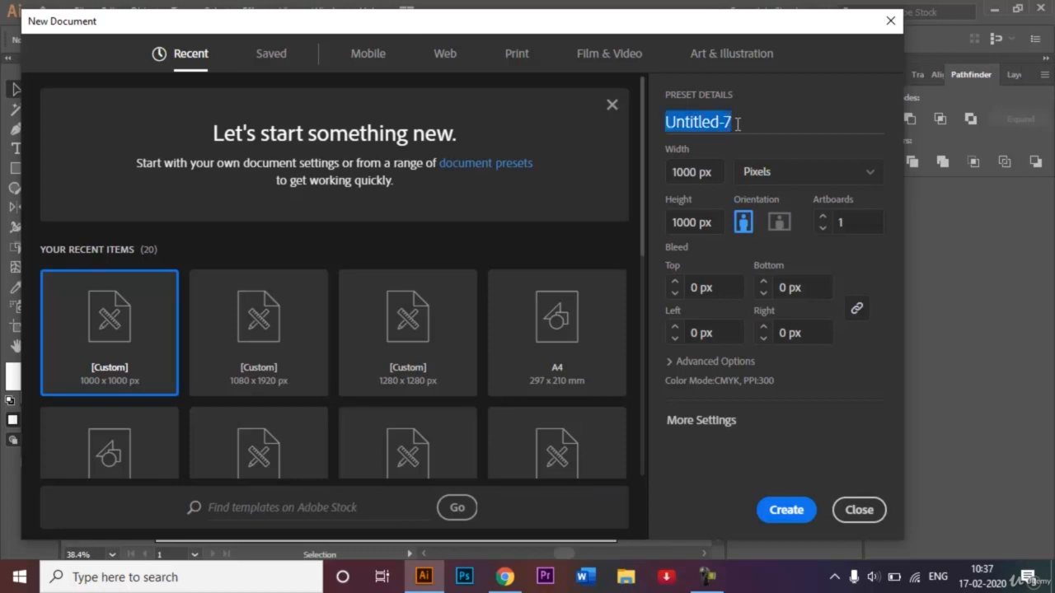
{"action": "key", "text": "BackSpace"}
{"action": "type", "text": "F"}
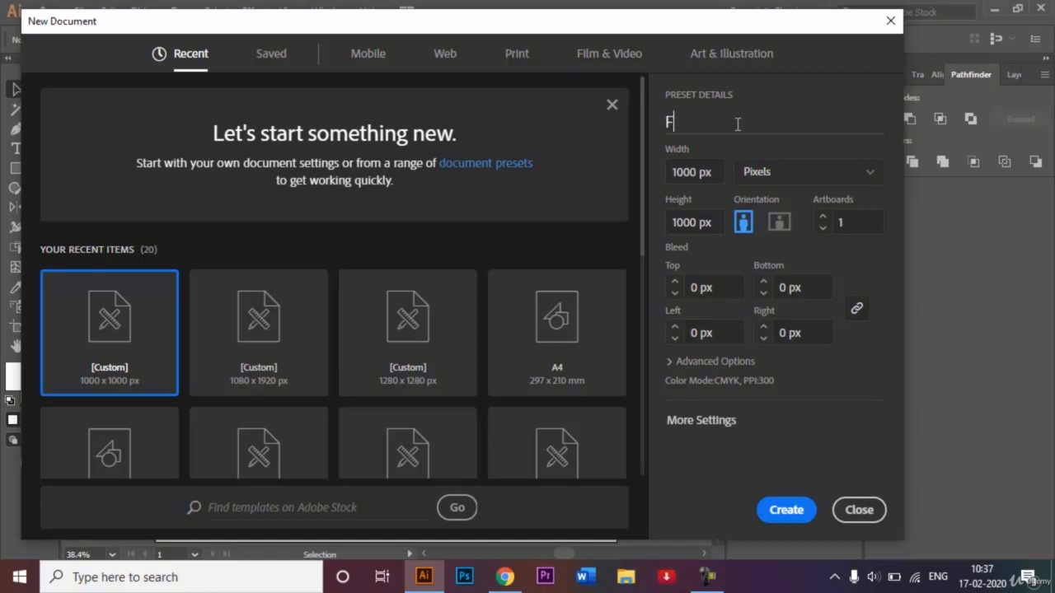
{"action": "type", "text": "loral Typography"}
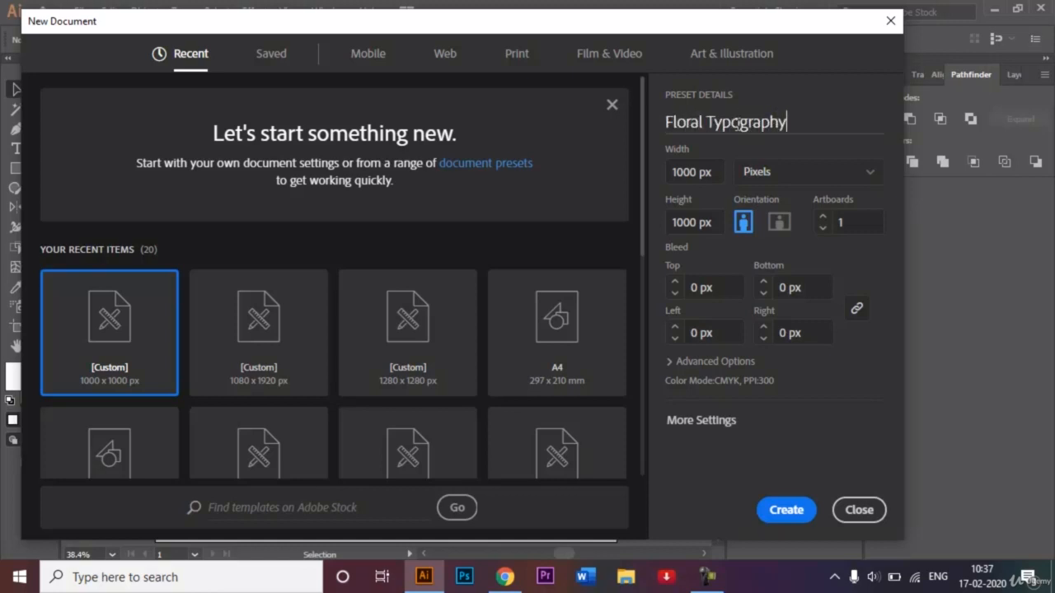
{"action": "left_click", "coordinate": [787, 511]}
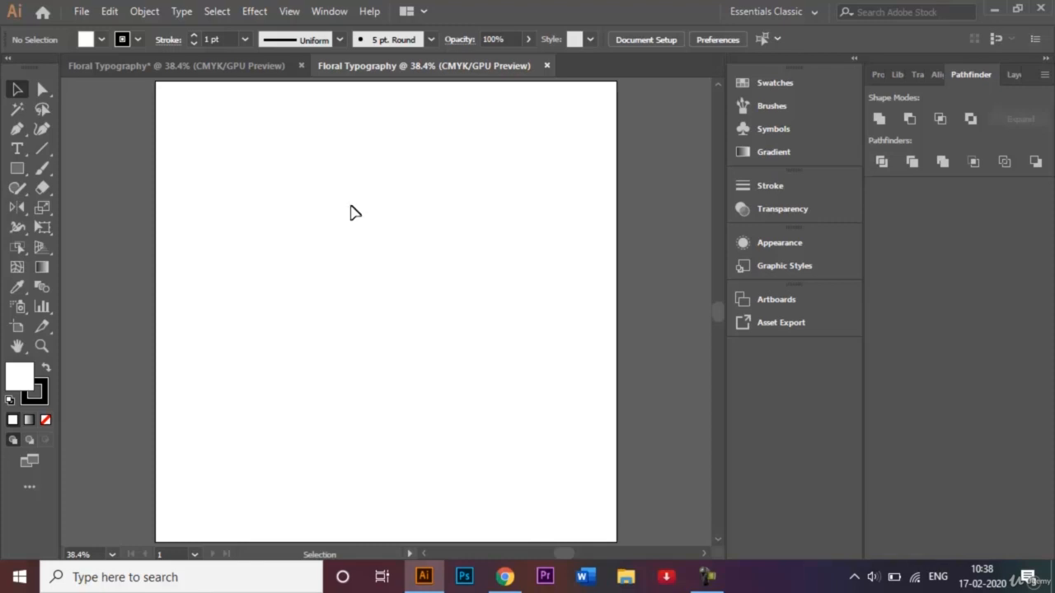
{"action": "left_click", "coordinate": [162, 76]}
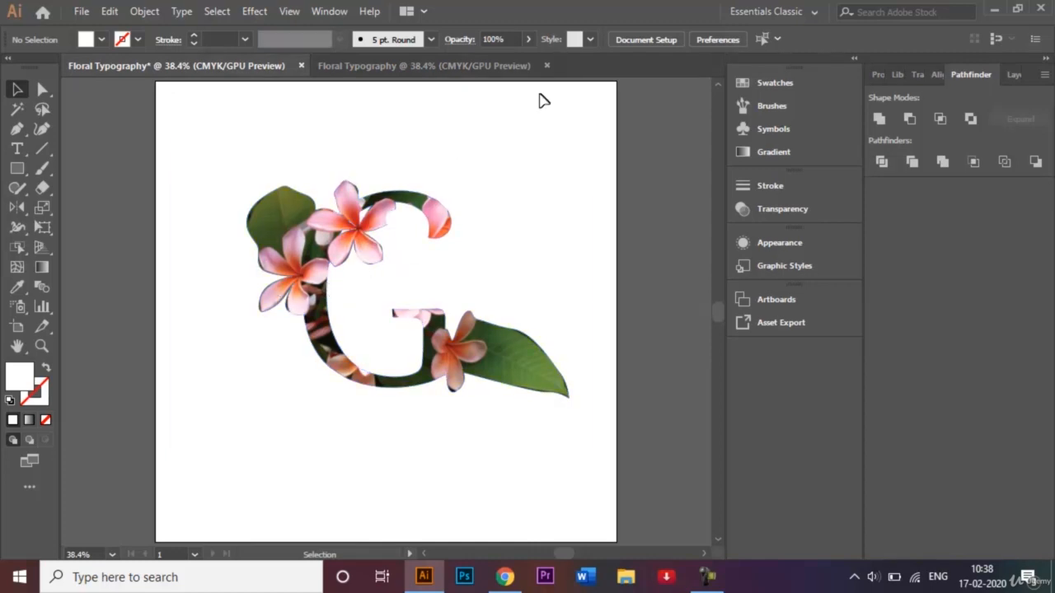
{"action": "left_click", "coordinate": [445, 64]}
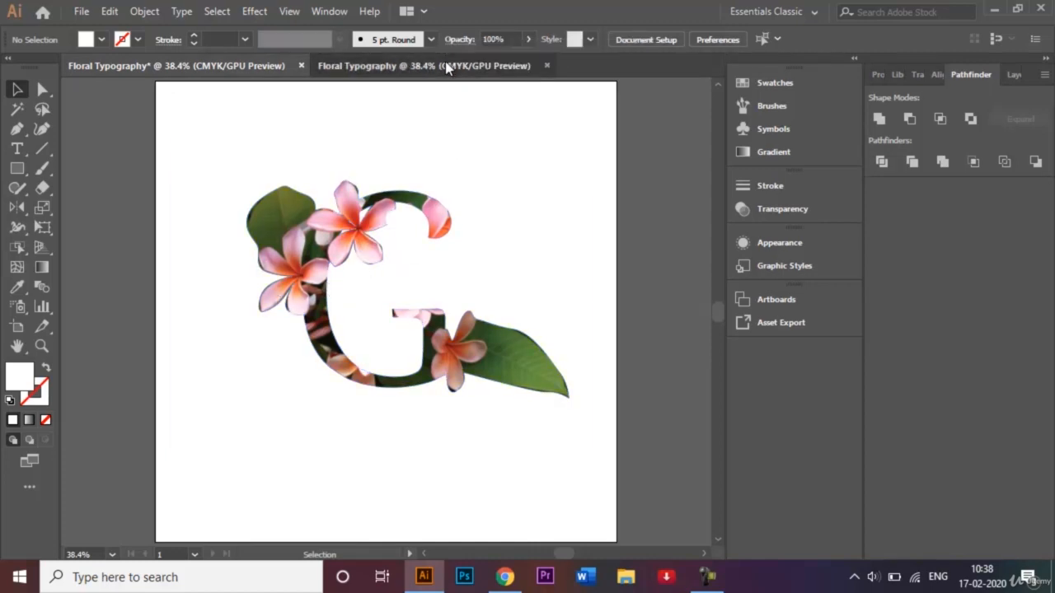
{"action": "key", "text": "a"}
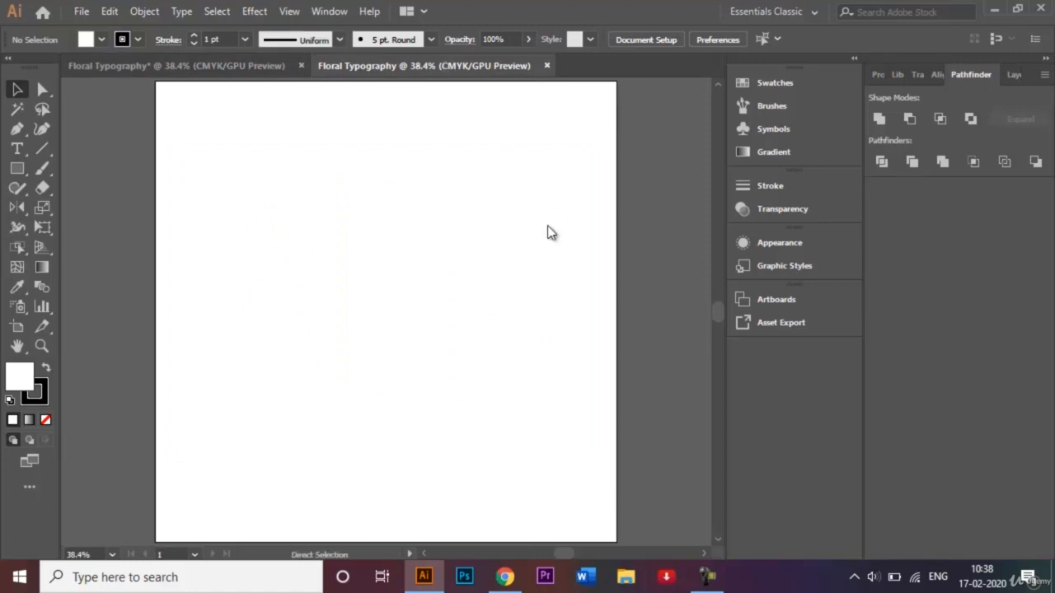
Open the image plumeria-flower-frangipani-plant-63609.jpeg from the Graphics folder
{"action": "key", "text": "ctrl+o"}
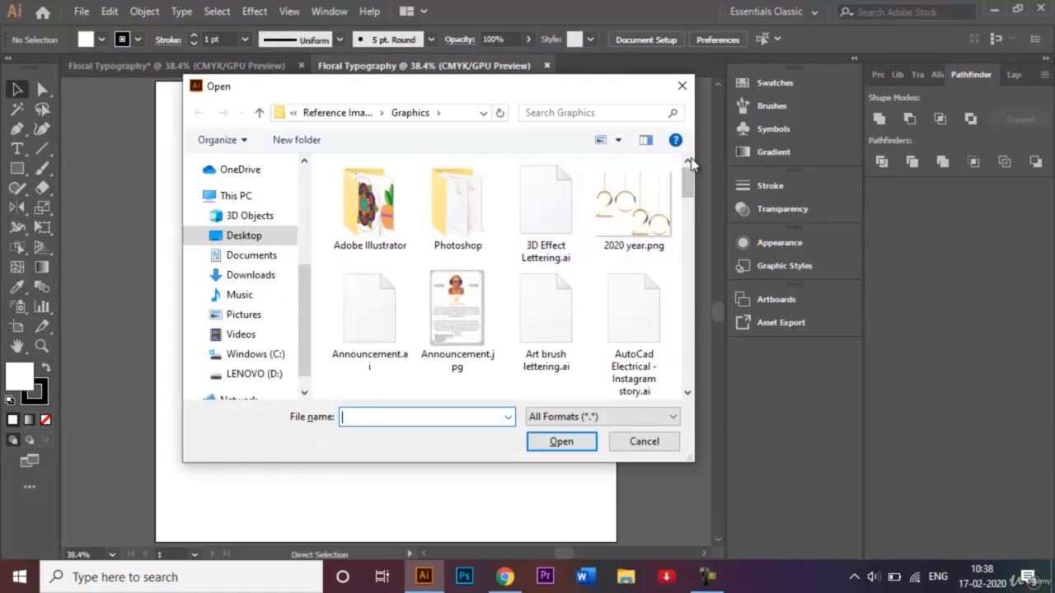
{"action": "left_click_drag", "start_coordinate": [690, 172], "coordinate": [686, 314]}
{"action": "left_click", "coordinate": [396, 313]}
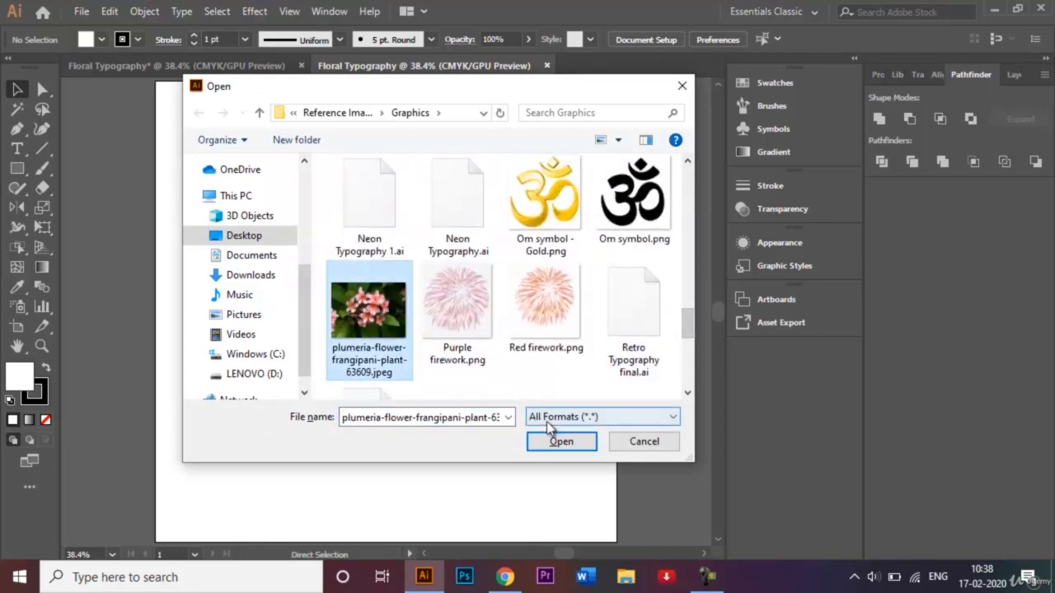
{"action": "left_click", "coordinate": [560, 441]}
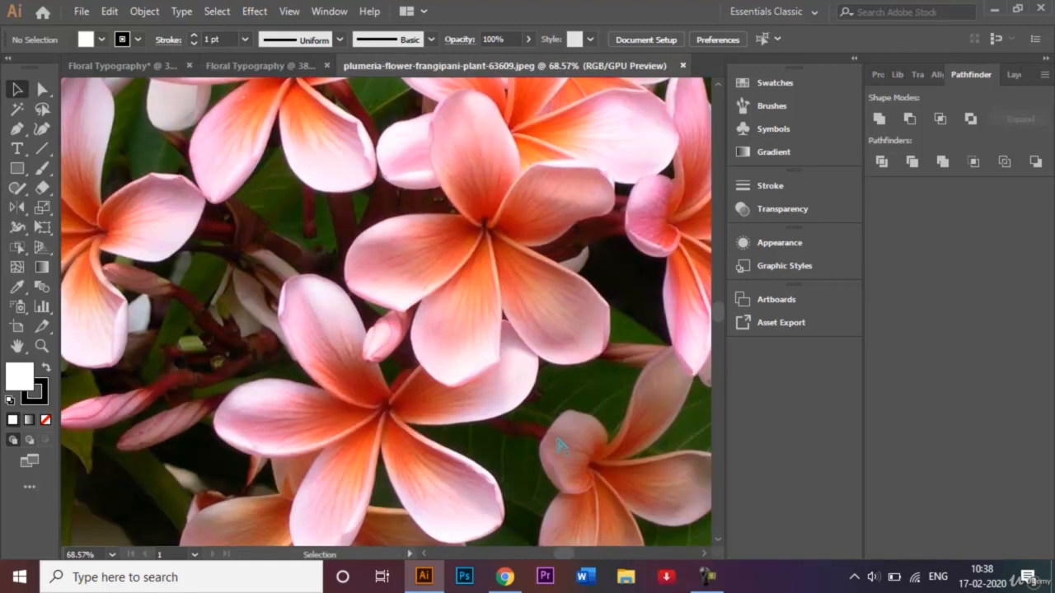
Scale the plumeria photo down proportionally about its centre so it fits inside the artboard
{"action": "key", "text": "ctrl+minus"}
{"action": "key", "text": "ctrl+minus"}
{"action": "key", "text": "ctrl+minus"}
{"action": "key", "text": "ctrl+minus"}
{"action": "key", "text": "ctrl+minus"}
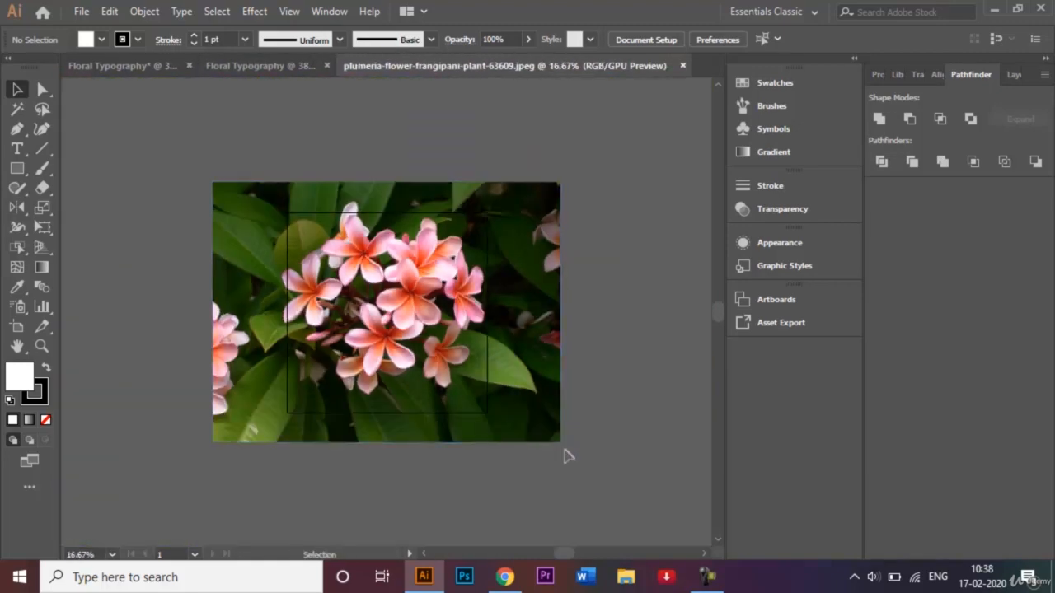
{"action": "left_click", "coordinate": [562, 442]}
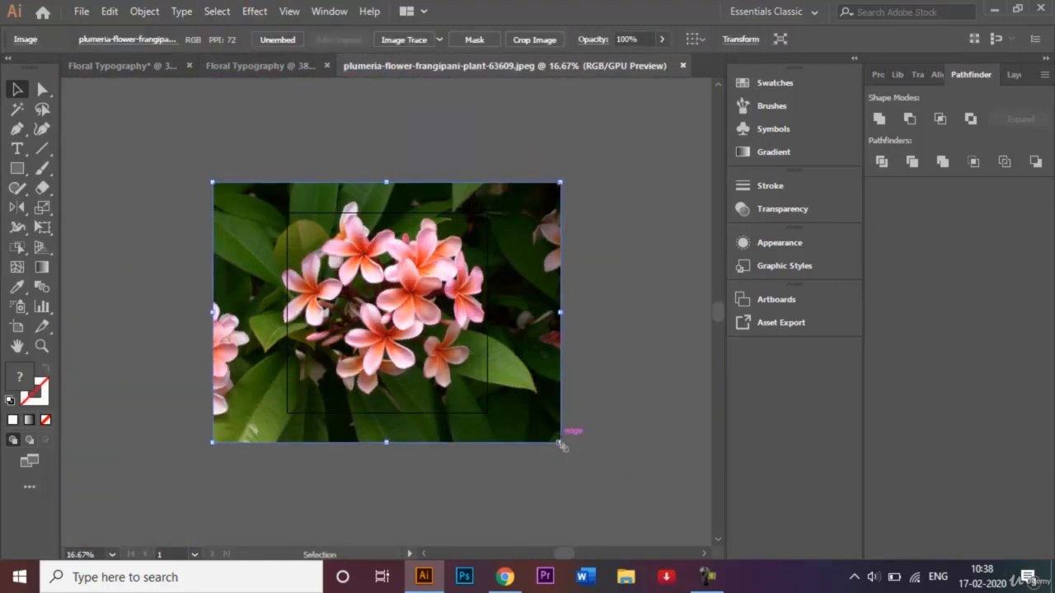
{"action": "left_click_drag", "start_coordinate": [562, 441], "coordinate": [469, 373]}
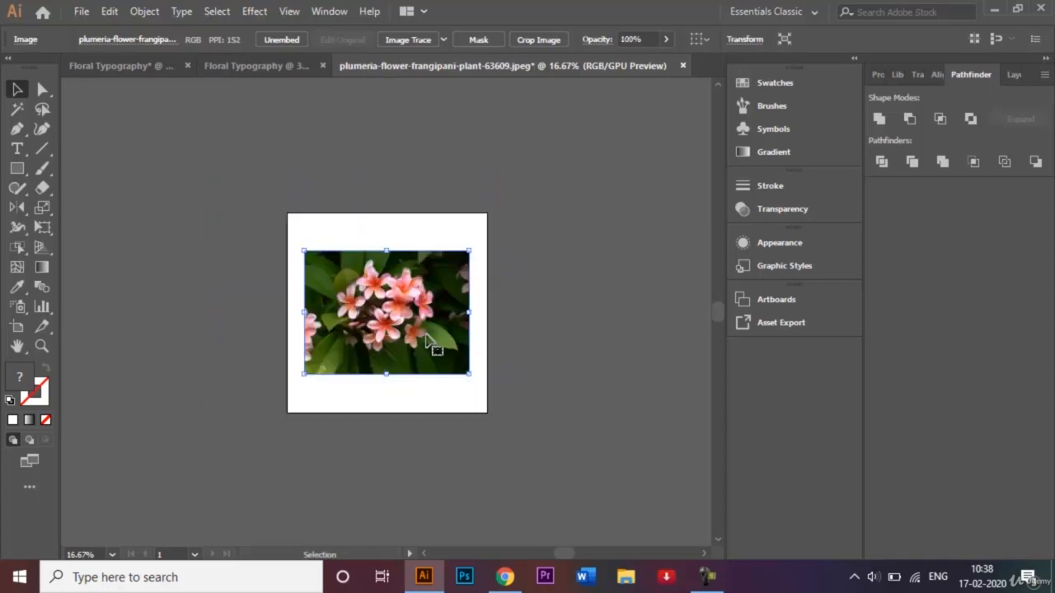
Move the plumeria photo onto the upper part of the new Floral Typography artboard and close the JPEG document without saving
{"action": "left_click_drag", "start_coordinate": [427, 336], "coordinate": [443, 225]}
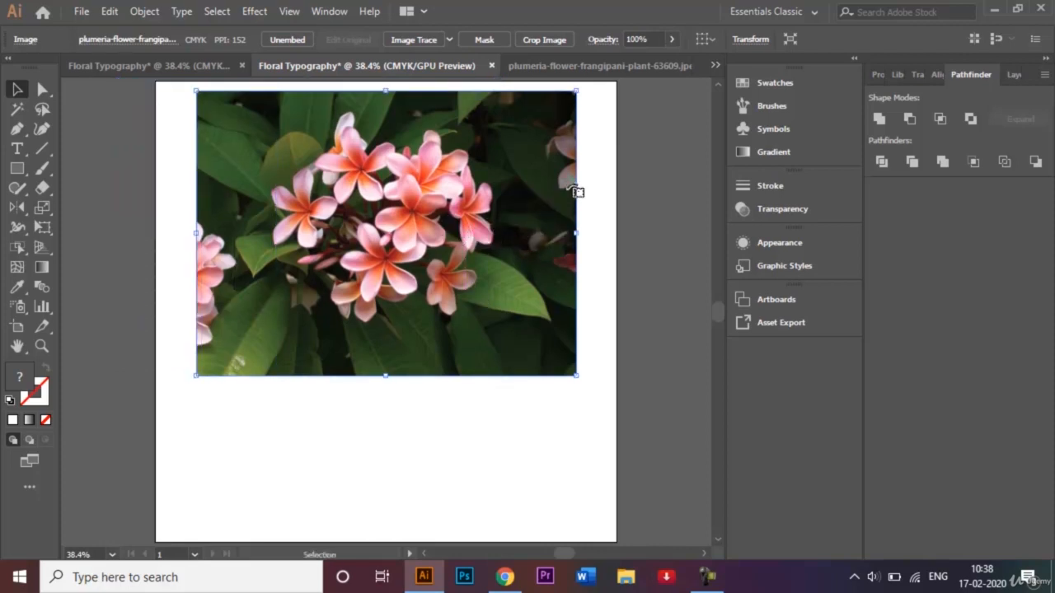
{"action": "left_click", "coordinate": [684, 65]}
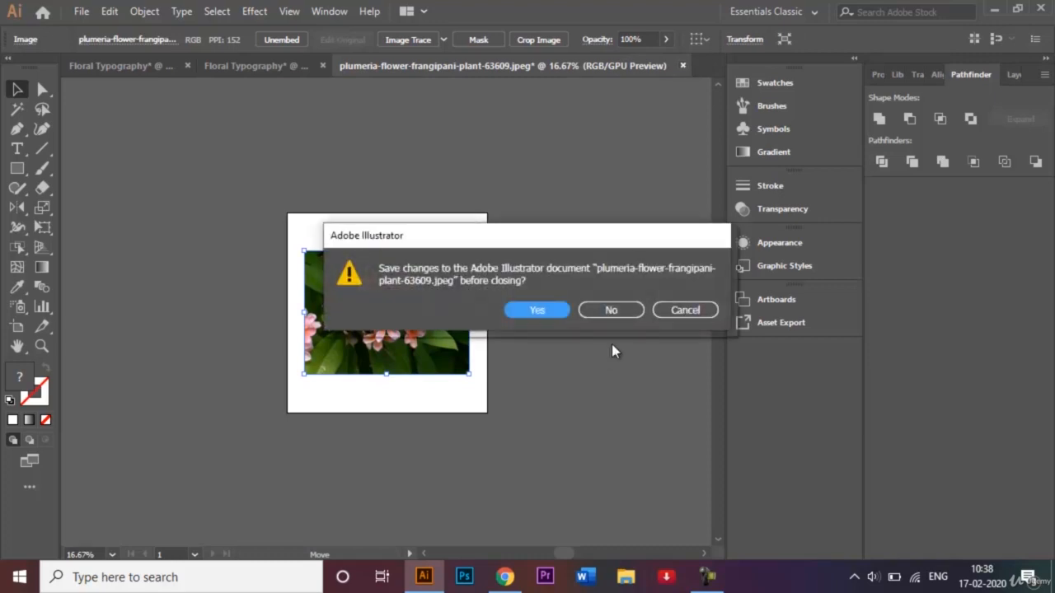
{"action": "left_click", "coordinate": [619, 312]}
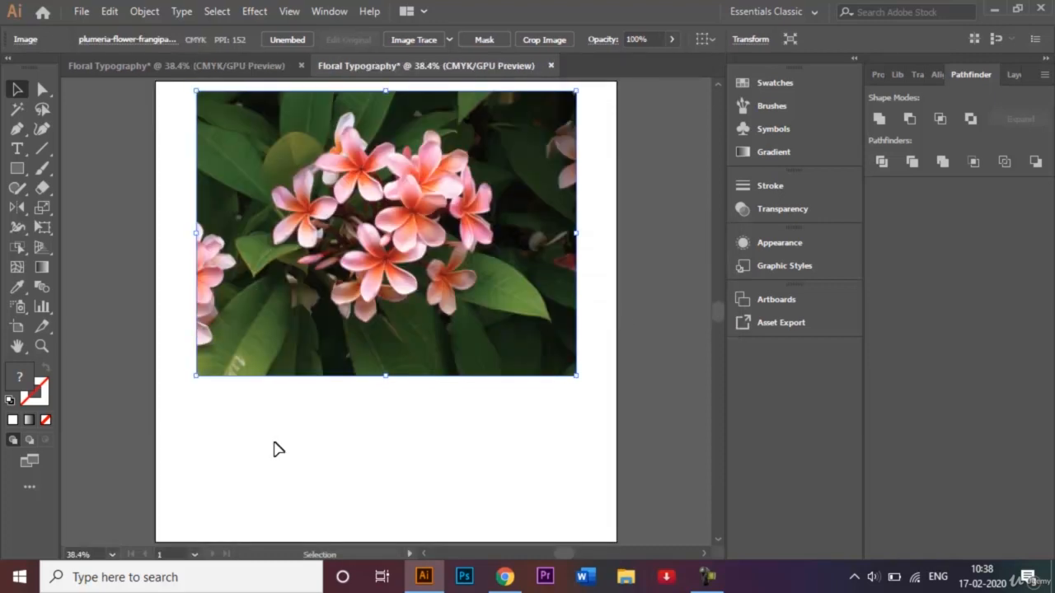
{"action": "left_click", "coordinate": [326, 449]}
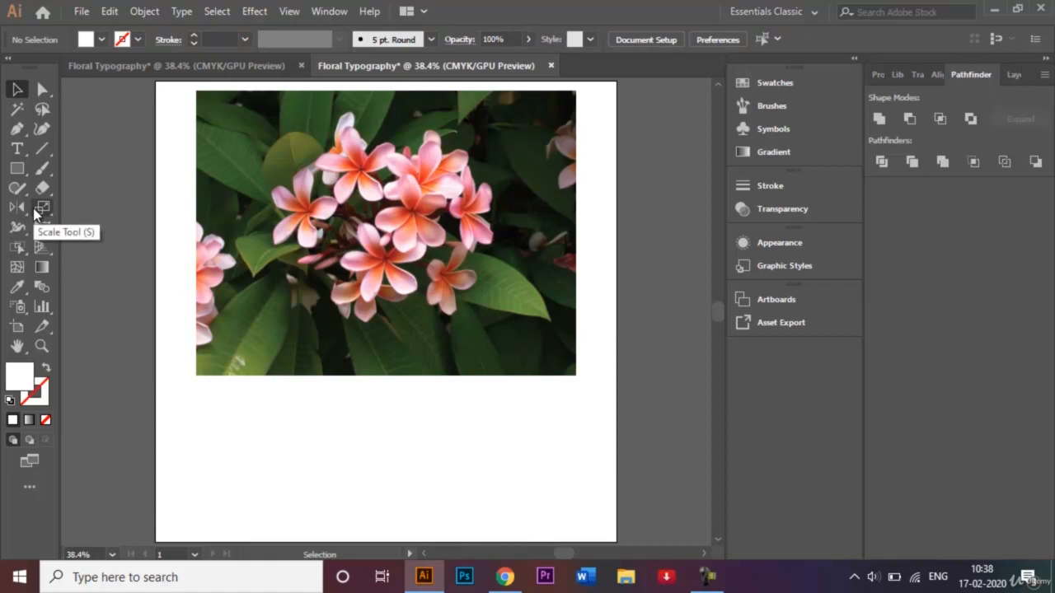
Add the letter B below the photo in the Gabriola font, using its second alternate glyph with the swash
{"action": "left_click", "coordinate": [16, 149]}
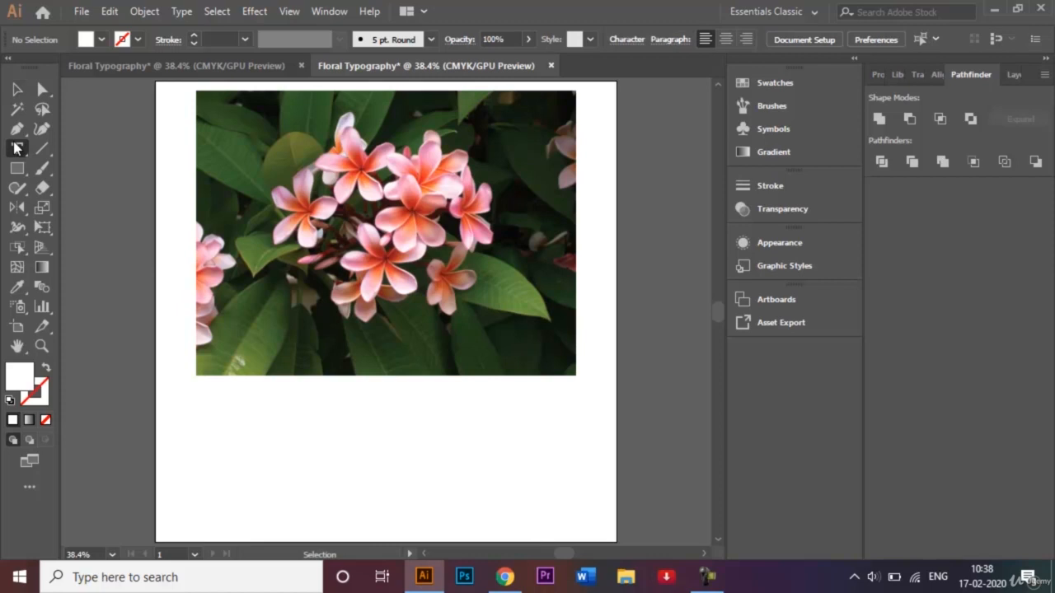
{"action": "left_click", "coordinate": [365, 448]}
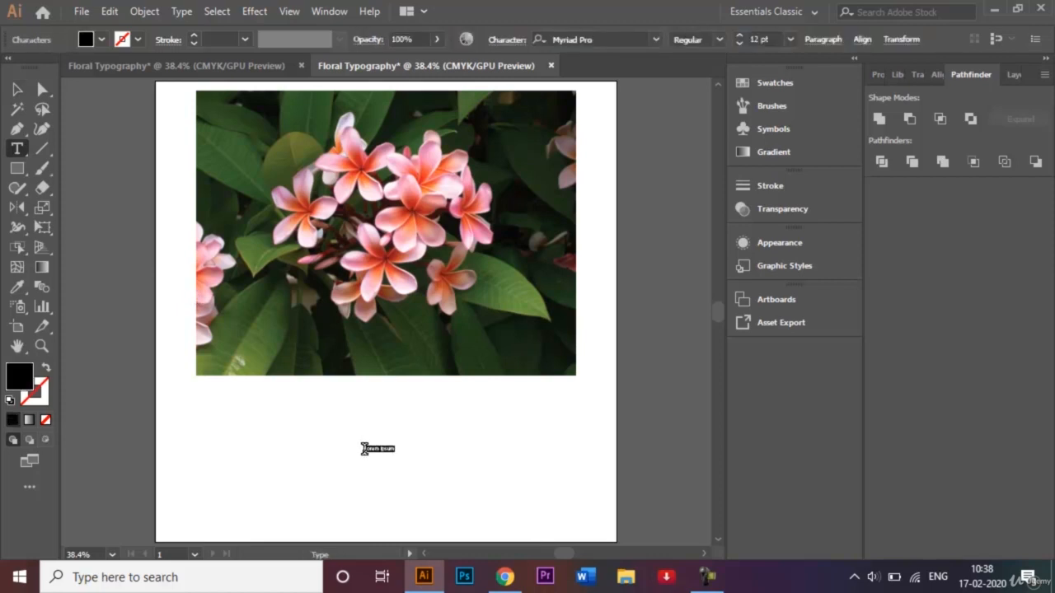
{"action": "key", "text": "BackSpace"}
{"action": "left_click", "coordinate": [656, 40]}
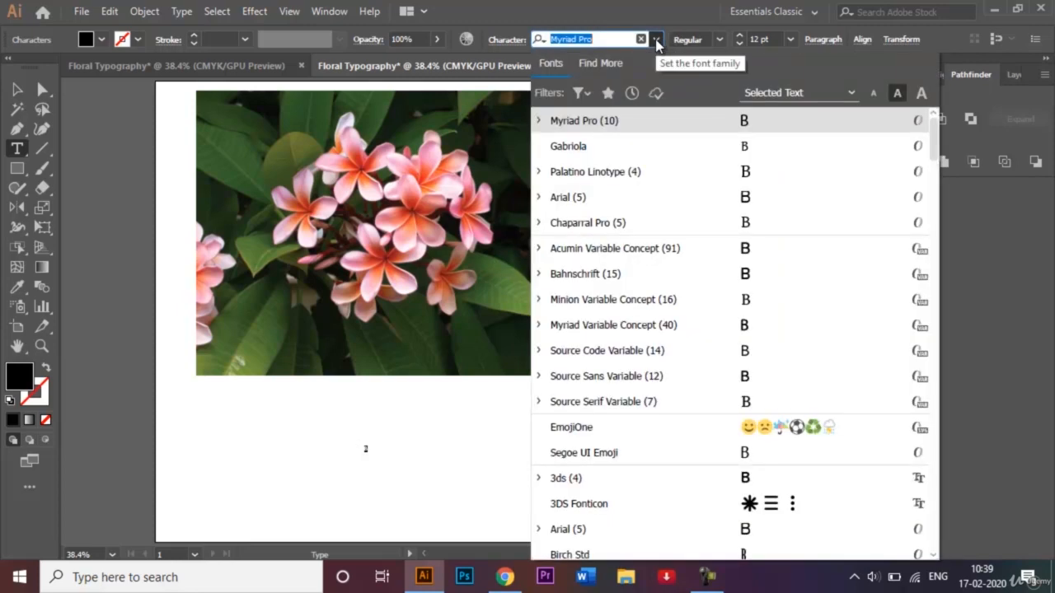
{"action": "left_click", "coordinate": [607, 148]}
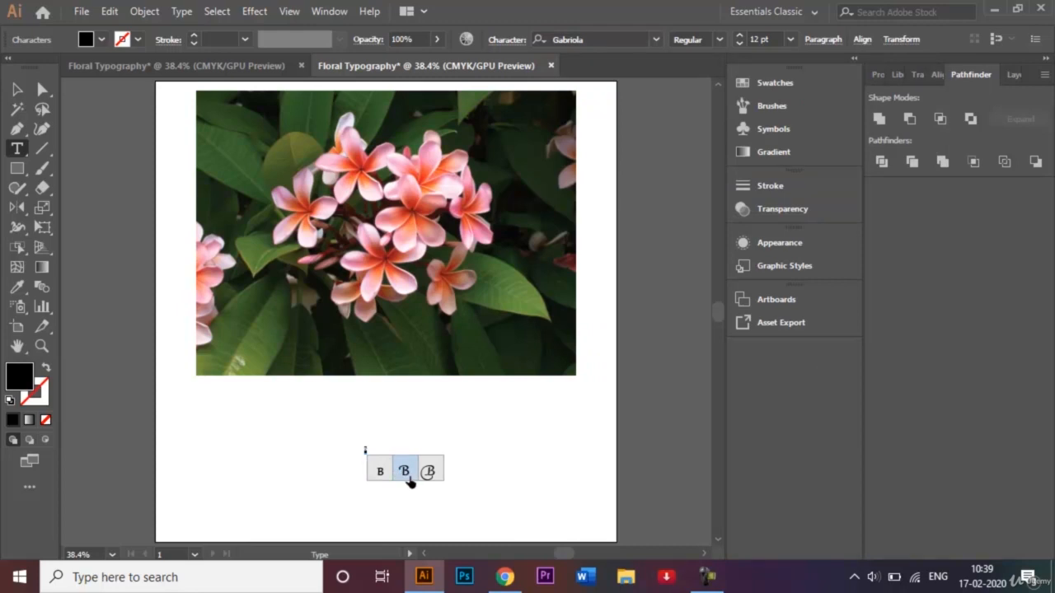
{"action": "left_click", "coordinate": [407, 477]}
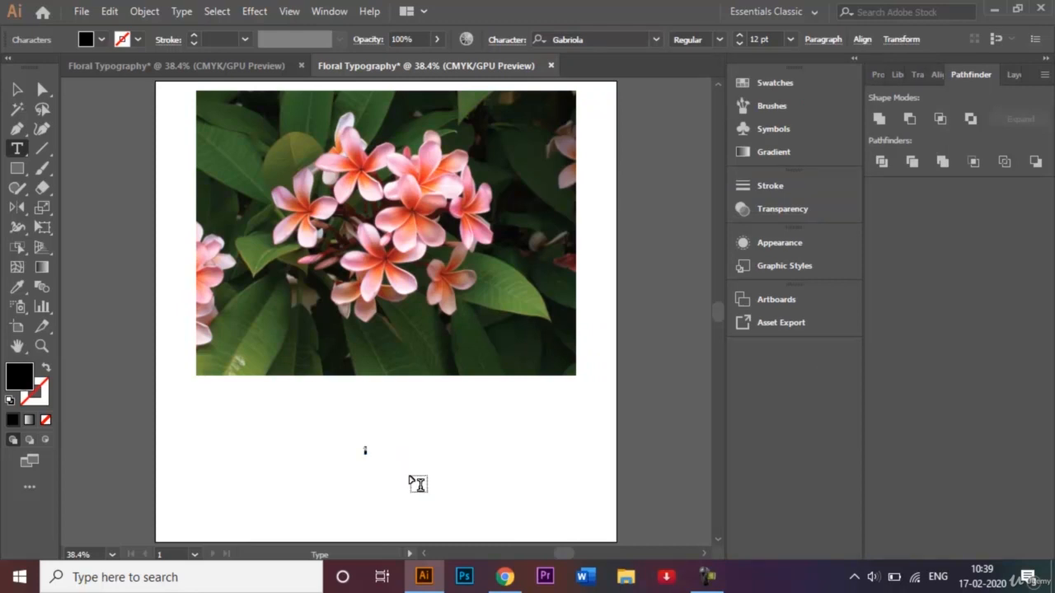
Set the letter B's font size to 200 pt and finish editing the text
{"action": "left_click", "coordinate": [755, 38]}
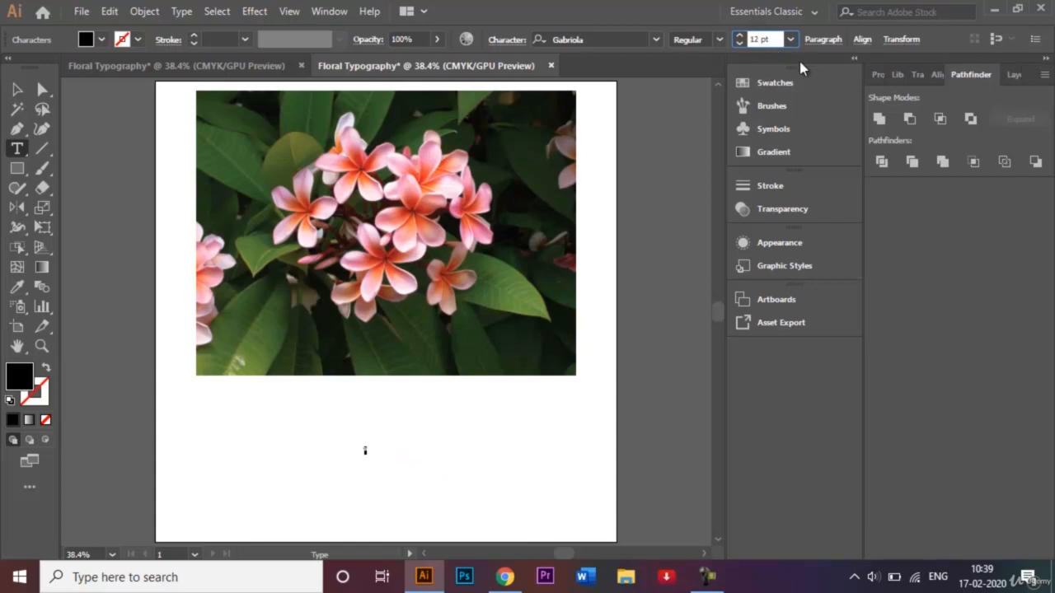
{"action": "key", "text": "BackSpace"}
{"action": "key", "text": "BackSpace"}
{"action": "type", "text": "200"}
{"action": "key", "text": "Return"}
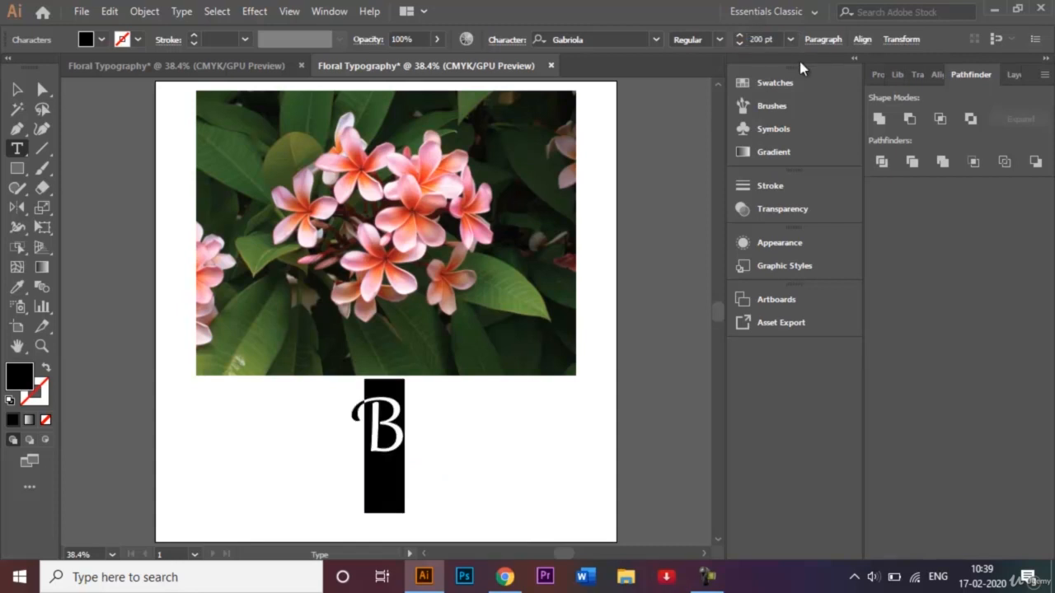
{"action": "left_click", "coordinate": [16, 89]}
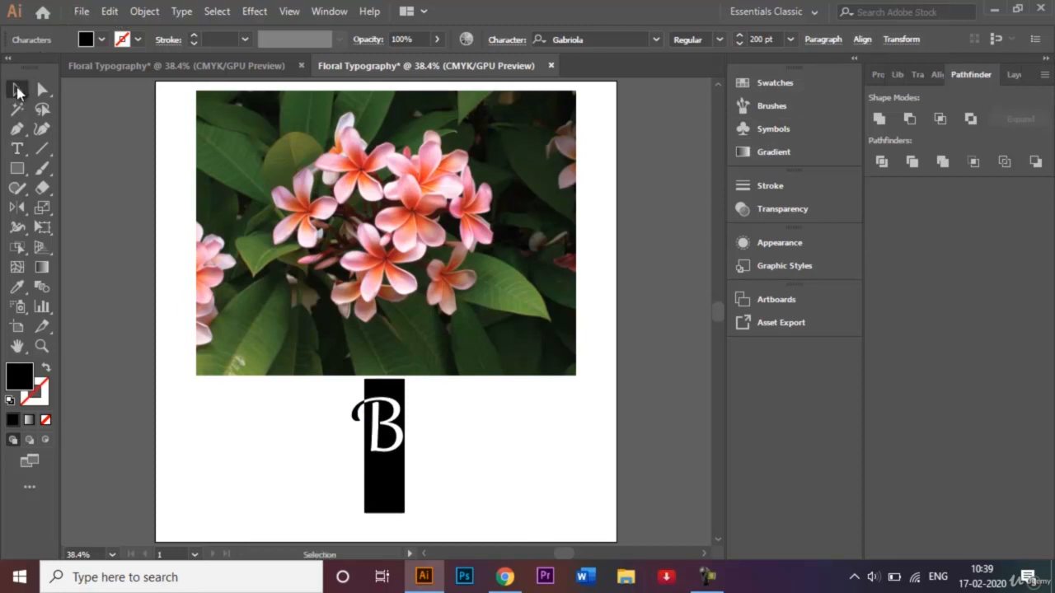
{"action": "left_click", "coordinate": [293, 484]}
Fill the letter B with white and convert it to outlines
{"action": "left_click", "coordinate": [391, 458]}
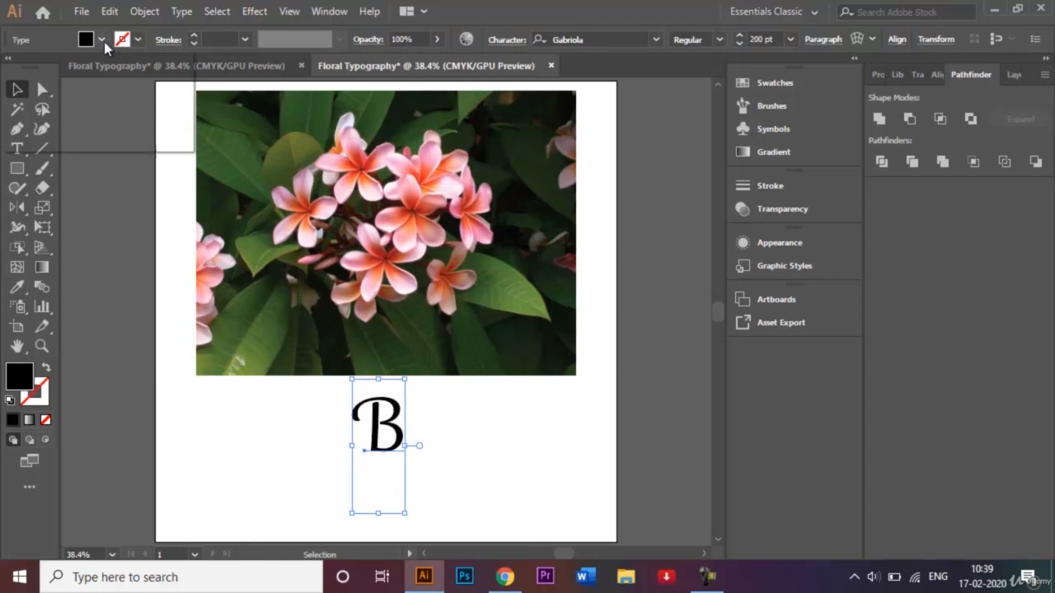
{"action": "left_click", "coordinate": [100, 39]}
{"action": "left_click", "coordinate": [34, 66]}
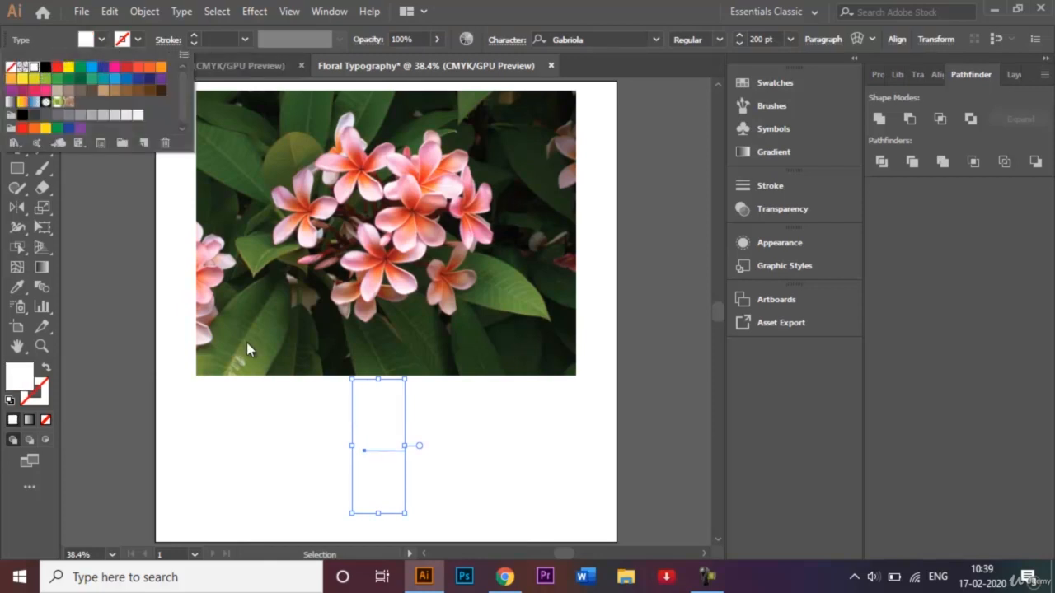
{"action": "left_click", "coordinate": [274, 424]}
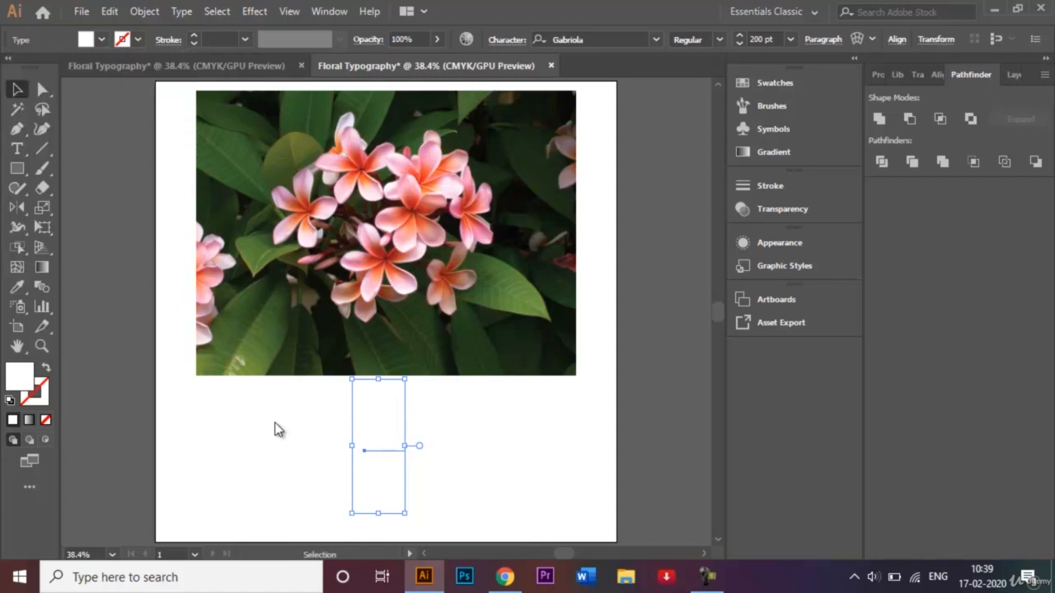
{"action": "right_click", "coordinate": [375, 438]}
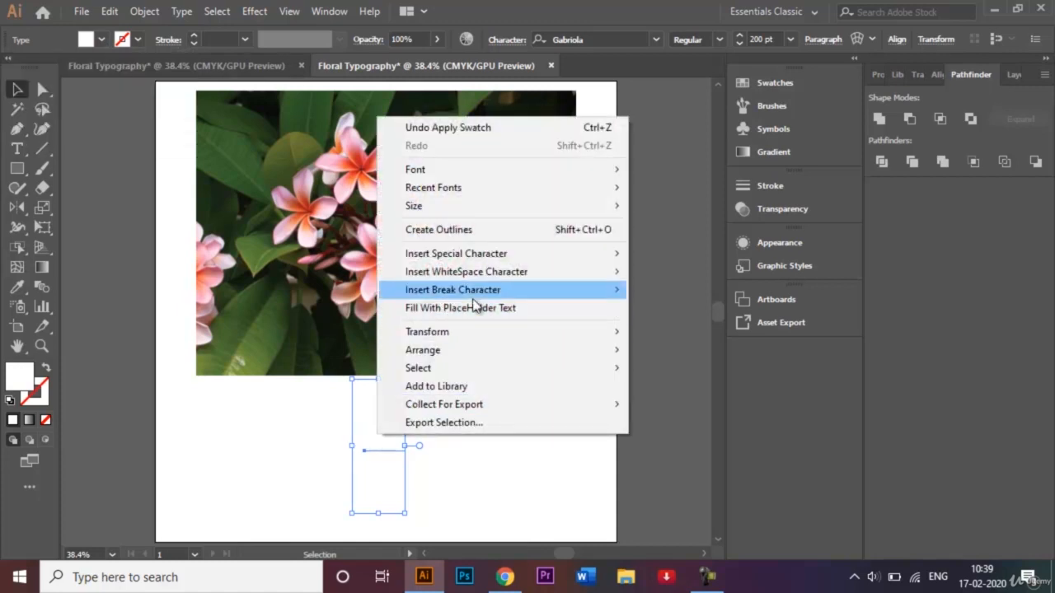
{"action": "left_click", "coordinate": [465, 229]}
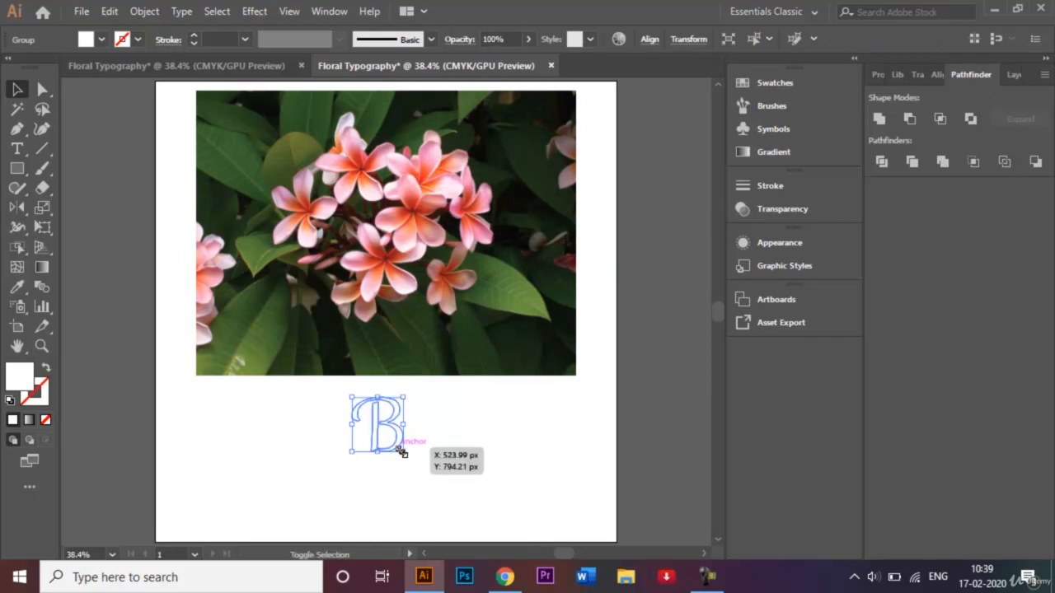
Enlarge the outlined B proportionally about its centre and place it over the flower cluster in the photo
{"action": "left_click_drag", "start_coordinate": [401, 451], "coordinate": [488, 500]}
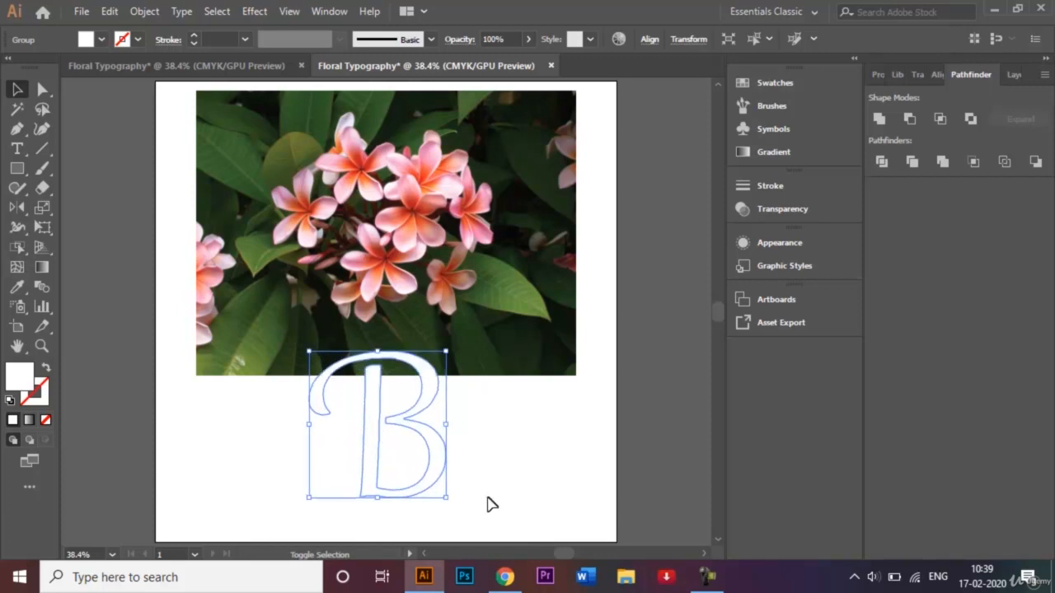
{"action": "left_click_drag", "start_coordinate": [434, 442], "coordinate": [422, 242]}
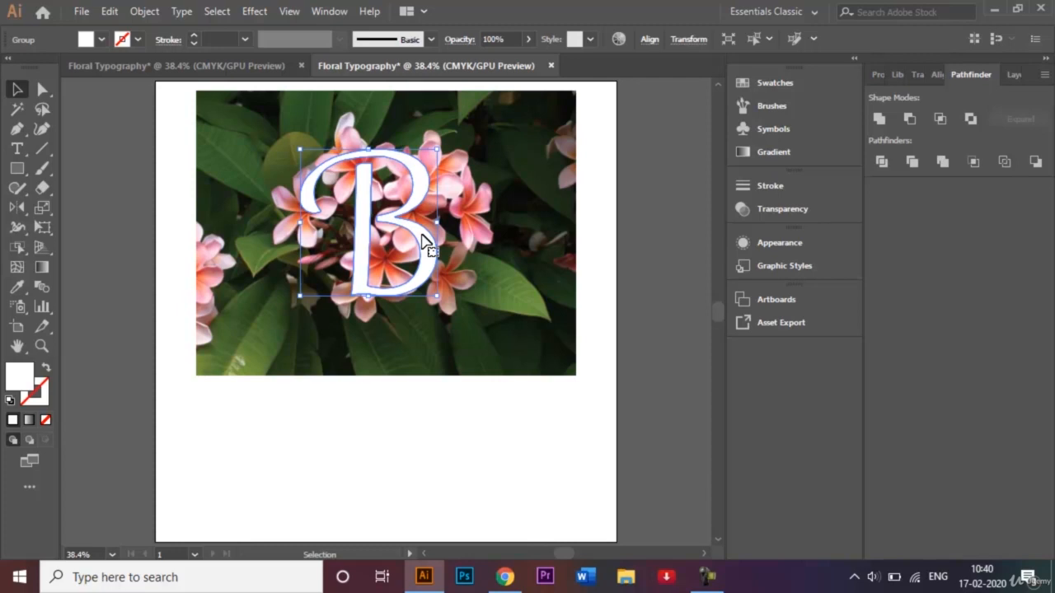
{"action": "key", "text": "ctrl+plus"}
{"action": "key", "text": "ctrl+plus"}
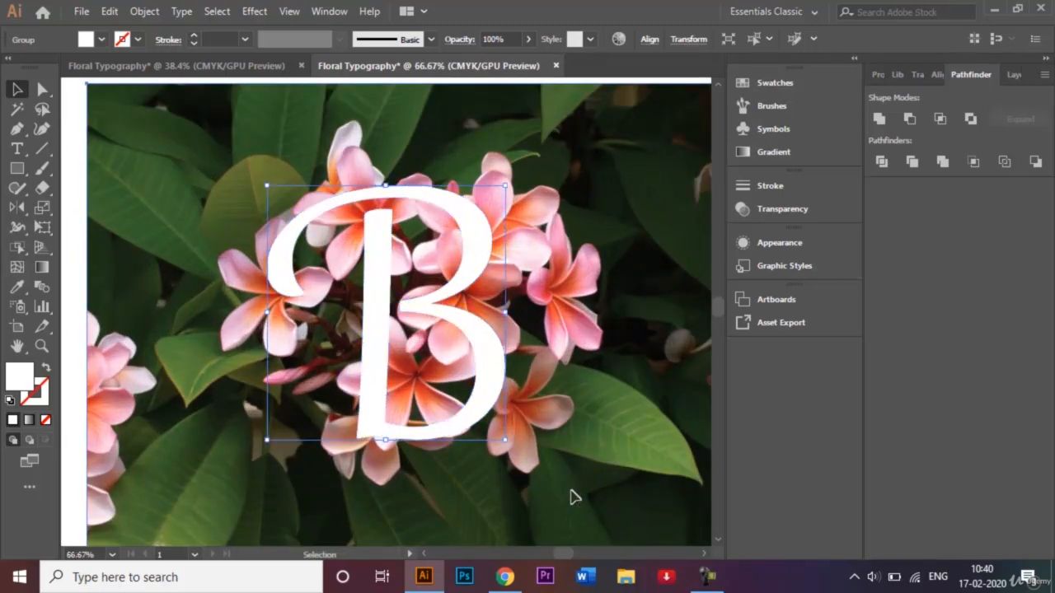
Start a Pen path with no fill on the B's upper-left swash and trace around the round leaf behind it
{"action": "left_click", "coordinate": [574, 499]}
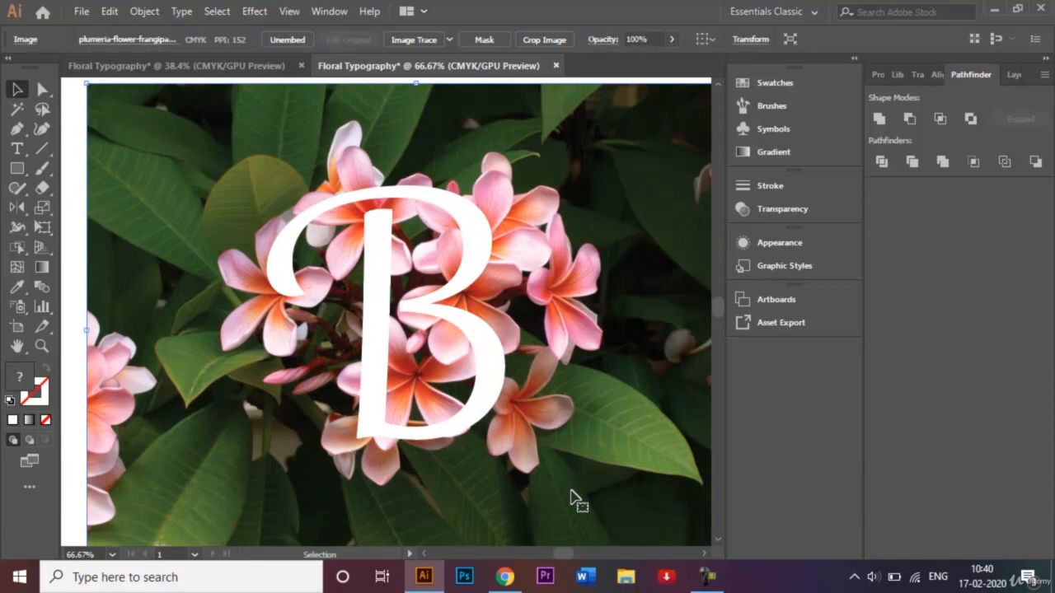
{"action": "left_click", "coordinate": [16, 129]}
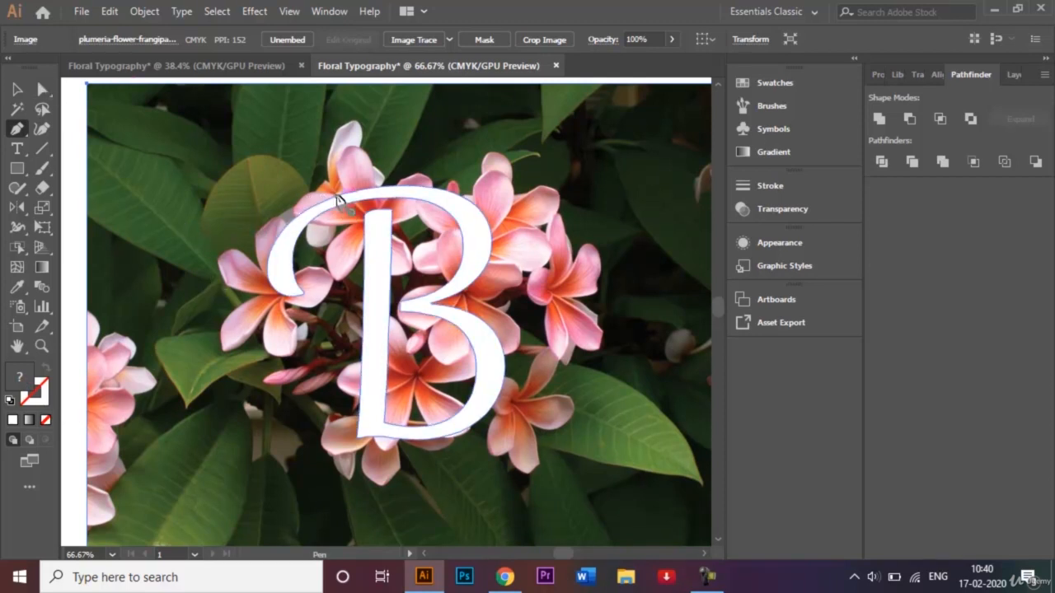
{"action": "left_click_drag", "start_coordinate": [332, 196], "coordinate": [34, 390]}
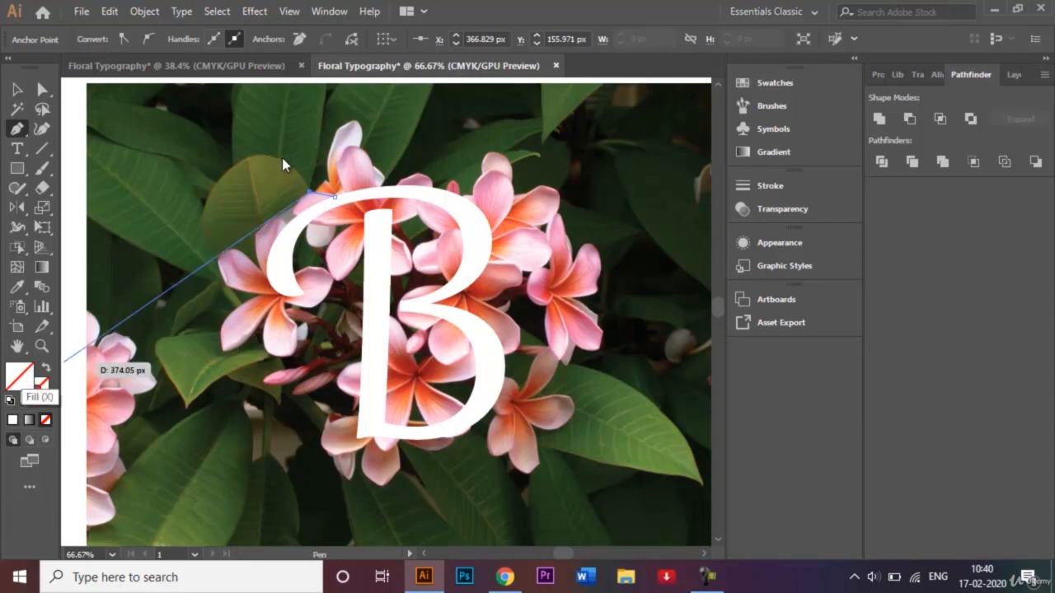
{"action": "mouse_move", "coordinate": [282, 157]}
{"action": "left_mouse_down"}
{"action": "mouse_move", "coordinate": [226, 180]}
{"action": "mouse_move", "coordinate": [317, 175]}
{"action": "mouse_move", "coordinate": [269, 162]}
{"action": "left_mouse_up"}
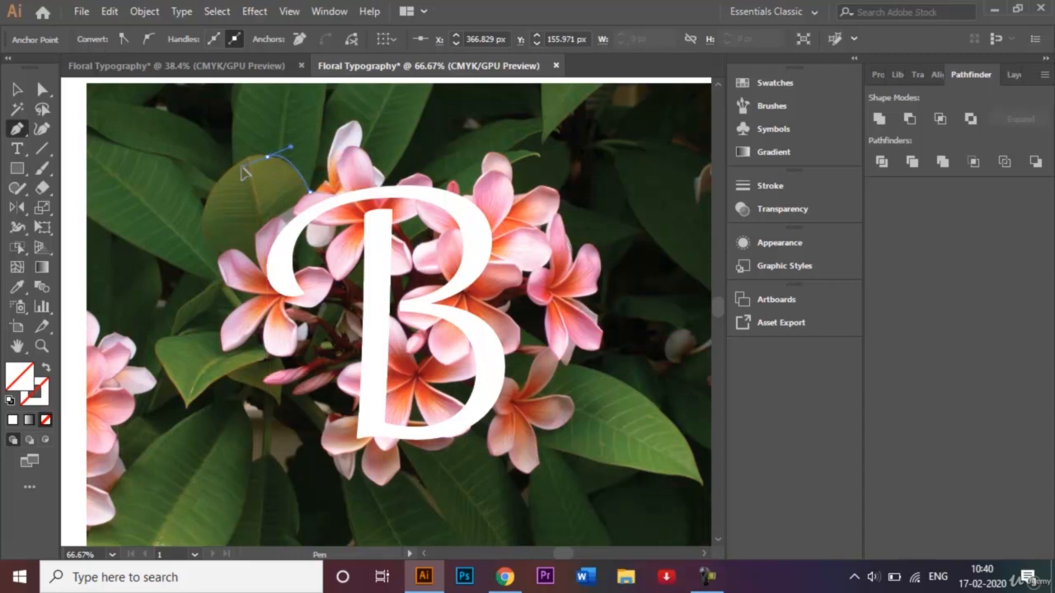
{"action": "left_click_drag", "start_coordinate": [244, 162], "coordinate": [227, 299]}
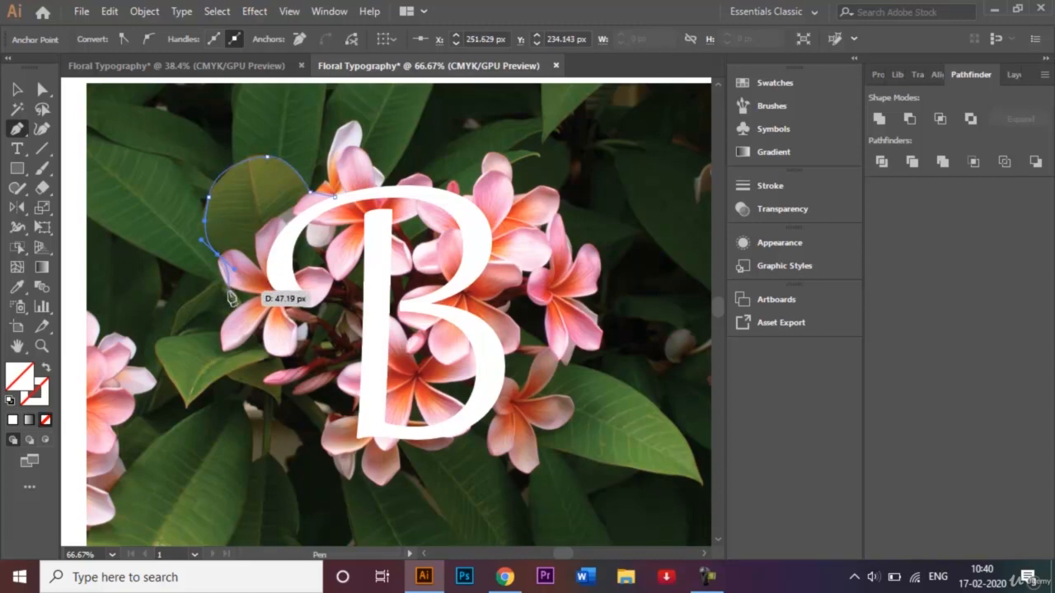
{"action": "key", "text": "ctrl+plus"}
{"action": "key", "text": "ctrl+plus"}
{"action": "key", "text": "ctrl+plus"}
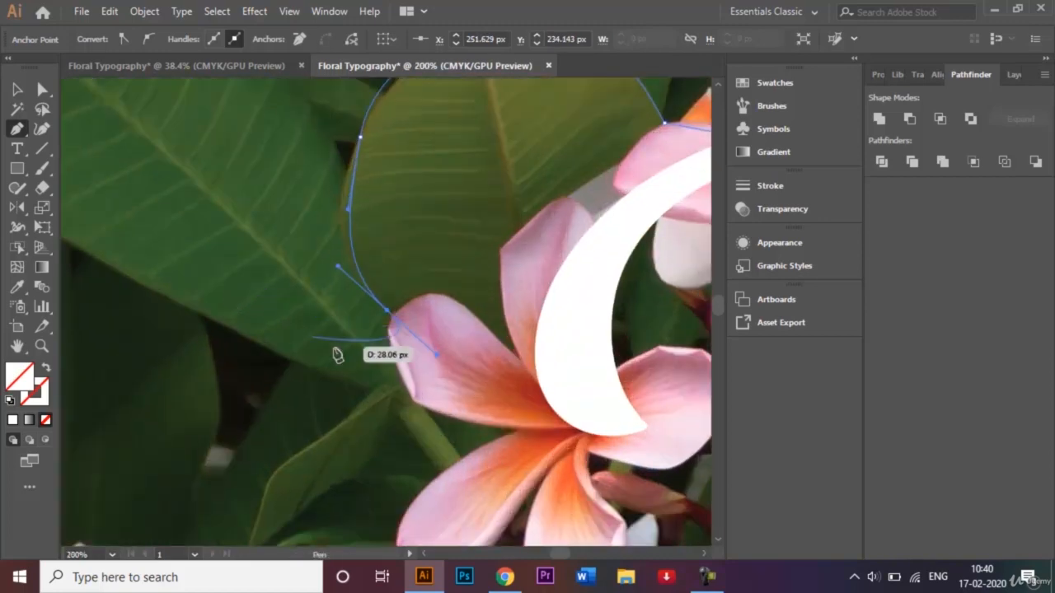
{"action": "left_click_drag", "start_coordinate": [337, 355], "coordinate": [415, 402]}
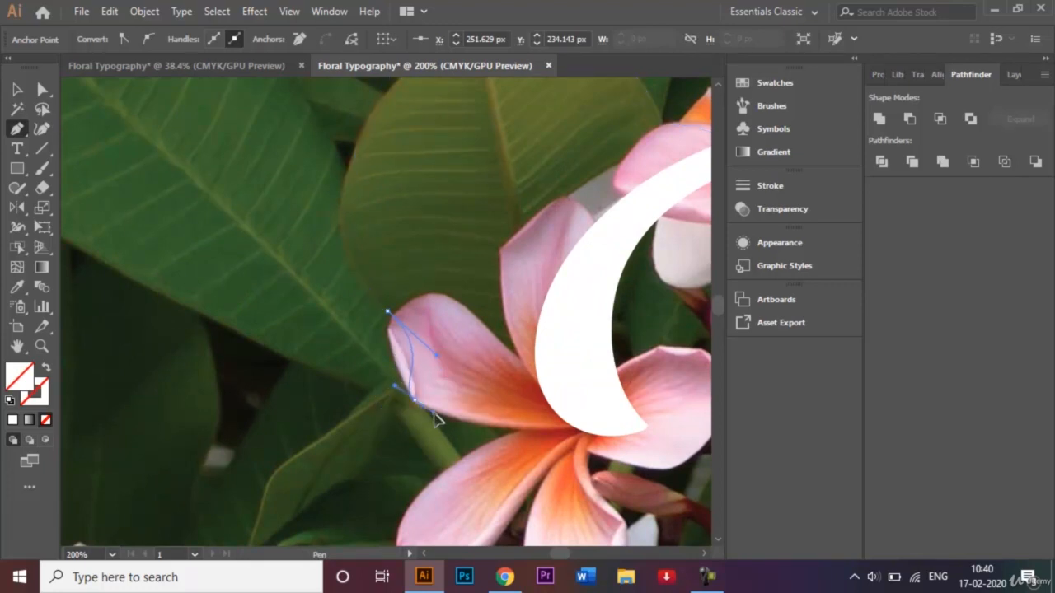
{"action": "key", "text": "ctrl+z"}
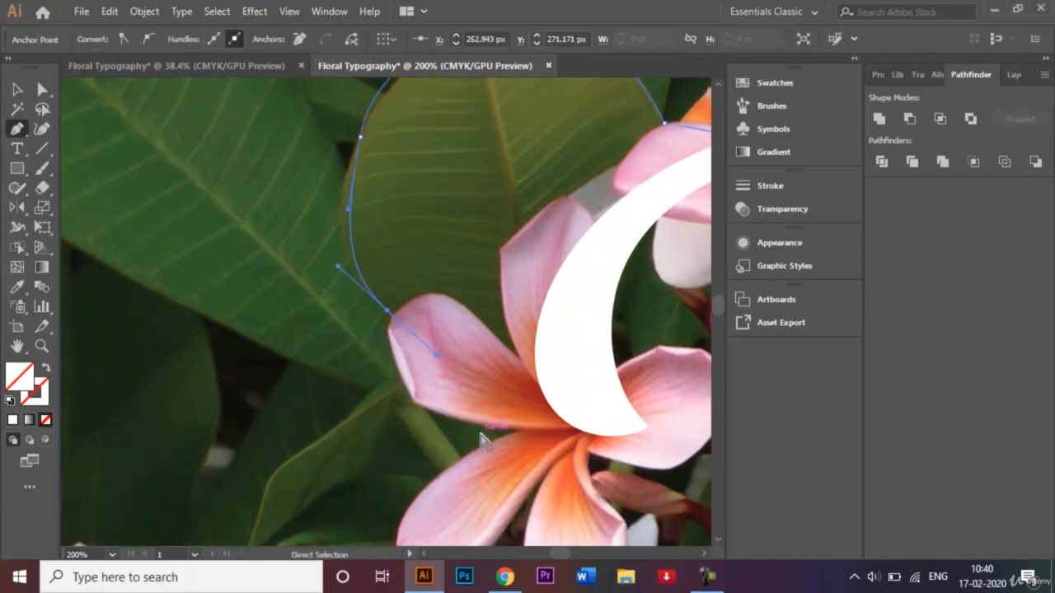
{"action": "key", "text": "ctrl+z"}
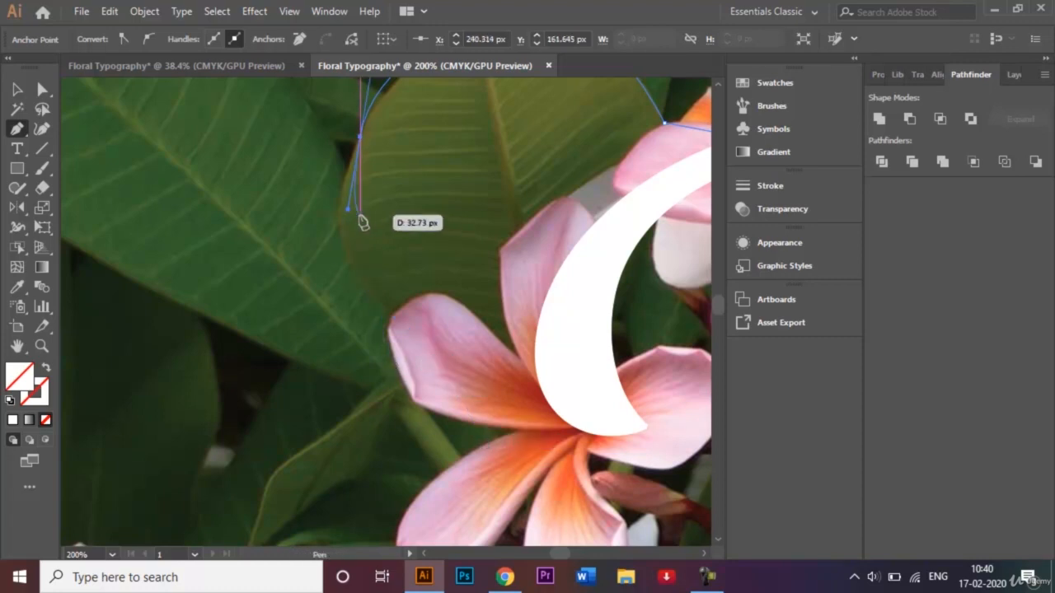
Continue the path down the round leaf's left edge and around the left flower's two left-hand petals to its centre
{"action": "left_click_drag", "start_coordinate": [363, 221], "coordinate": [437, 483]}
{"action": "left_click", "coordinate": [393, 349]}
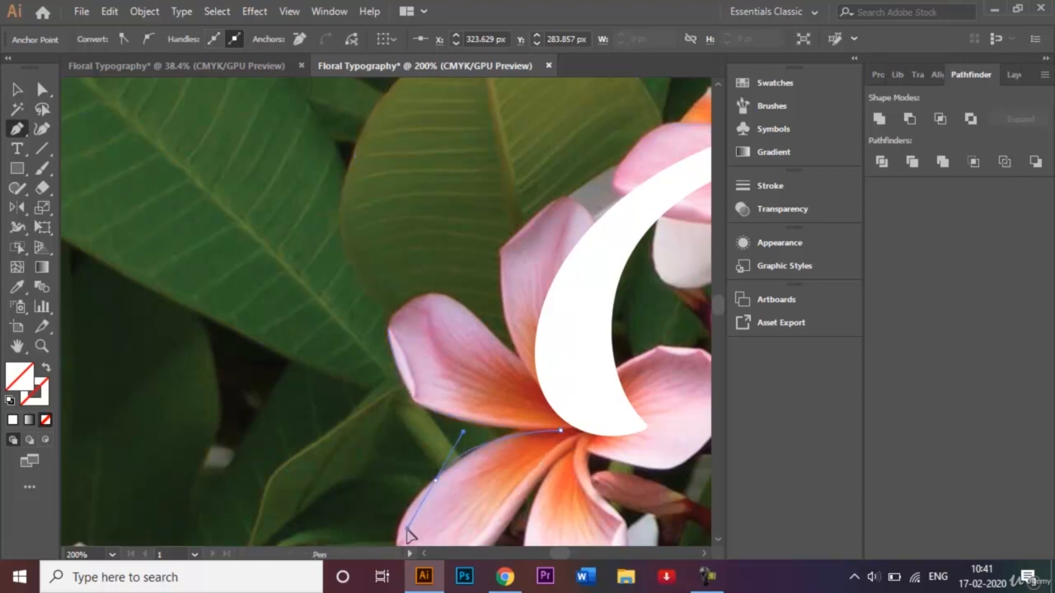
{"action": "left_click_drag", "start_coordinate": [404, 532], "coordinate": [406, 532]}
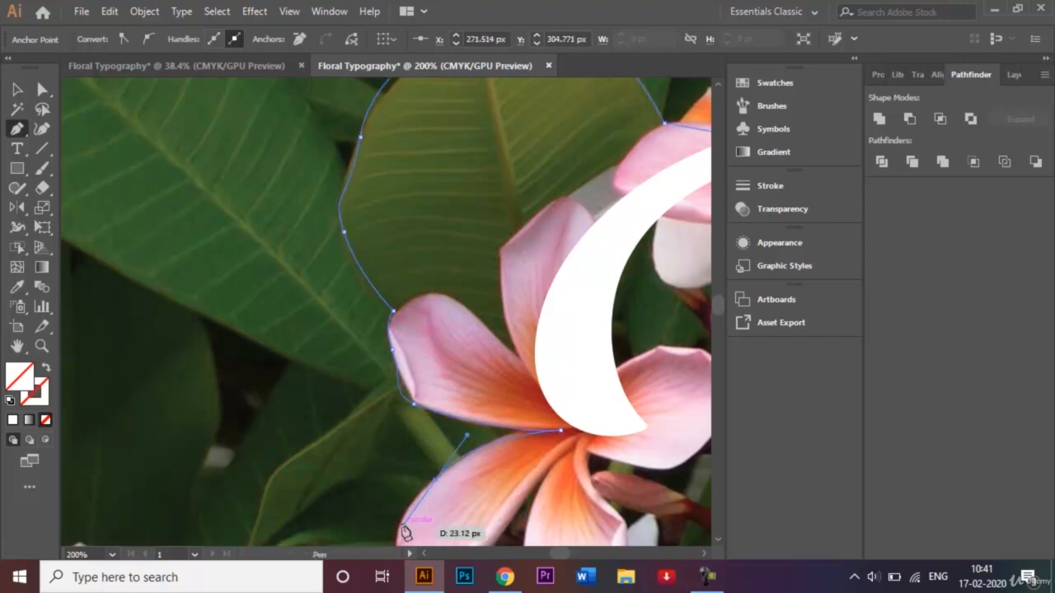
{"action": "key", "text": "ctrl+minus"}
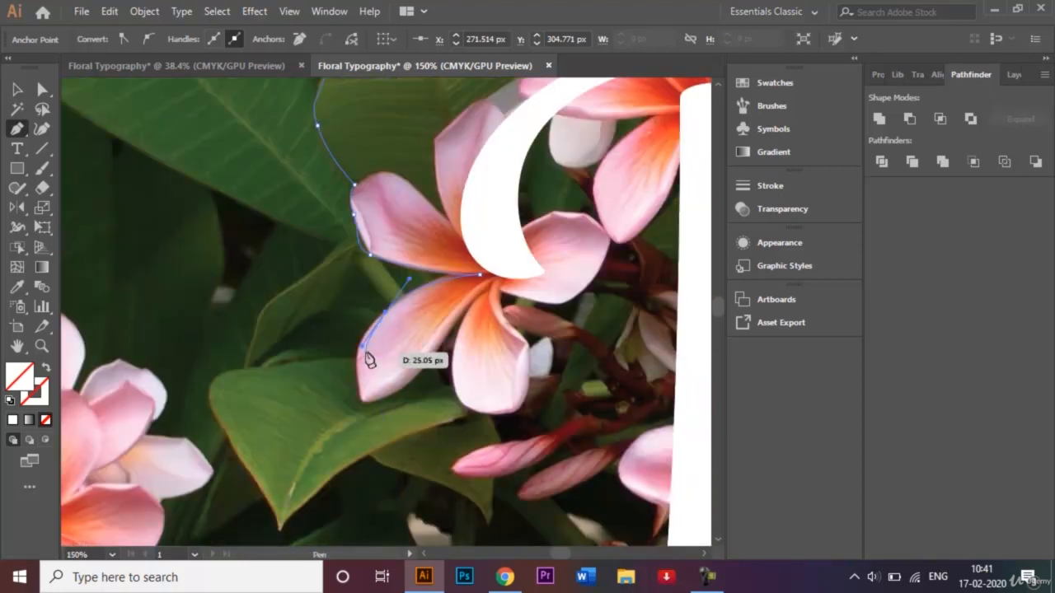
{"action": "left_click_drag", "start_coordinate": [353, 407], "coordinate": [365, 403]}
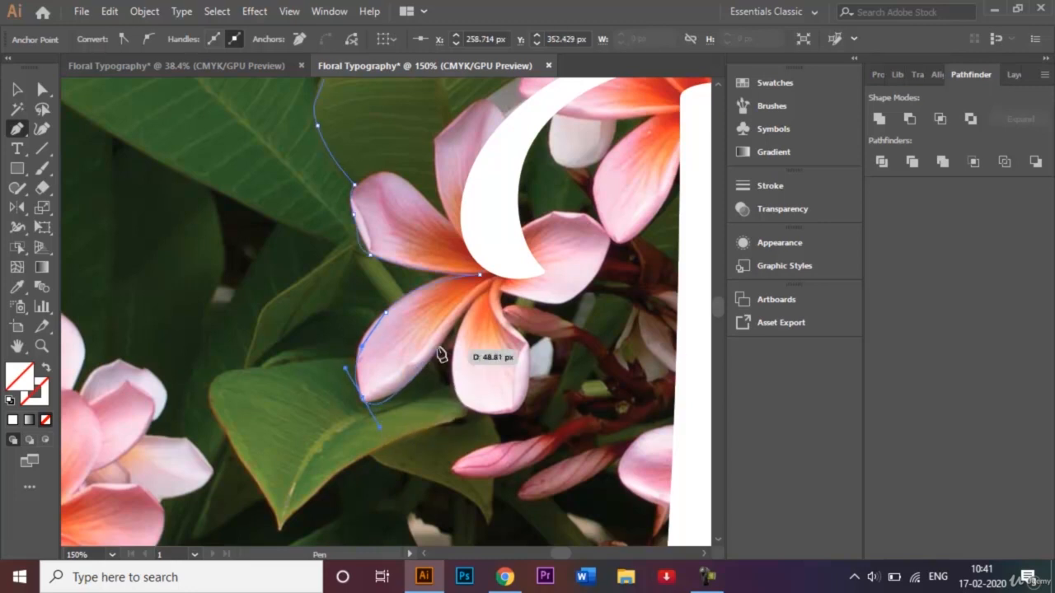
{"action": "left_click", "coordinate": [484, 286]}
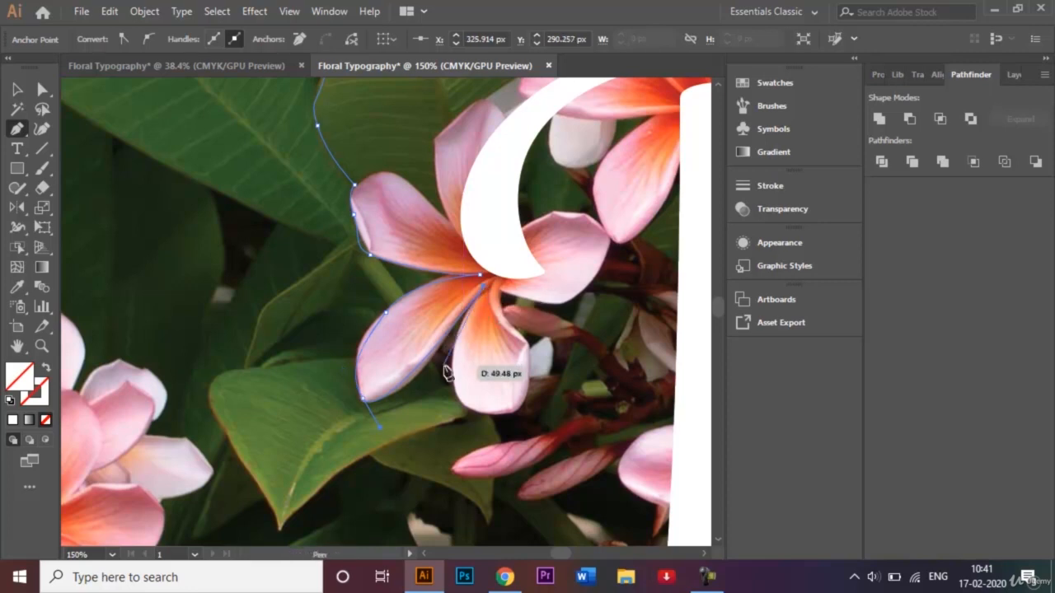
Continue the path around the left flower's bottom and right petals, ending on the B's swash
{"action": "left_click_drag", "start_coordinate": [456, 386], "coordinate": [519, 411]}
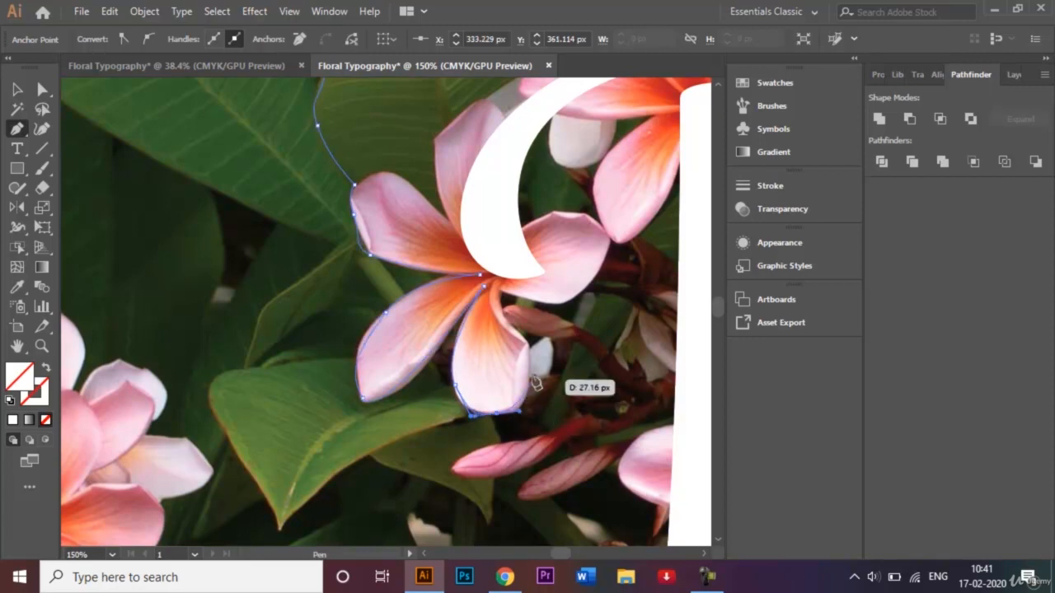
{"action": "left_click_drag", "start_coordinate": [529, 349], "coordinate": [530, 336]}
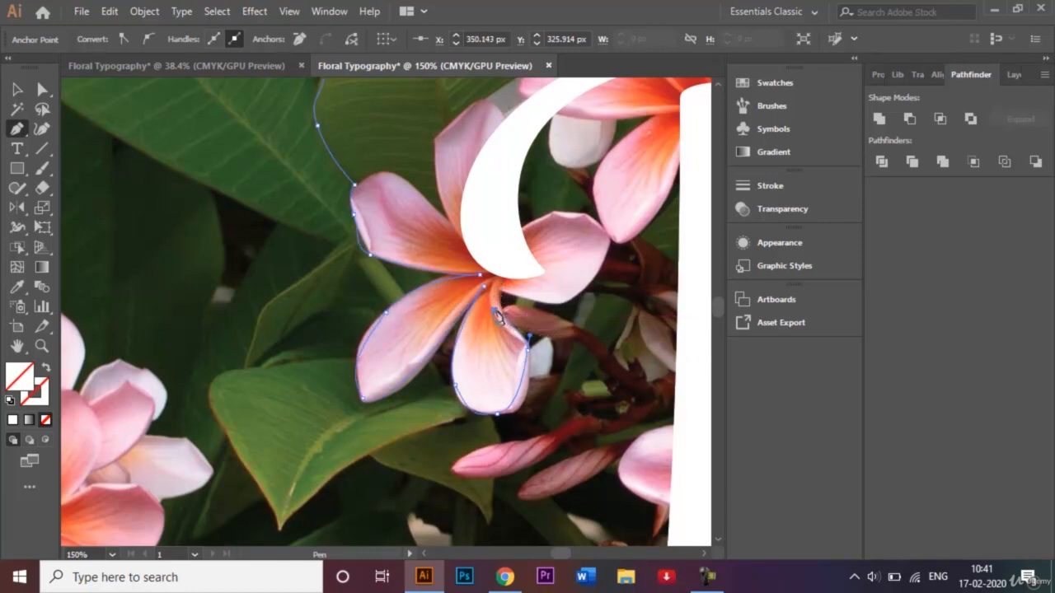
{"action": "left_click", "coordinate": [504, 284]}
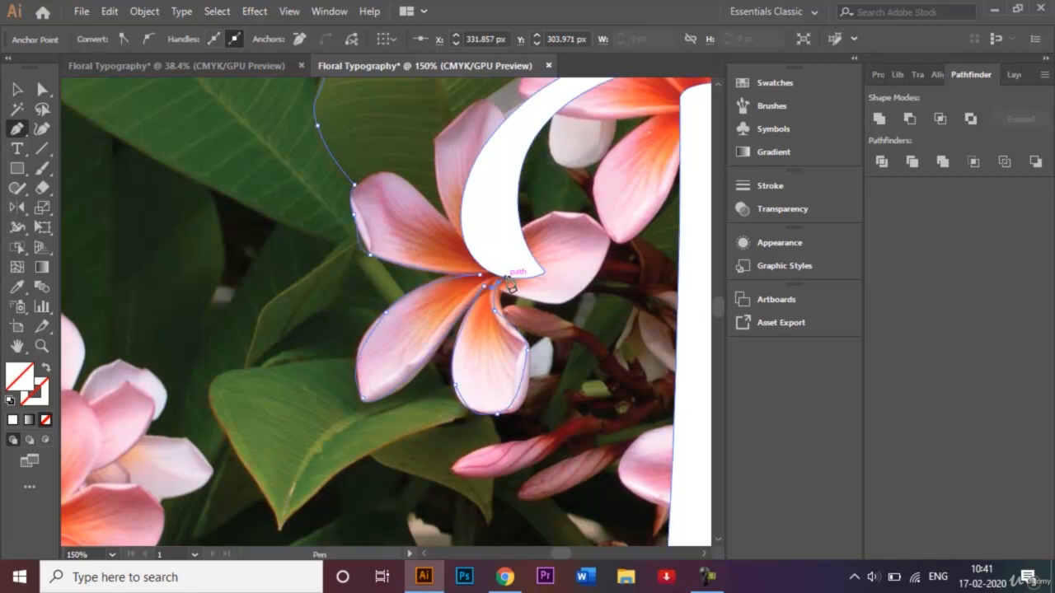
{"action": "left_click", "coordinate": [557, 311], "text": "ctrl"}
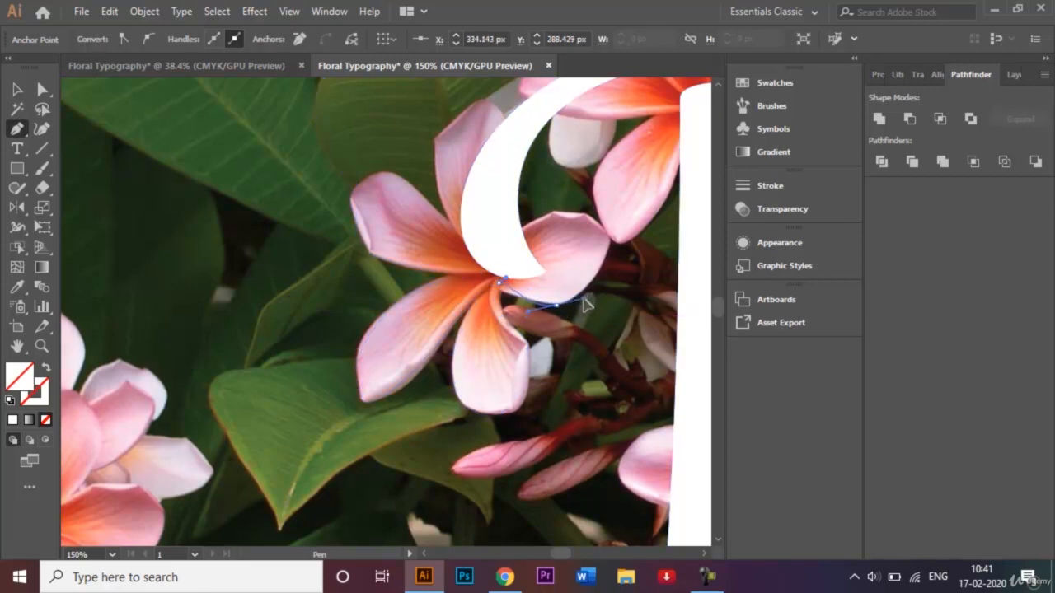
{"action": "left_click_drag", "start_coordinate": [584, 297], "coordinate": [584, 295]}
{"action": "left_click", "coordinate": [610, 249]}
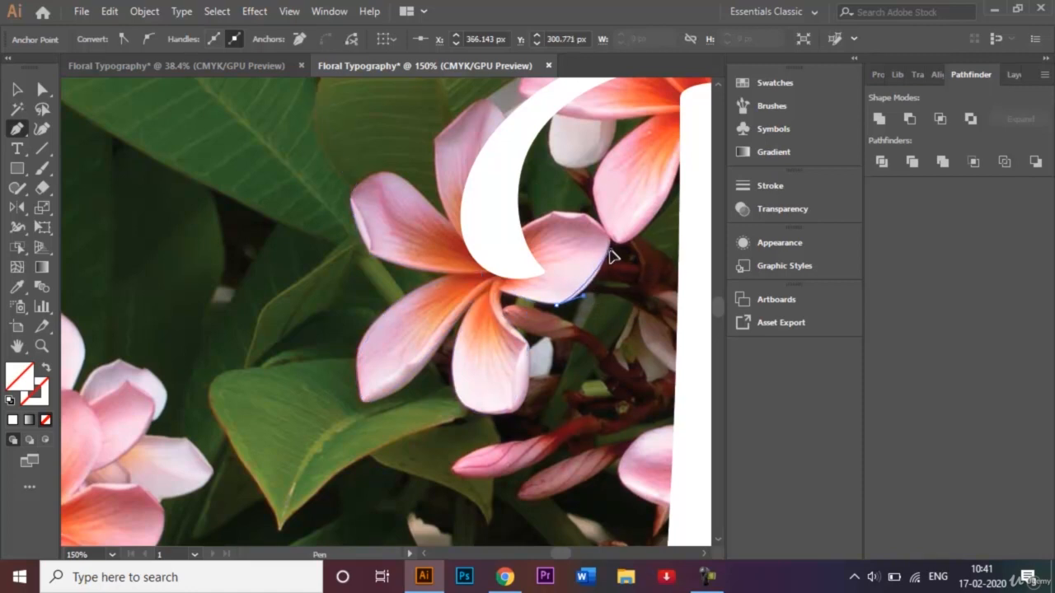
{"action": "left_click_drag", "start_coordinate": [612, 234], "coordinate": [530, 237]}
{"action": "left_click", "coordinate": [587, 217]}
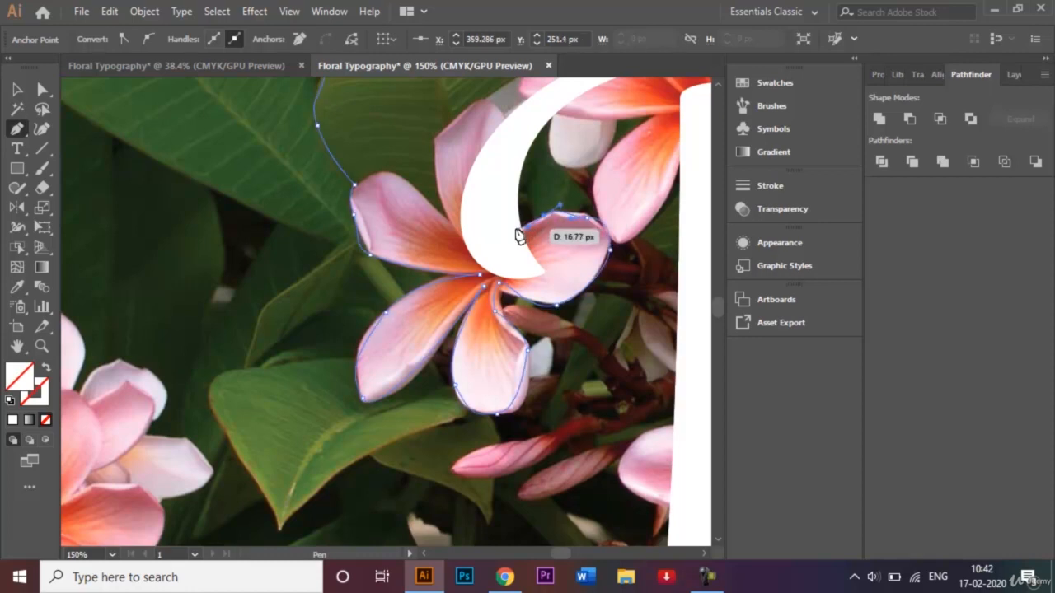
{"action": "left_click", "coordinate": [515, 232]}
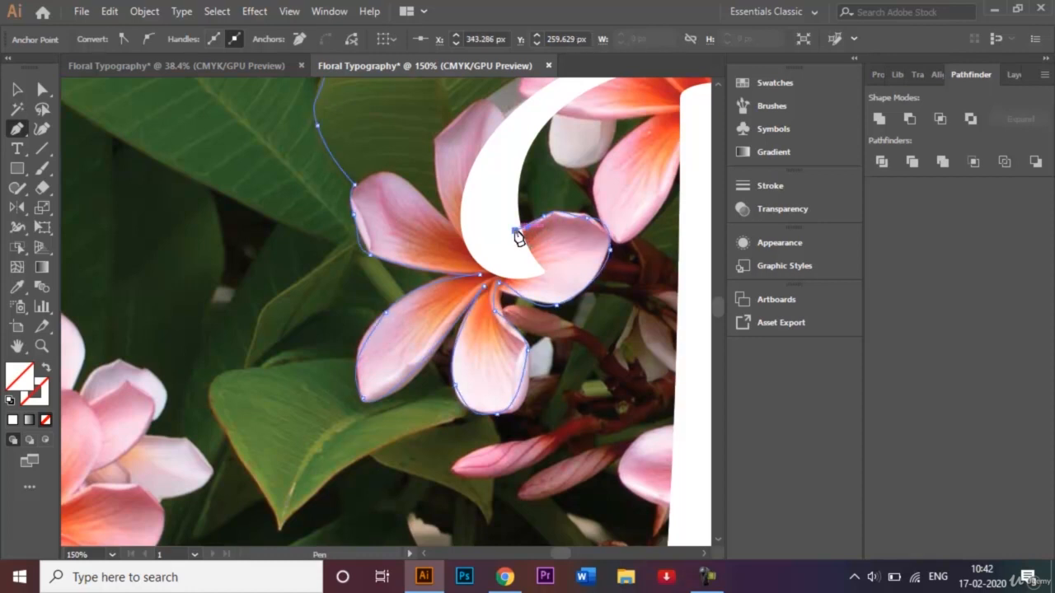
Run the path up through the B's left swash and close it at its starting anchor
{"action": "key", "text": "ctrl+minus"}
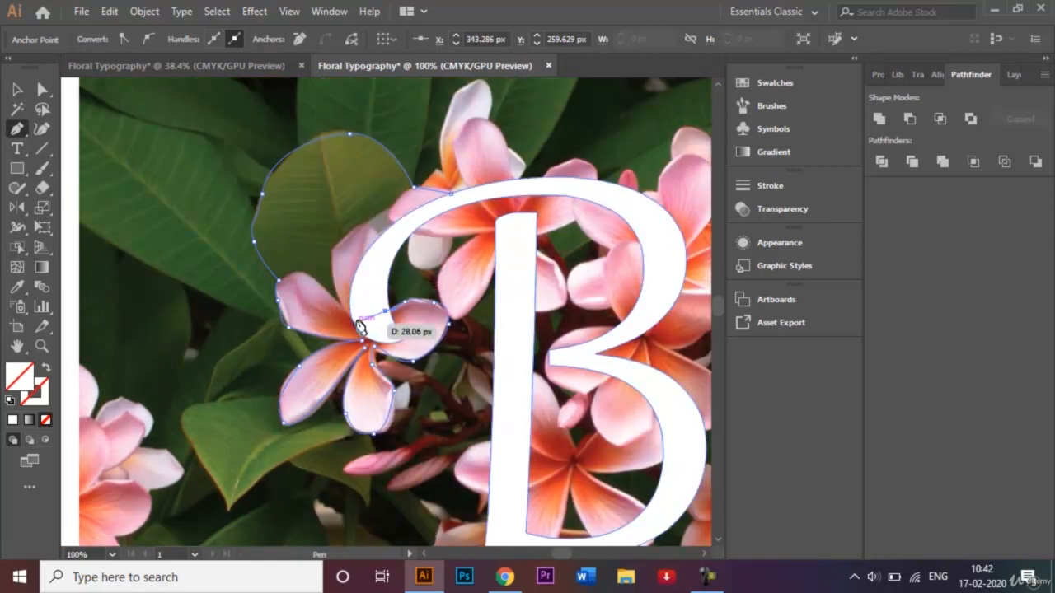
{"action": "left_click", "coordinate": [370, 275]}
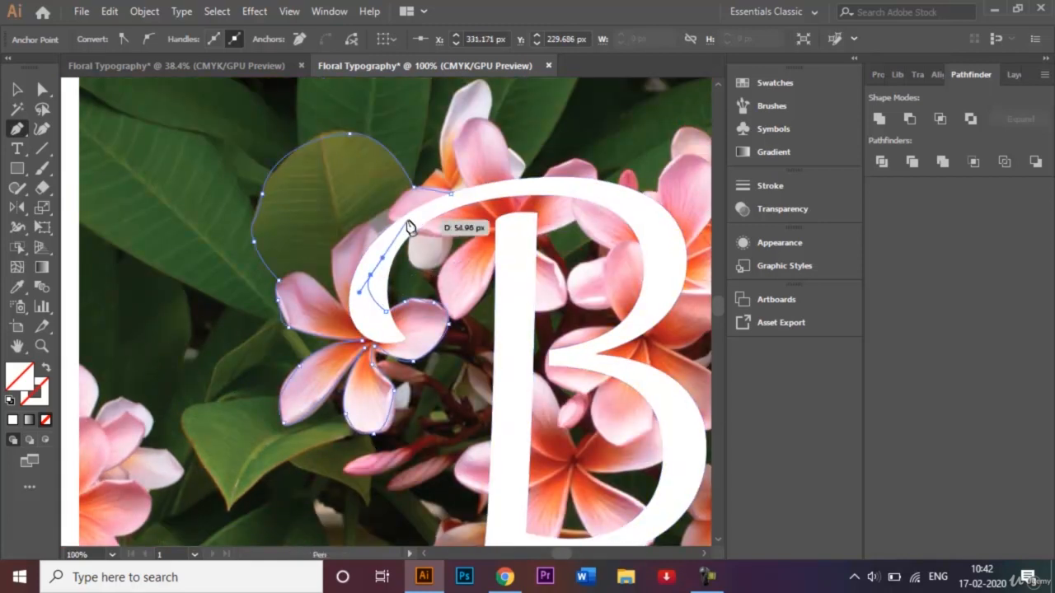
{"action": "left_click", "coordinate": [451, 195]}
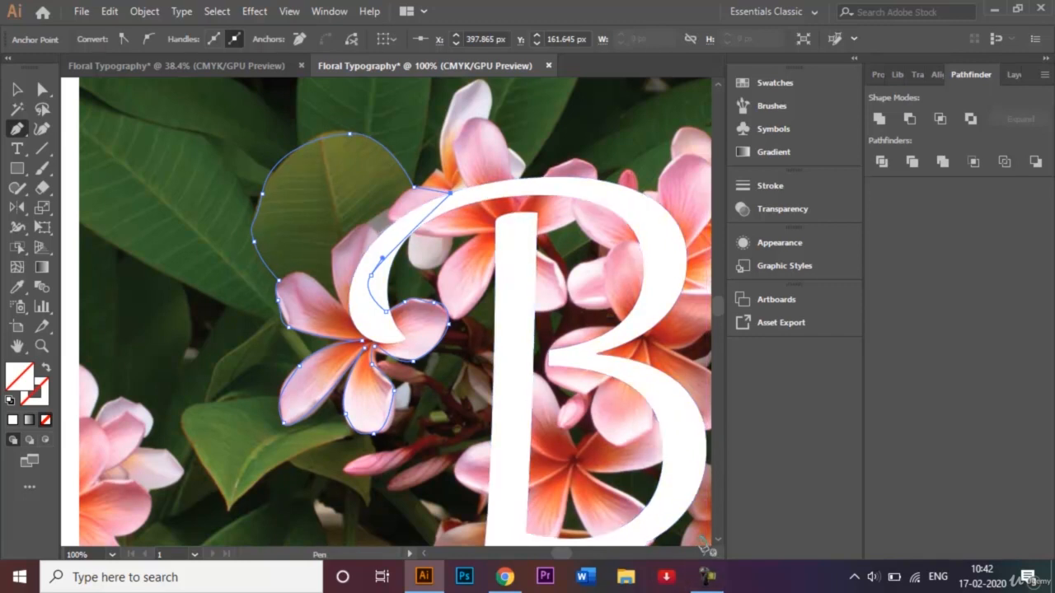
Start a second Pen path on the B's lower bowl and trace over the lower-right flower's top petal to the large leaf
{"action": "key", "text": "ctrl+minus"}
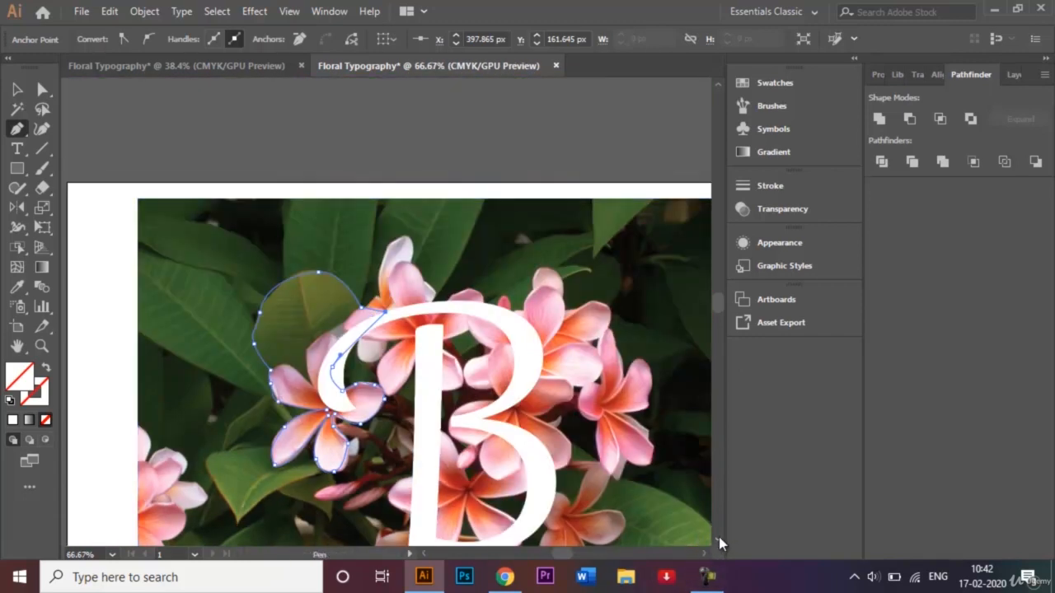
{"action": "scroll", "coordinate": [719, 536], "scroll_direction": "down", "scroll_amount": 3}
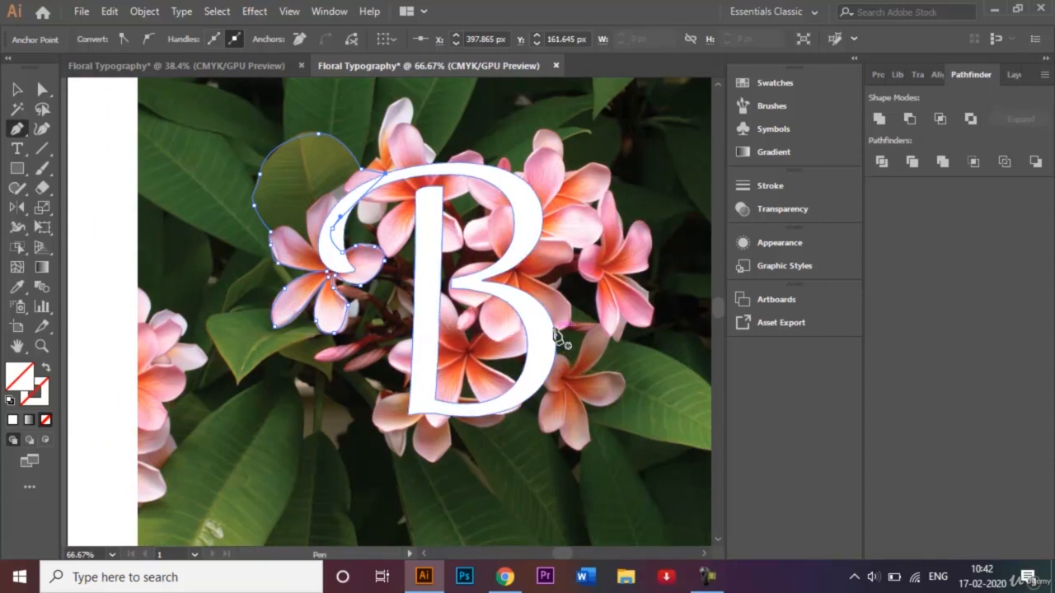
{"action": "left_click", "coordinate": [555, 330]}
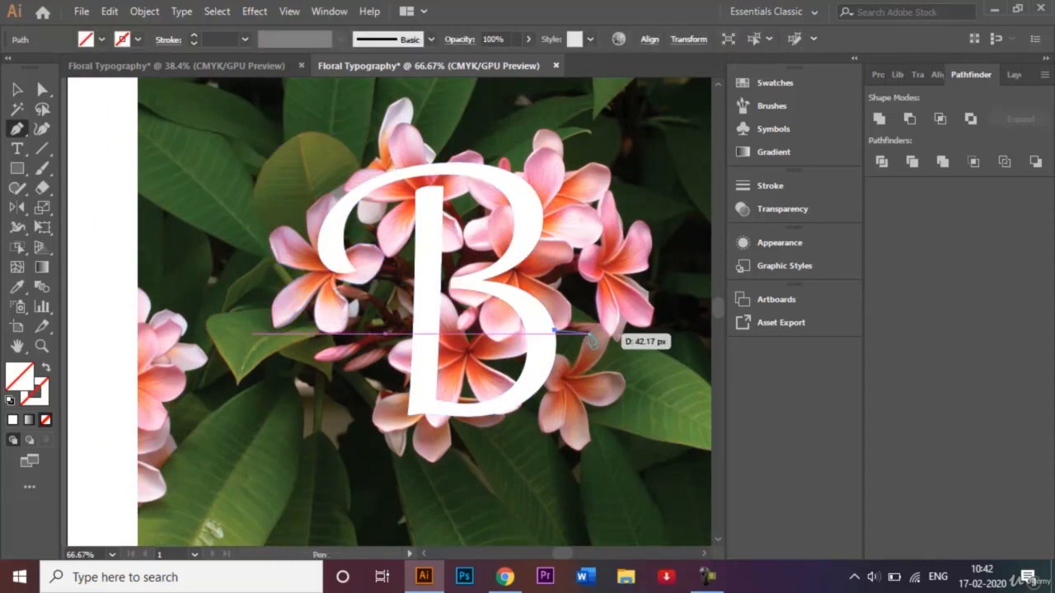
{"action": "left_click", "coordinate": [587, 334]}
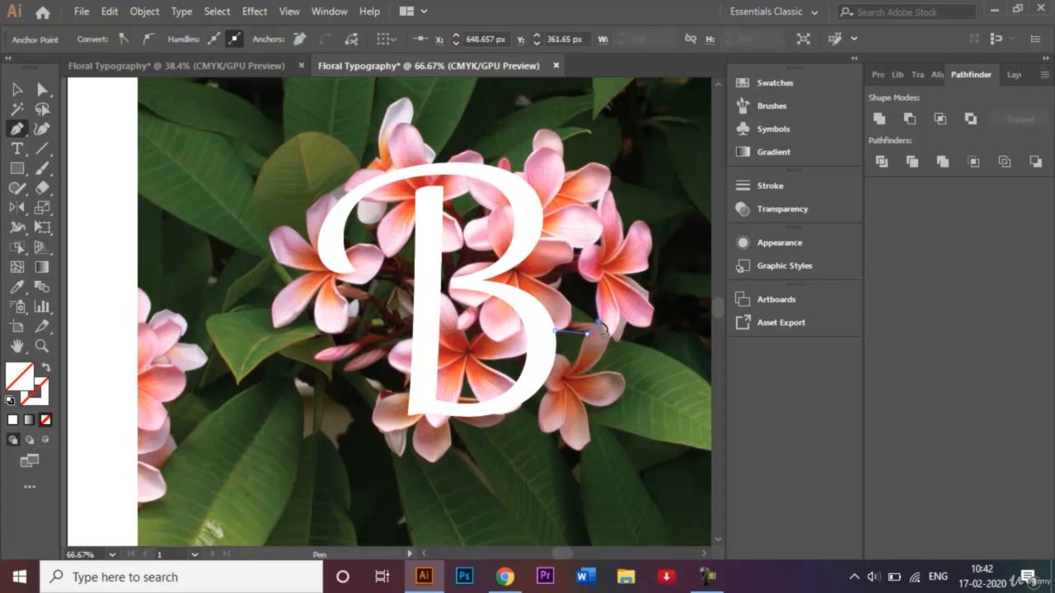
{"action": "left_click", "coordinate": [610, 334]}
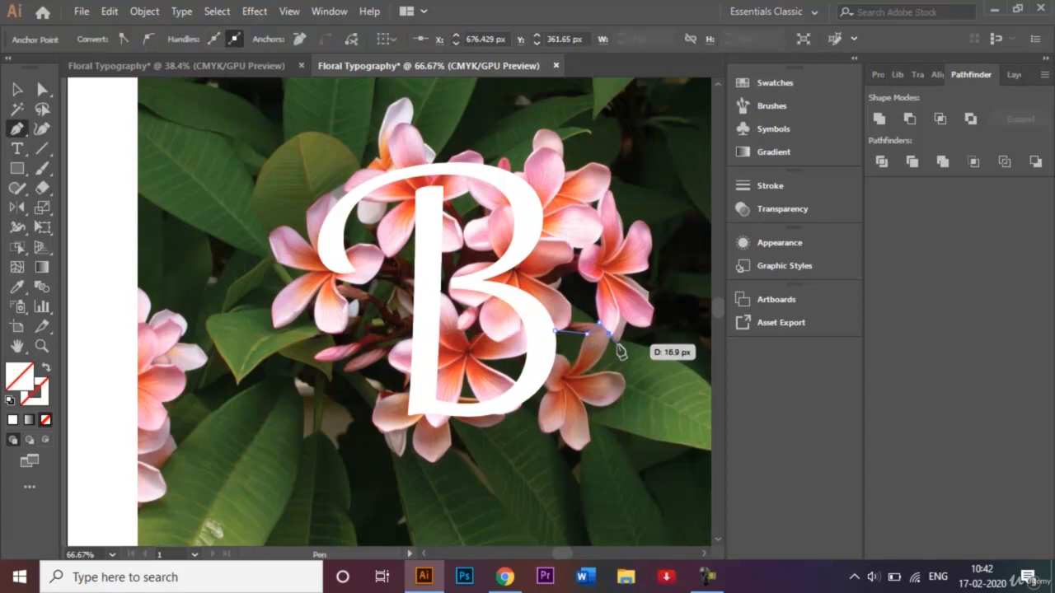
{"action": "left_click", "coordinate": [617, 344]}
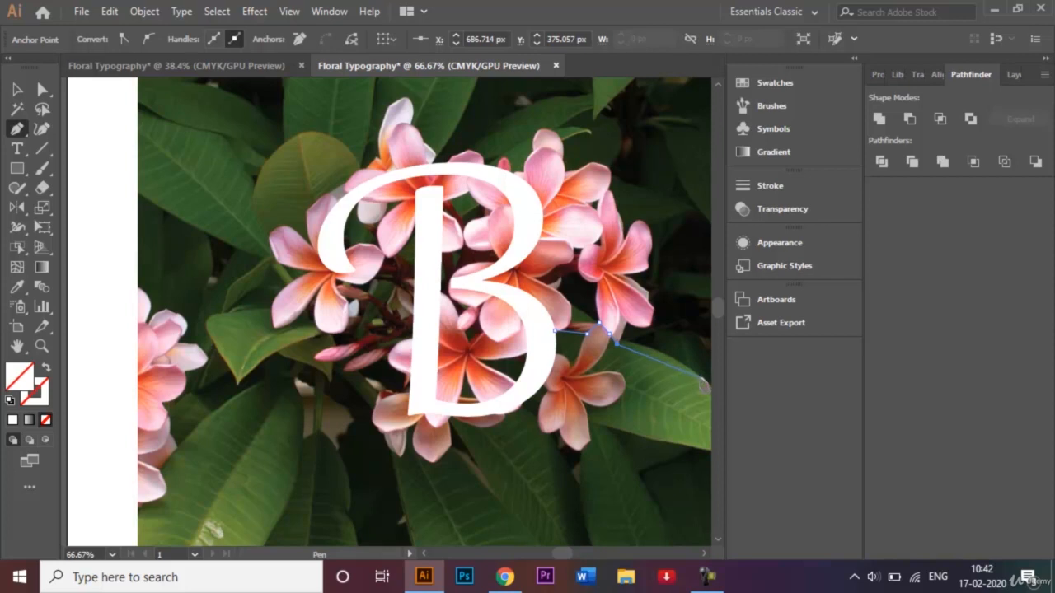
Trace the large leaf's upper edge to its tip and return along its lower edge
{"action": "left_click_drag", "start_coordinate": [699, 382], "coordinate": [514, 490]}
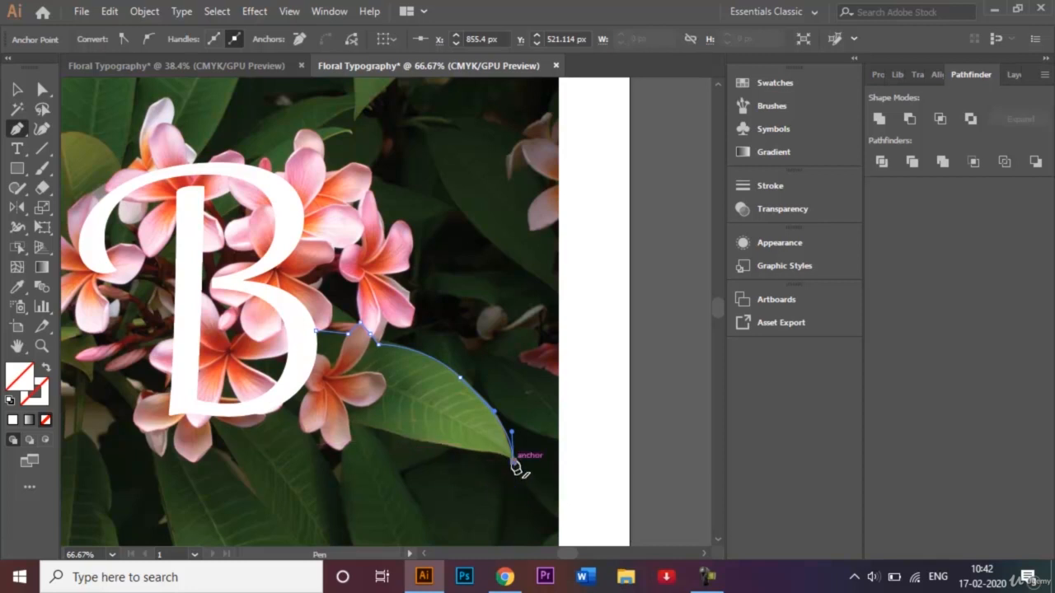
{"action": "left_click_drag", "start_coordinate": [514, 466], "coordinate": [450, 452]}
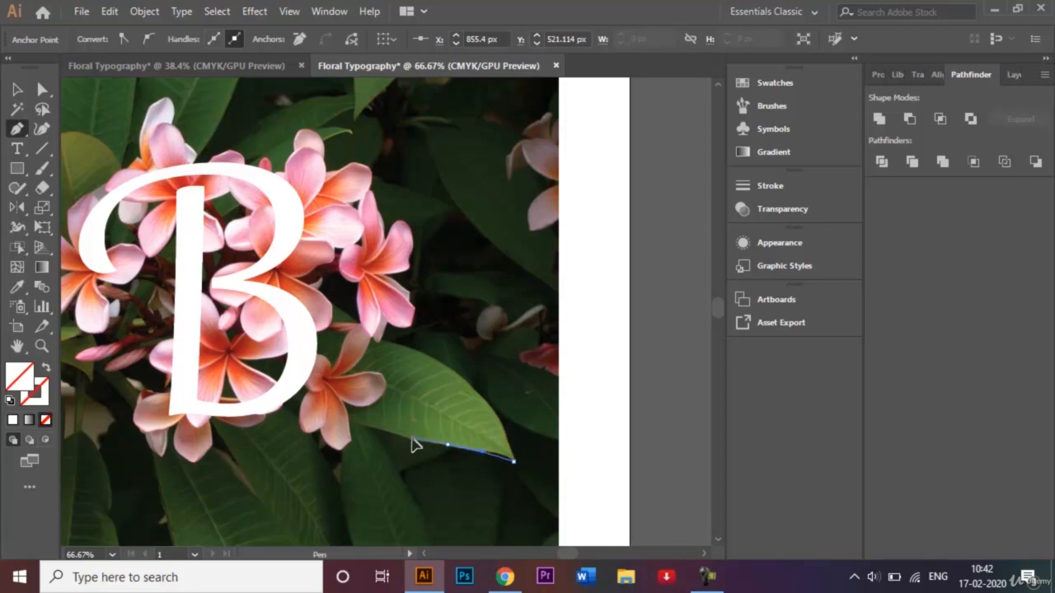
{"action": "left_click_drag", "start_coordinate": [412, 438], "coordinate": [413, 440]}
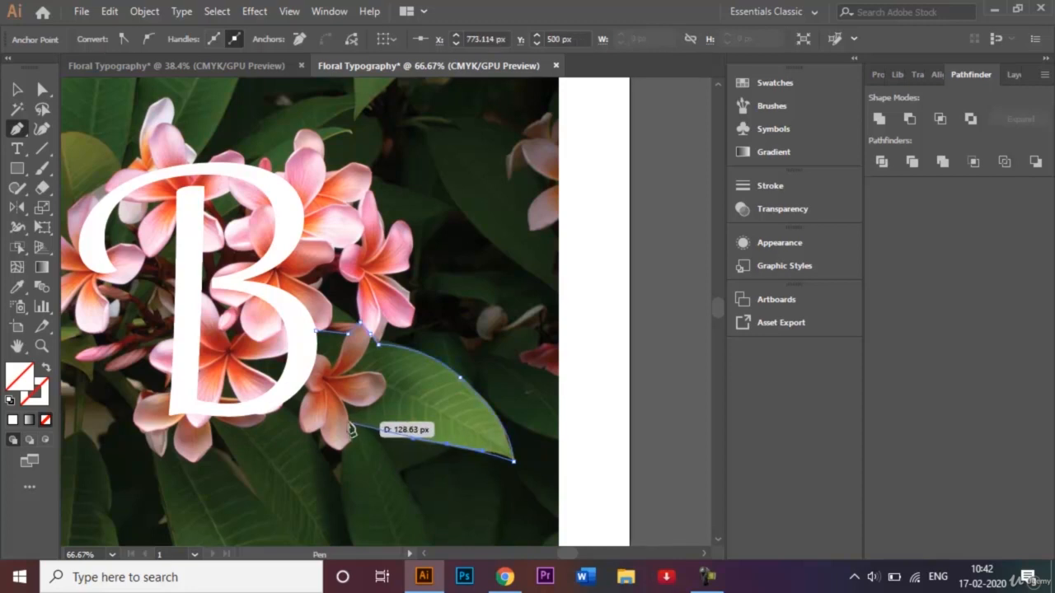
Trace around the lower-right flower's bottom and left petals and close the path inside the B's lower bowl
{"action": "left_click_drag", "start_coordinate": [347, 422], "coordinate": [301, 384]}
{"action": "left_click", "coordinate": [318, 429]}
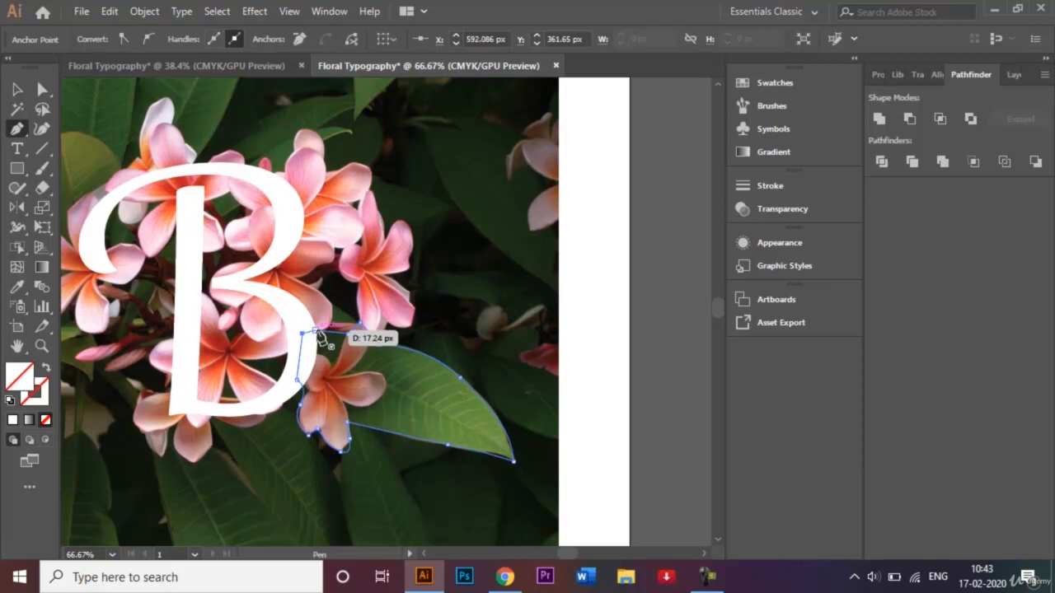
{"action": "left_click", "coordinate": [318, 332]}
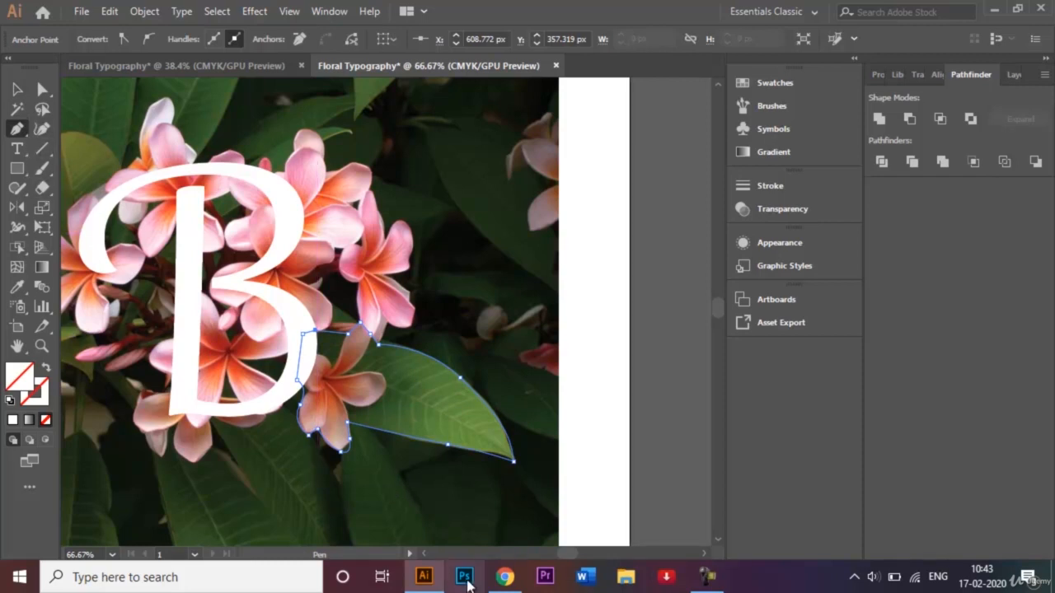
Fill the closed path around the lower-right flower and large leaf with solid white
{"action": "left_click", "coordinate": [423, 555]}
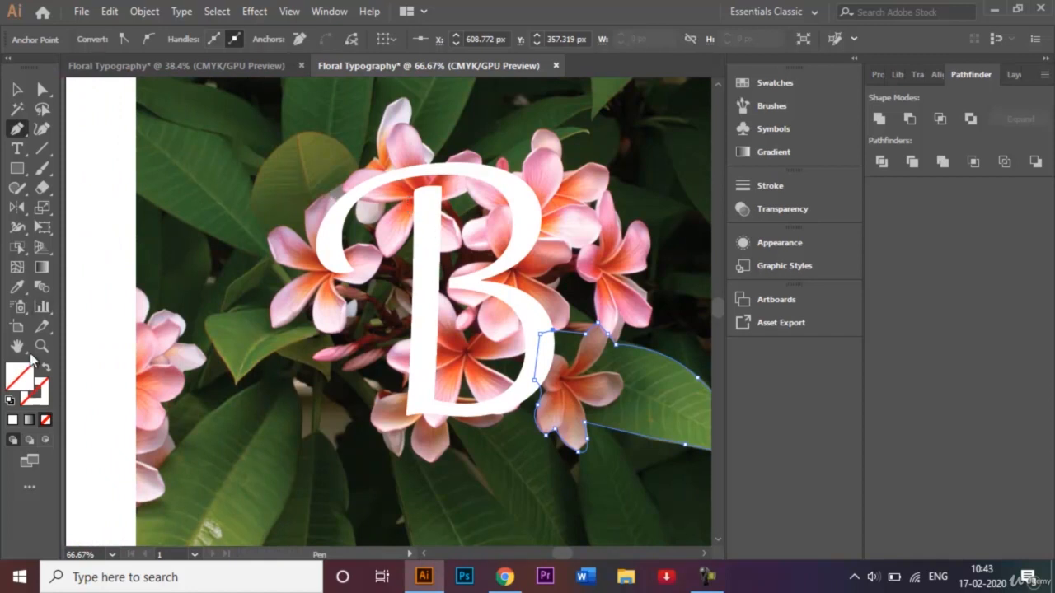
{"action": "left_click", "coordinate": [12, 422]}
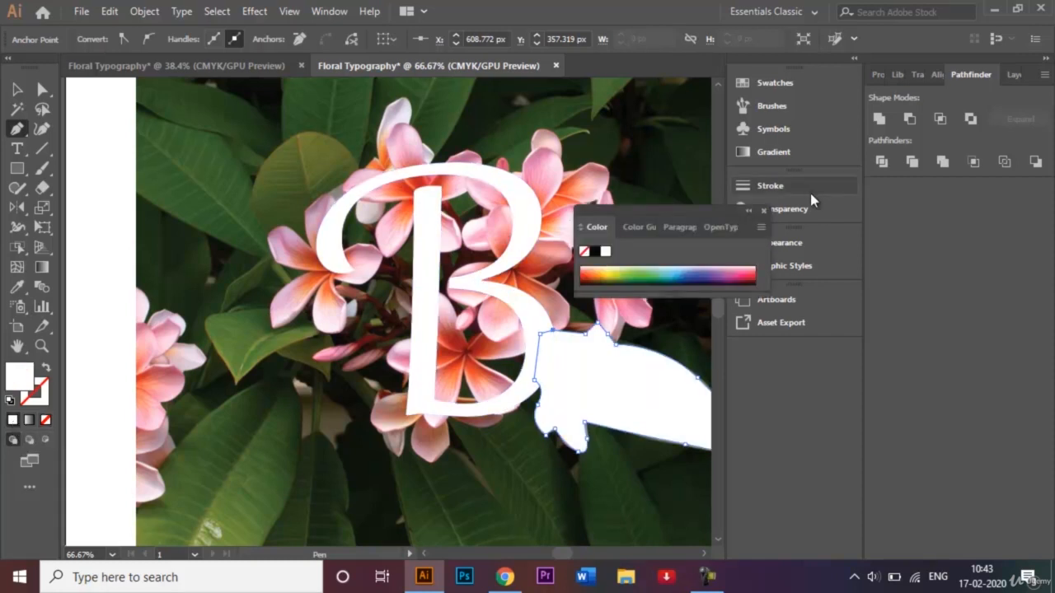
{"action": "left_click", "coordinate": [750, 212]}
Select the path around the left flower and round leaf and fill it with solid white
{"action": "left_click", "coordinate": [18, 91]}
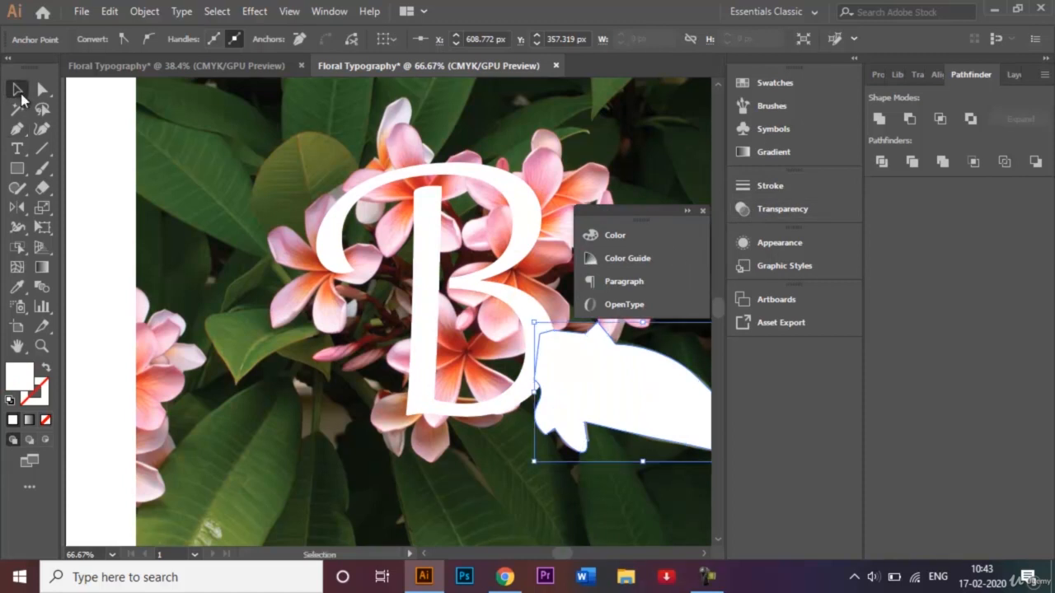
{"action": "left_click", "coordinate": [279, 161]}
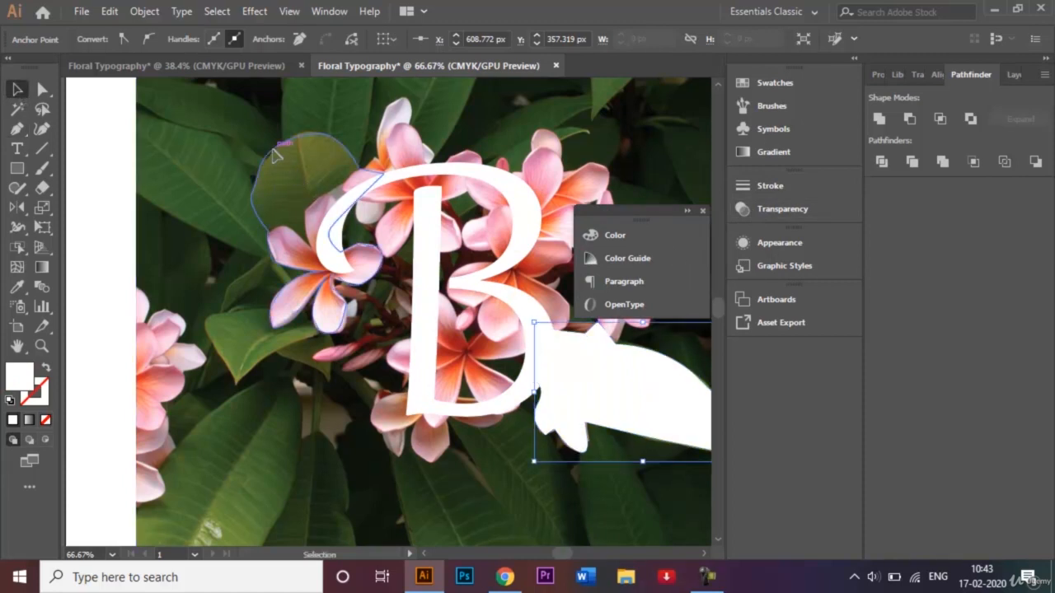
{"action": "left_click", "coordinate": [11, 420]}
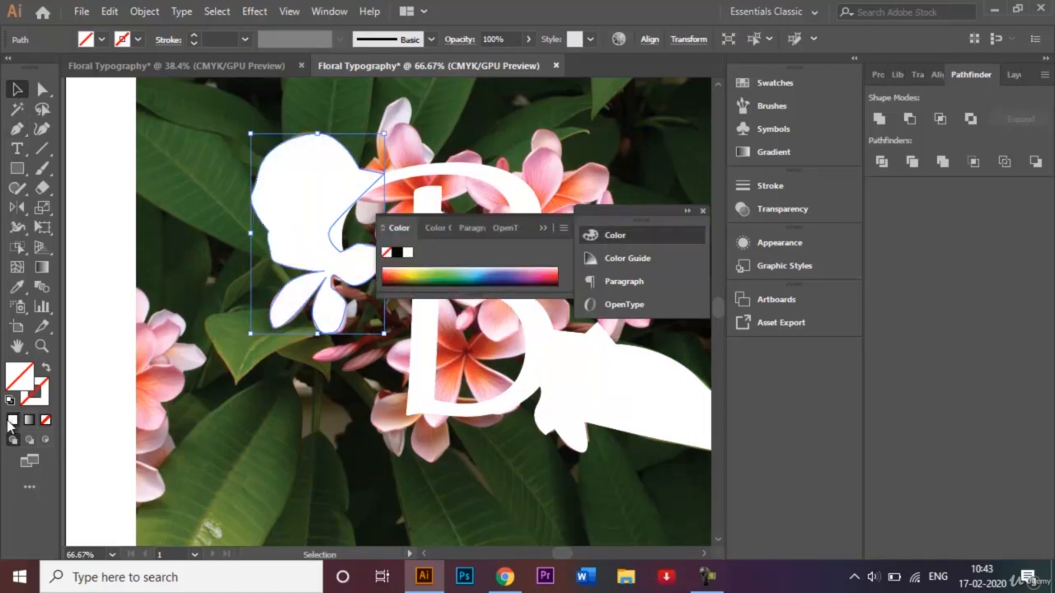
{"action": "left_click", "coordinate": [543, 230]}
{"action": "left_click", "coordinate": [688, 214]}
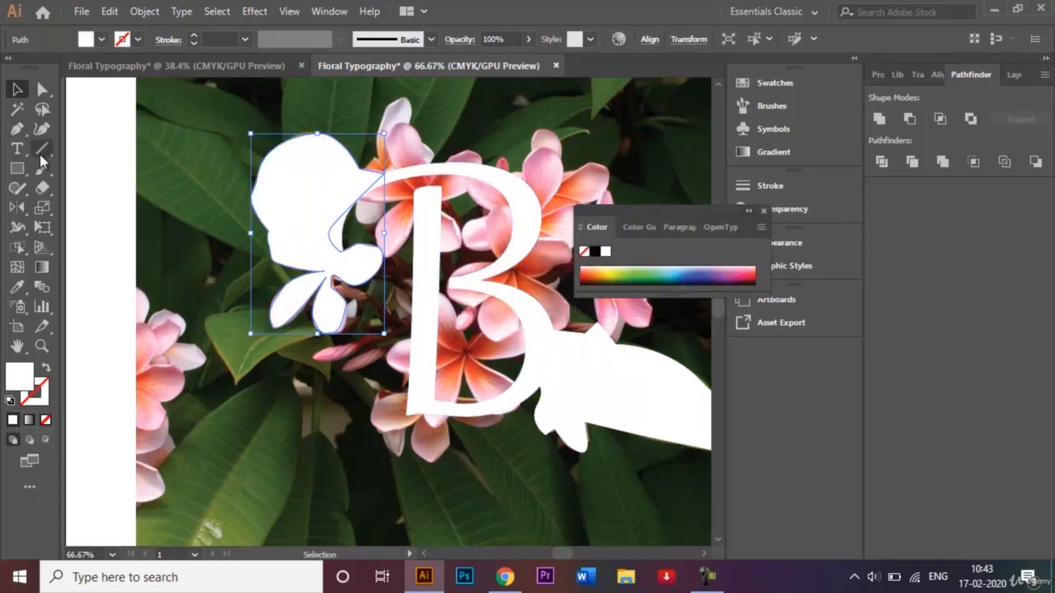
Trace the five petals of the flower at the B's upper stem with the Pen tool and close the path
{"action": "left_click", "coordinate": [16, 132]}
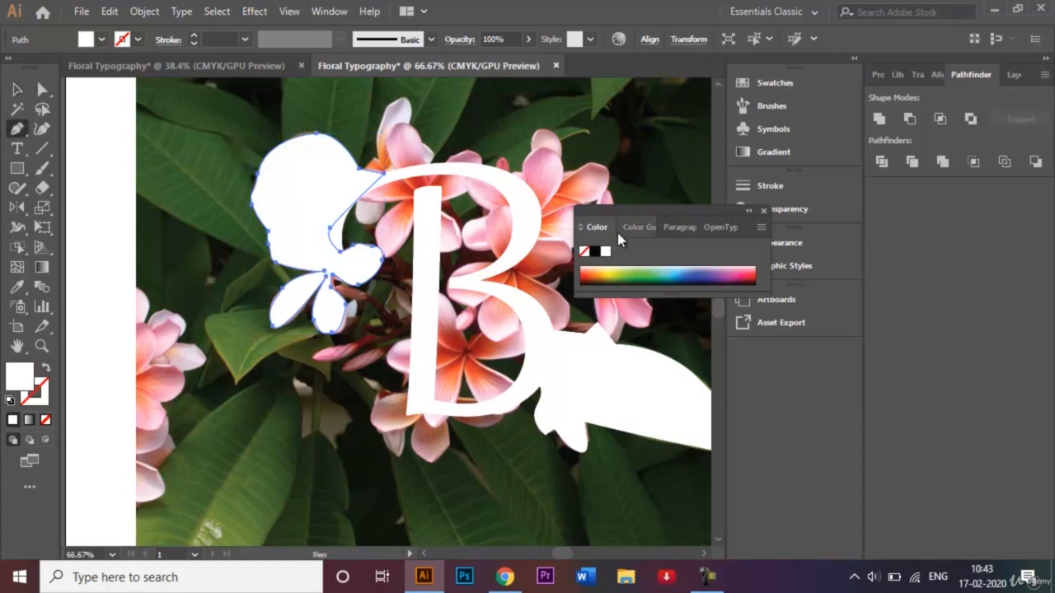
{"action": "left_click", "coordinate": [752, 212]}
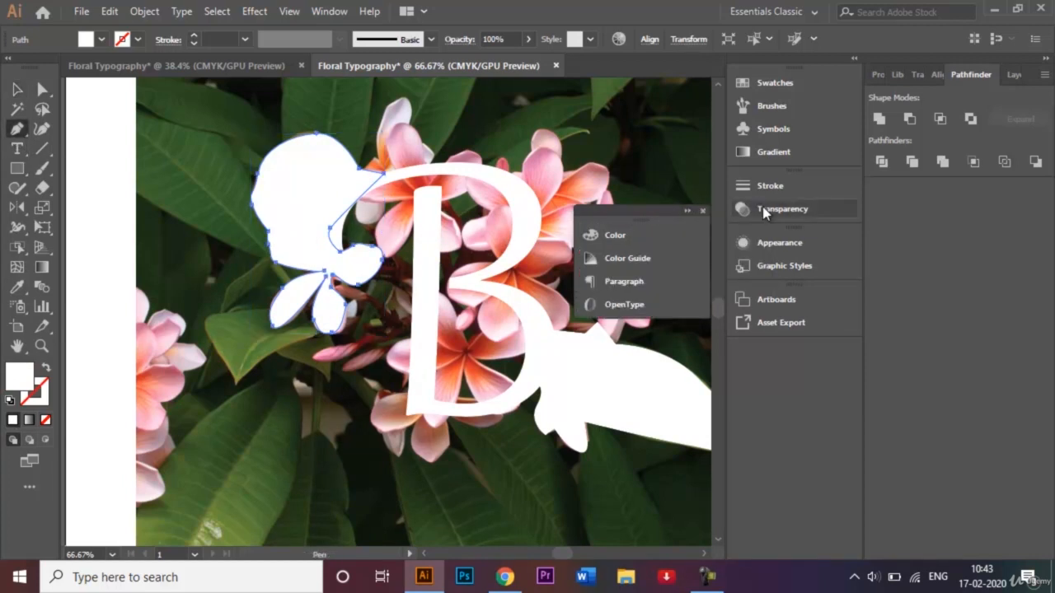
{"action": "left_click", "coordinate": [704, 212]}
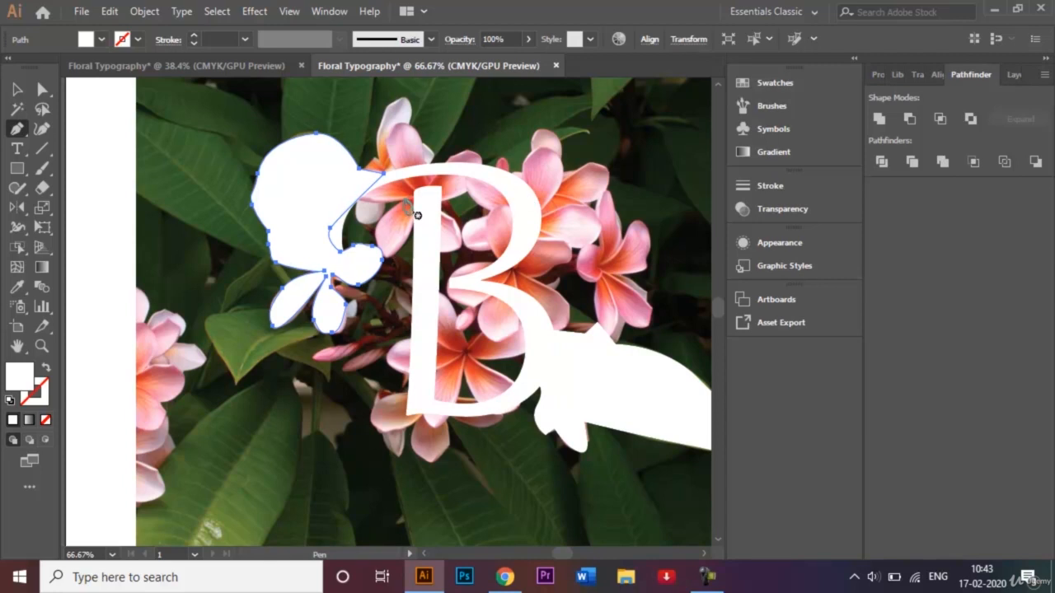
{"action": "left_click_drag", "start_coordinate": [402, 201], "coordinate": [379, 239]}
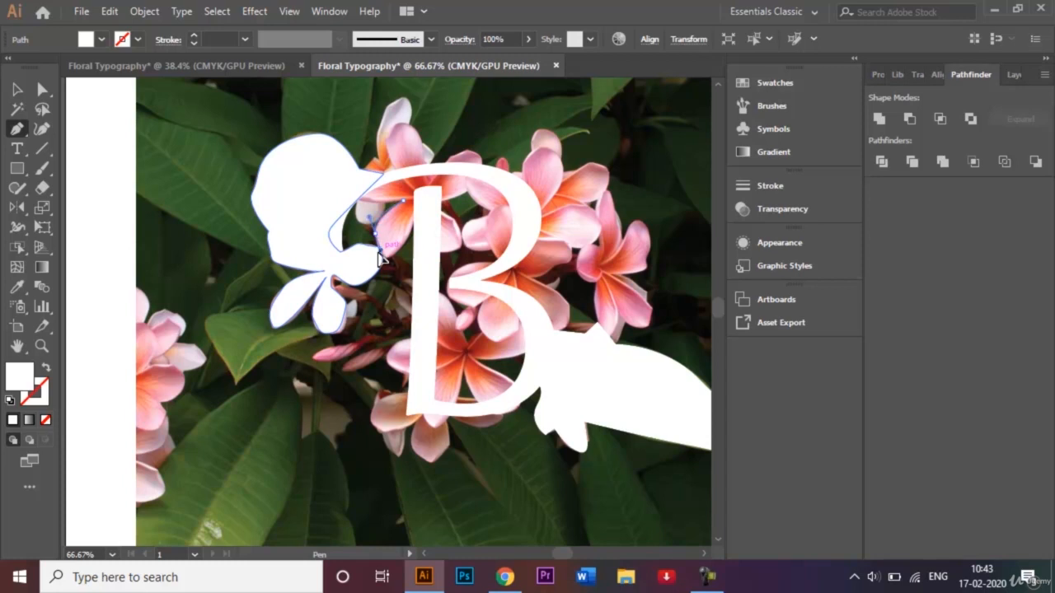
{"action": "left_click_drag", "start_coordinate": [381, 260], "coordinate": [426, 186]}
{"action": "left_click", "coordinate": [435, 200]}
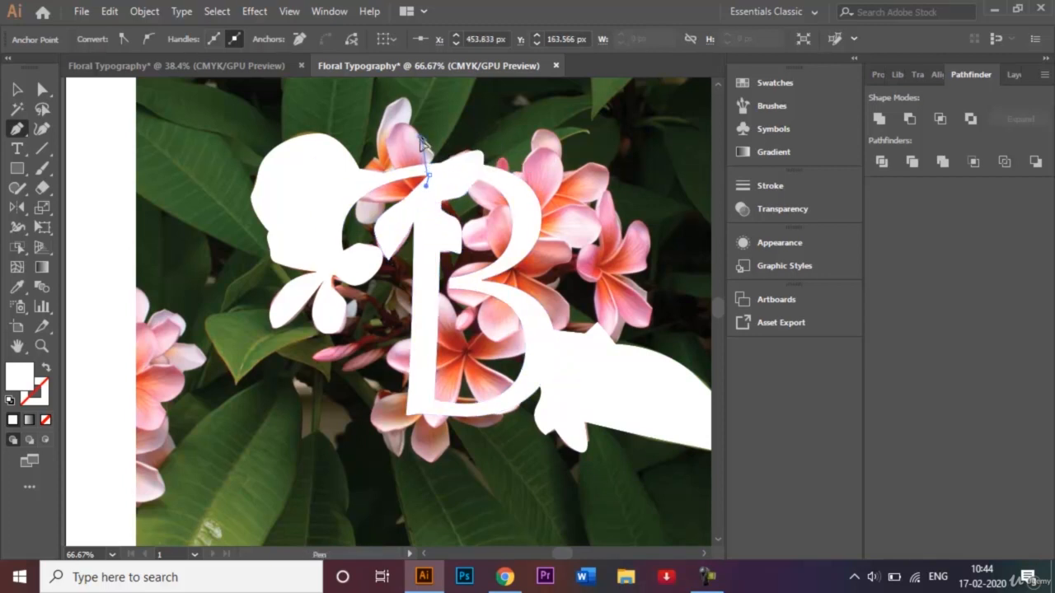
{"action": "left_click_drag", "start_coordinate": [419, 141], "coordinate": [405, 206]}
{"action": "left_click", "coordinate": [405, 197]}
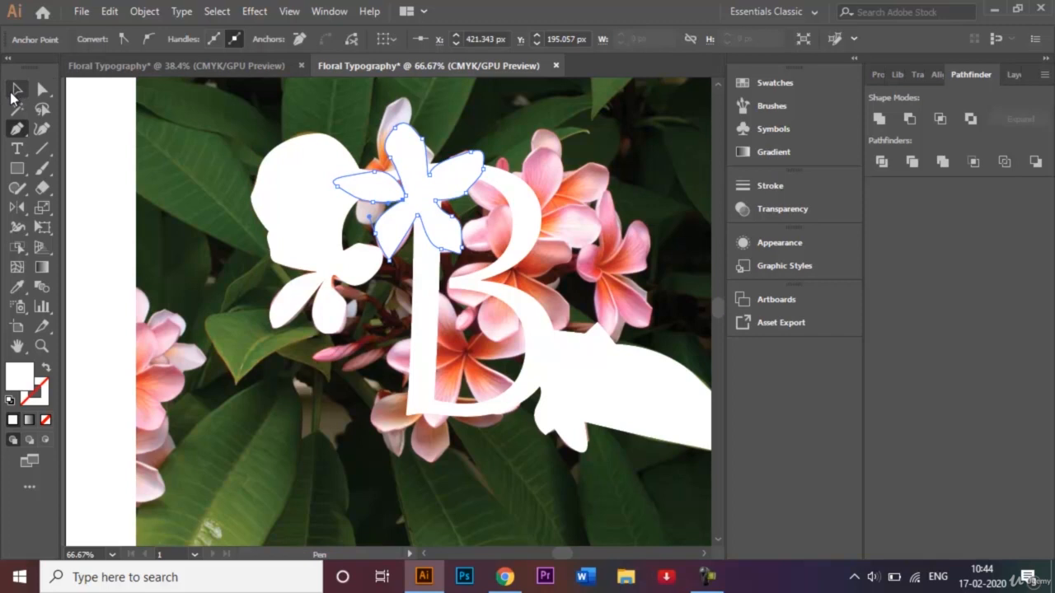
Select the traced upper flower's path for direct editing and round the pointed tip of its lower-left petal
{"action": "left_click", "coordinate": [42, 89]}
{"action": "left_click", "coordinate": [412, 350]}
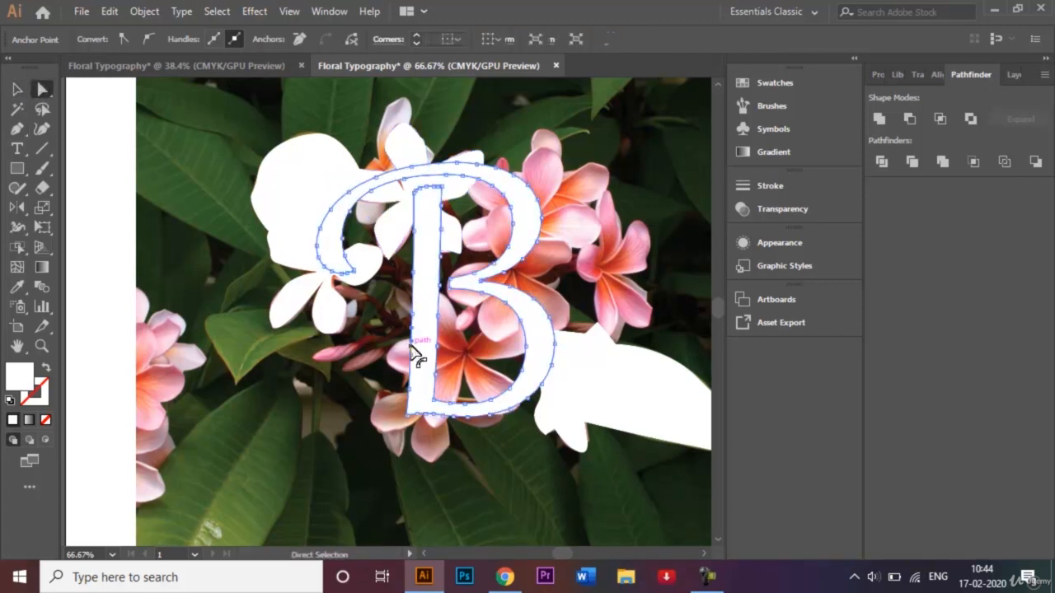
{"action": "left_click", "coordinate": [361, 416]}
{"action": "left_click", "coordinate": [412, 147]}
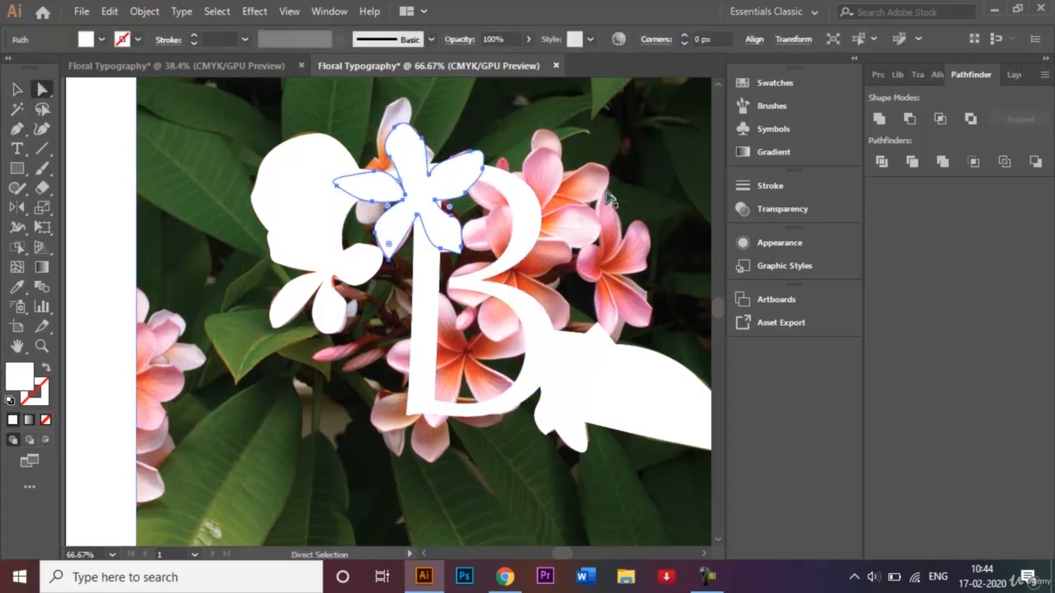
{"action": "key", "text": "ctrl+plus"}
{"action": "key", "text": "ctrl+plus"}
{"action": "key", "text": "ctrl+plus"}
{"action": "key", "text": "ctrl+plus"}
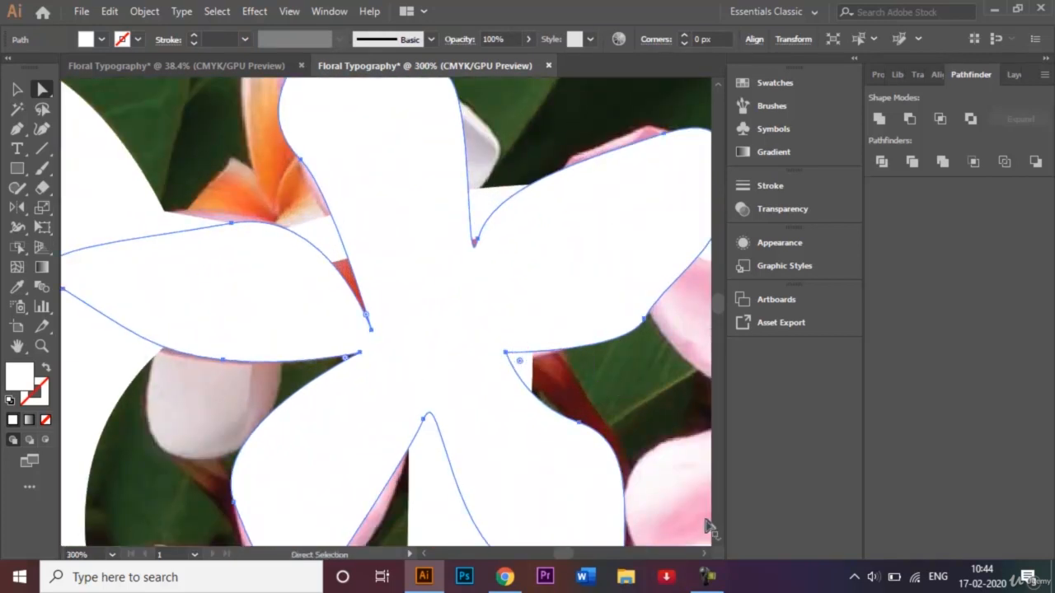
{"action": "scroll", "coordinate": [715, 535], "scroll_direction": "down", "scroll_amount": 5}
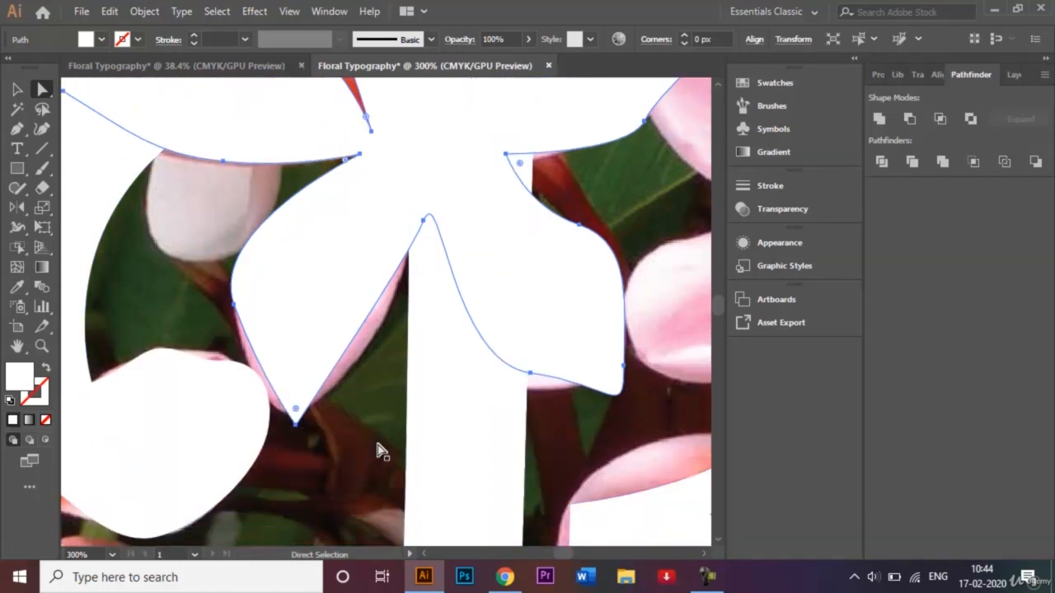
{"action": "mouse_move", "coordinate": [295, 425]}
{"action": "left_mouse_down"}
{"action": "mouse_move", "coordinate": [314, 417]}
{"action": "mouse_move", "coordinate": [300, 416]}
{"action": "mouse_move", "coordinate": [305, 383]}
{"action": "mouse_move", "coordinate": [287, 397]}
{"action": "mouse_move", "coordinate": [295, 414]}
{"action": "left_mouse_up"}
{"action": "left_click", "coordinate": [296, 422]}
{"action": "key", "text": "ctrl+z"}
{"action": "key", "text": "a"}
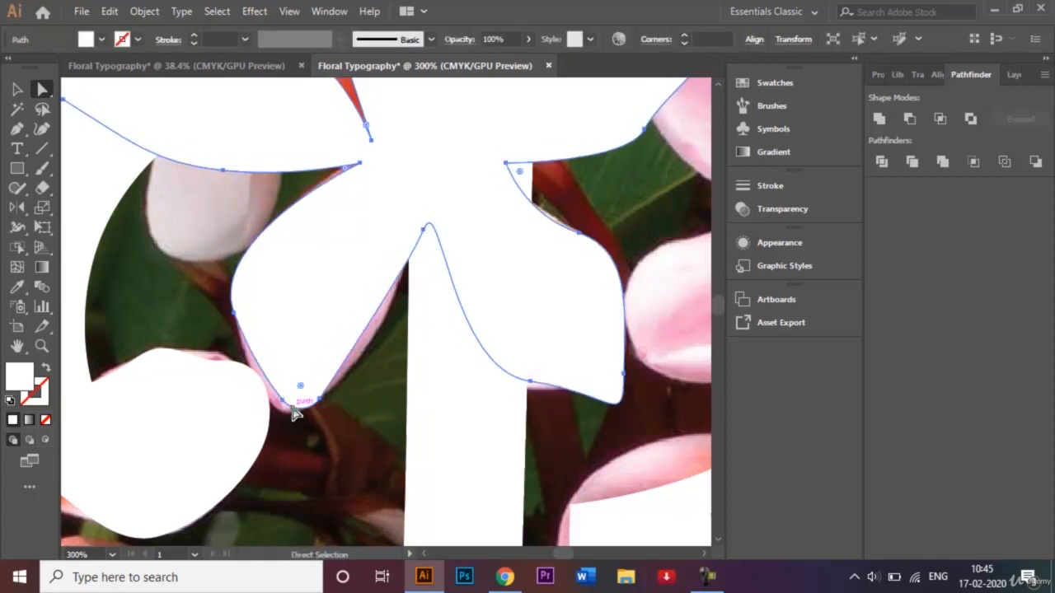
Move both anchors of the rounded lower-left petal tip slightly down and left onto the photo's petal edge
{"action": "left_click", "coordinate": [282, 400]}
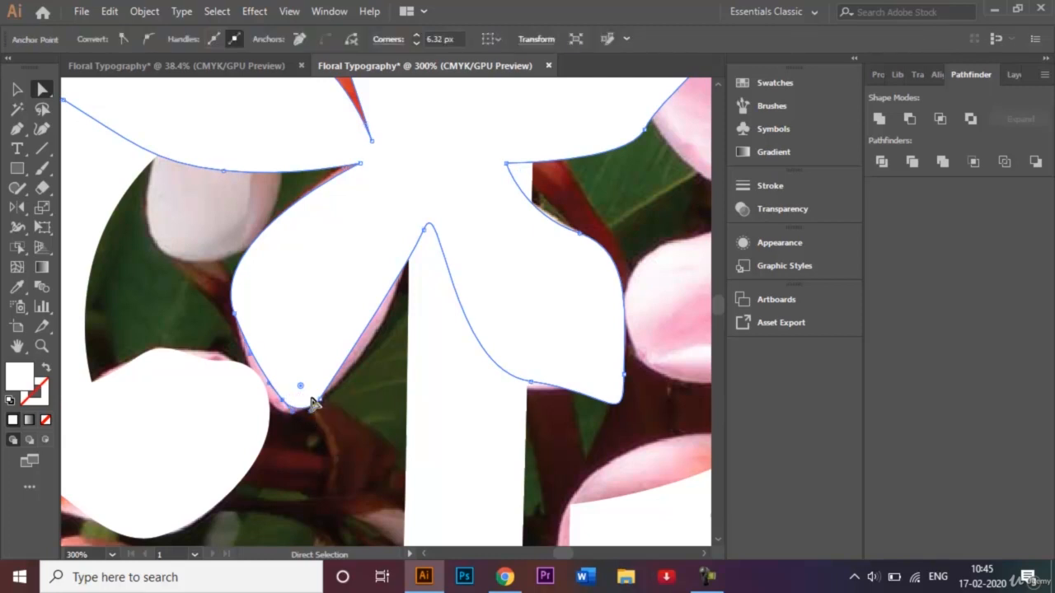
{"action": "left_click", "coordinate": [320, 402], "text": "shift"}
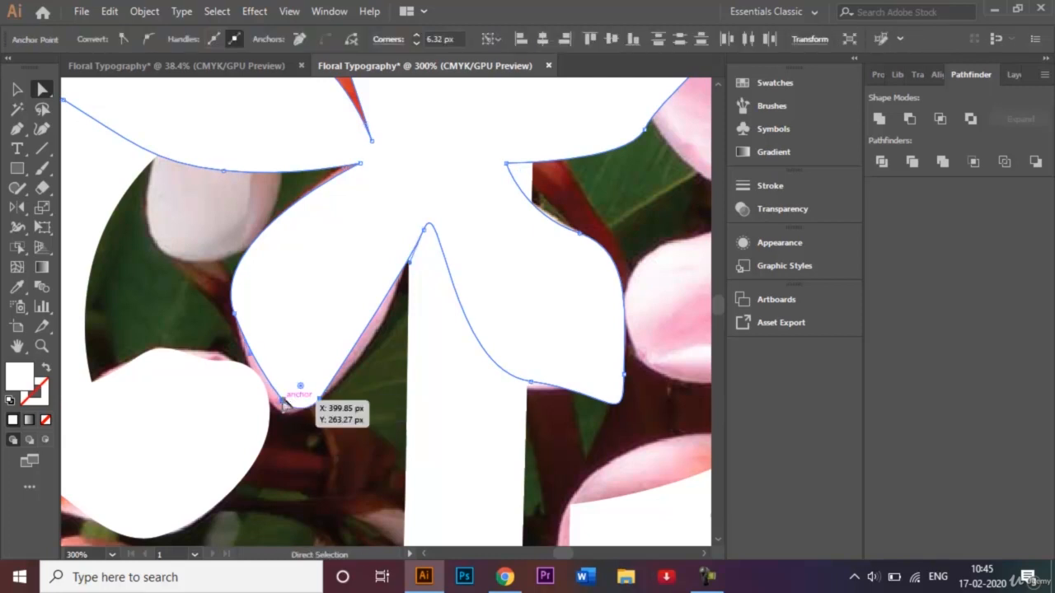
{"action": "left_click_drag", "start_coordinate": [283, 402], "coordinate": [278, 412]}
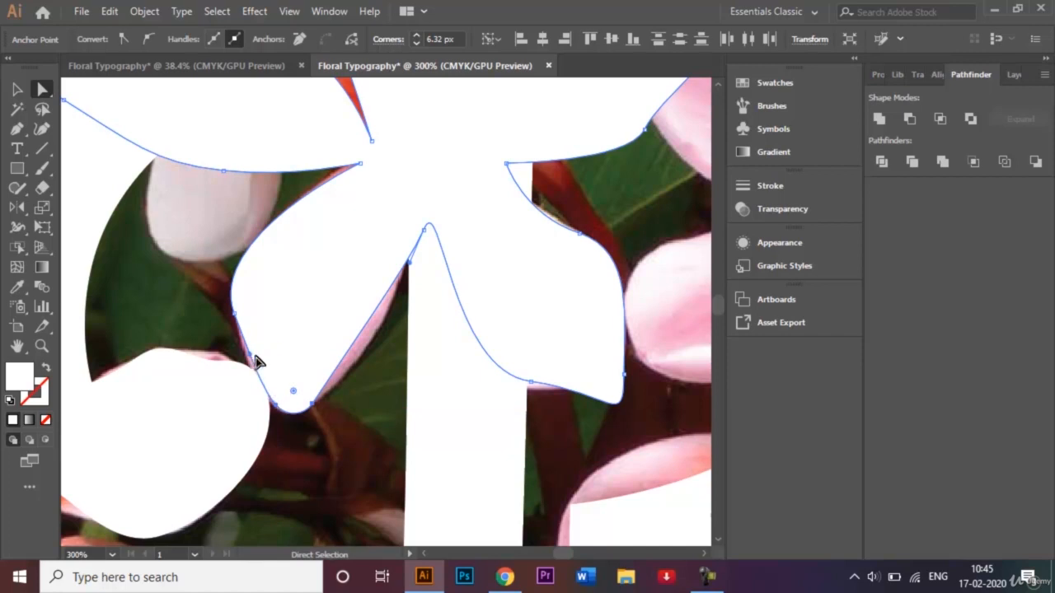
Add an anchor on the right edge of the lower-left petal and pull the curve outward to match the photo
{"action": "left_click", "coordinate": [16, 130]}
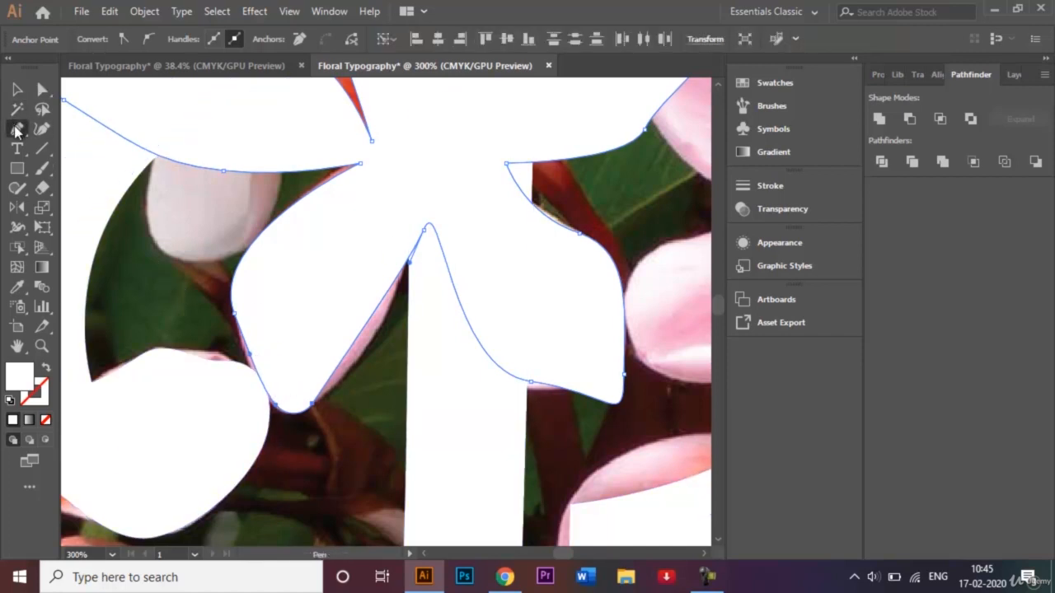
{"action": "left_click_drag", "start_coordinate": [16, 129], "coordinate": [80, 157]}
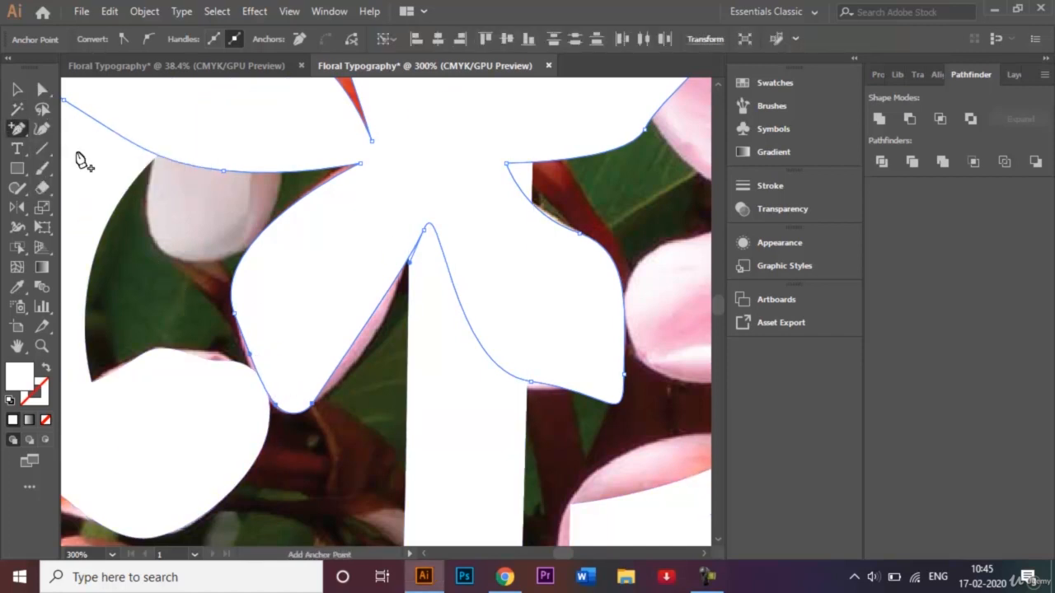
{"action": "left_click", "coordinate": [356, 342]}
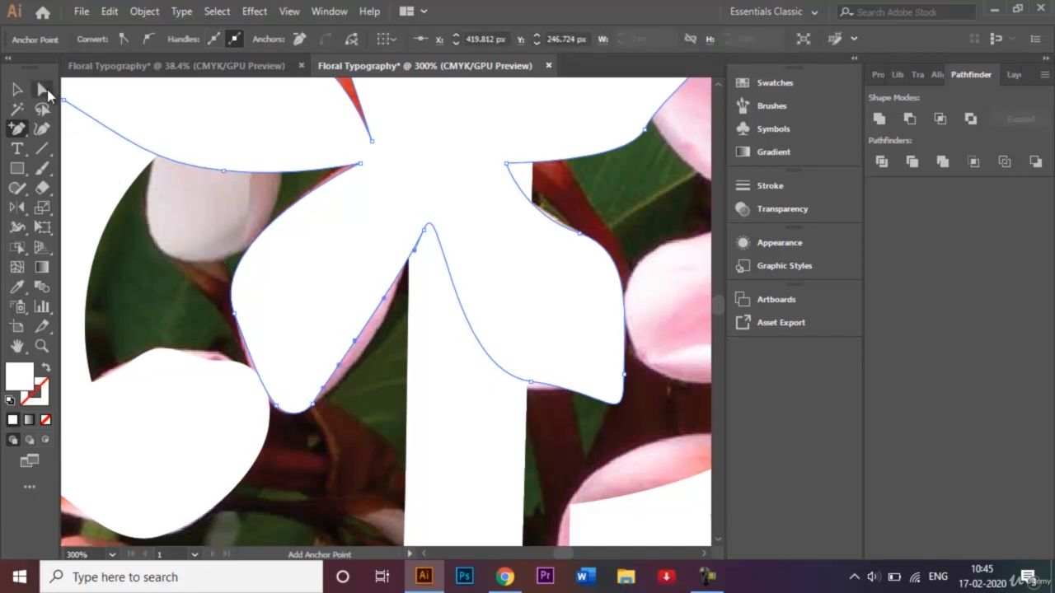
{"action": "double_click", "coordinate": [43, 89]}
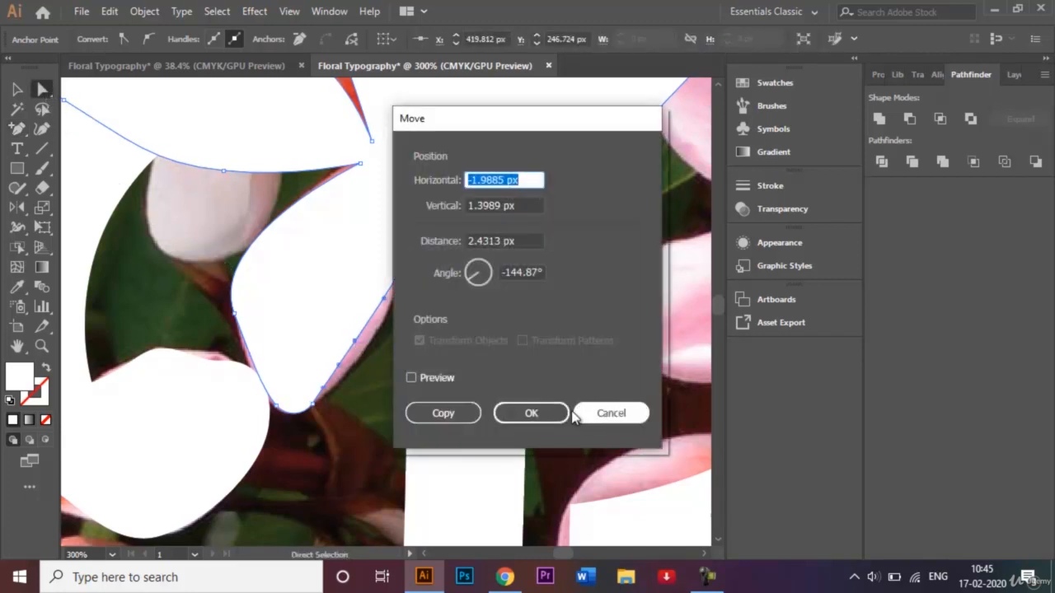
{"action": "left_click", "coordinate": [618, 413]}
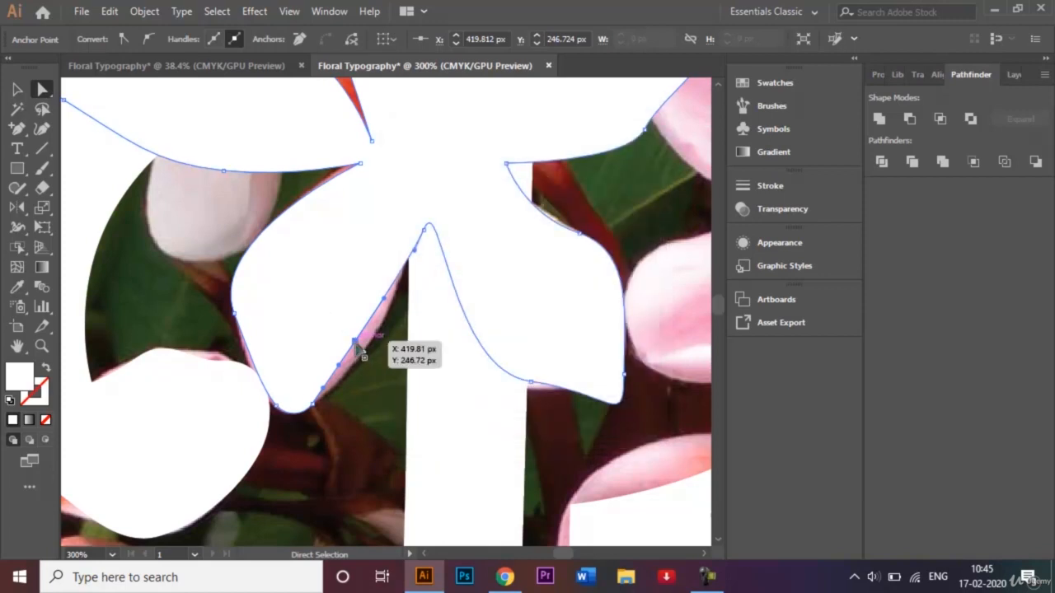
{"action": "left_click_drag", "start_coordinate": [356, 345], "coordinate": [367, 356]}
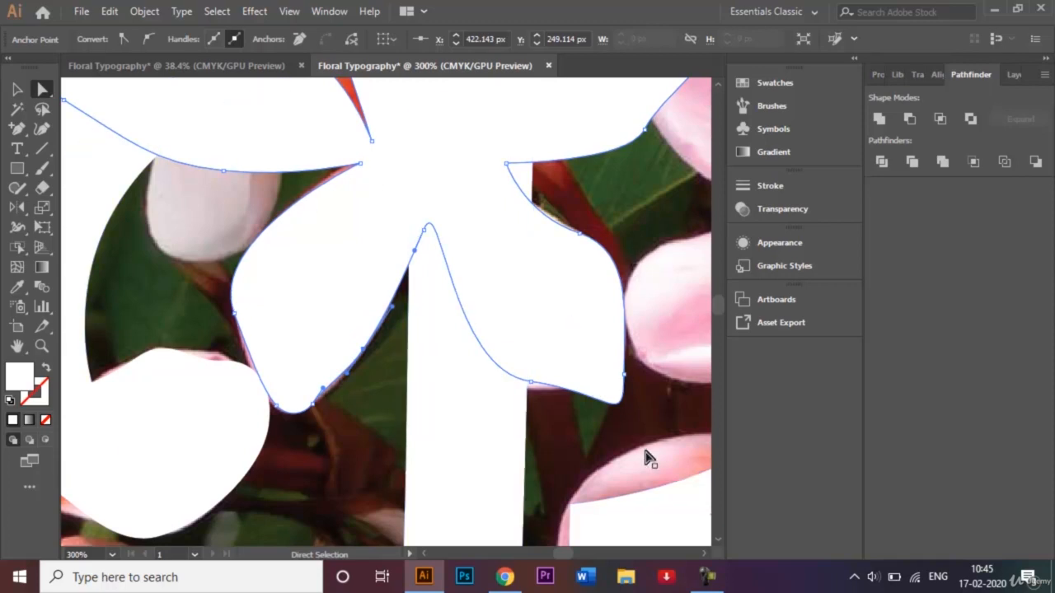
Shift the lower-right petal's bottom anchor and the top petal's two upper anchors outward to follow the photo's petal edges
{"action": "left_click_drag", "start_coordinate": [531, 385], "coordinate": [531, 390]}
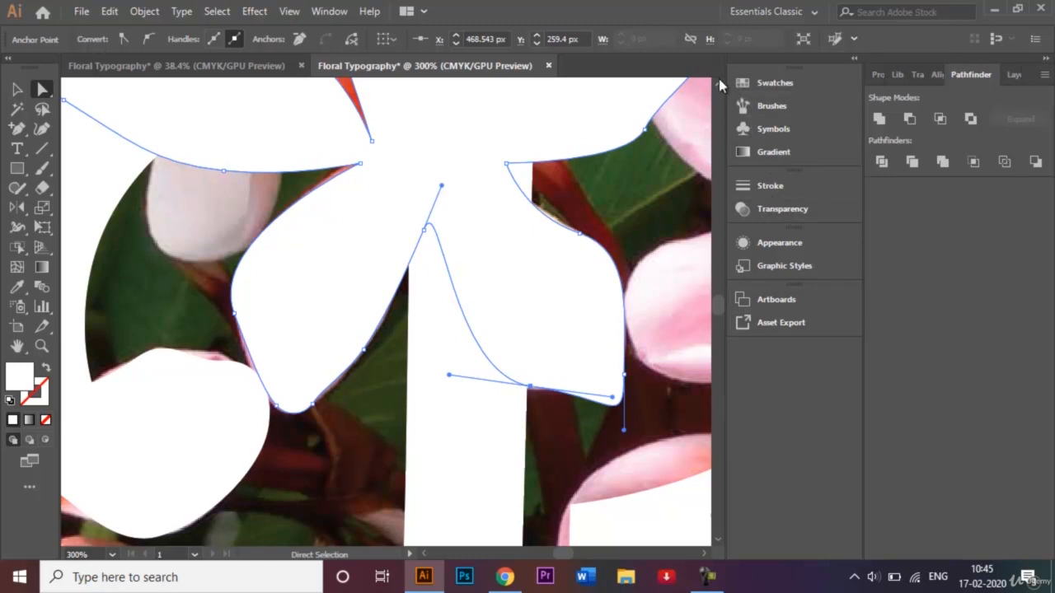
{"action": "scroll", "coordinate": [720, 80], "scroll_direction": "up", "scroll_amount": 10}
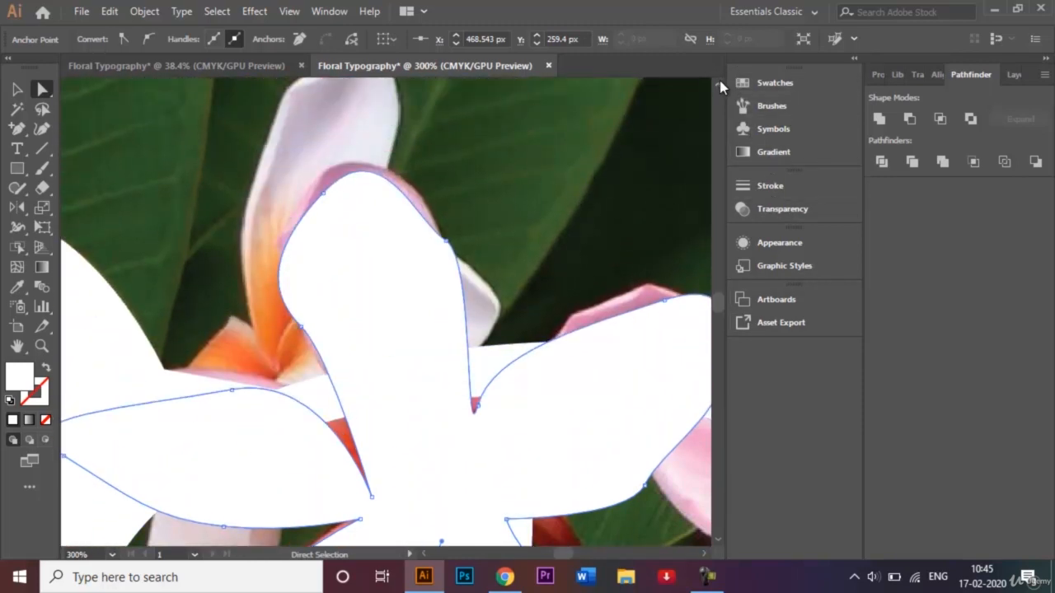
{"action": "left_click_drag", "start_coordinate": [320, 193], "coordinate": [357, 202]}
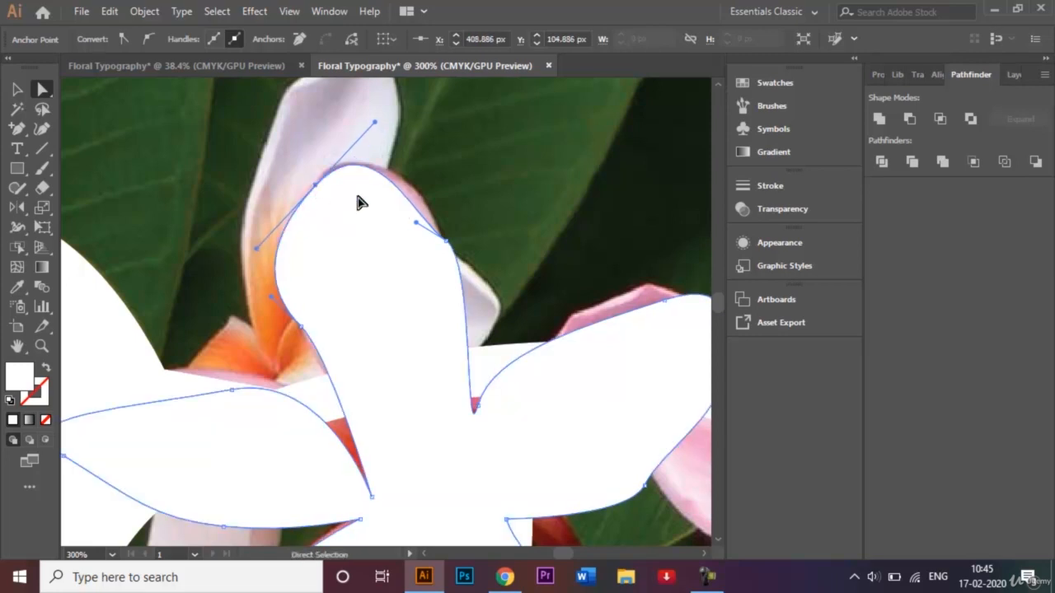
{"action": "mouse_move", "coordinate": [447, 244]}
{"action": "left_mouse_down"}
{"action": "mouse_move", "coordinate": [445, 214]}
{"action": "mouse_move", "coordinate": [444, 227]}
{"action": "left_mouse_up"}
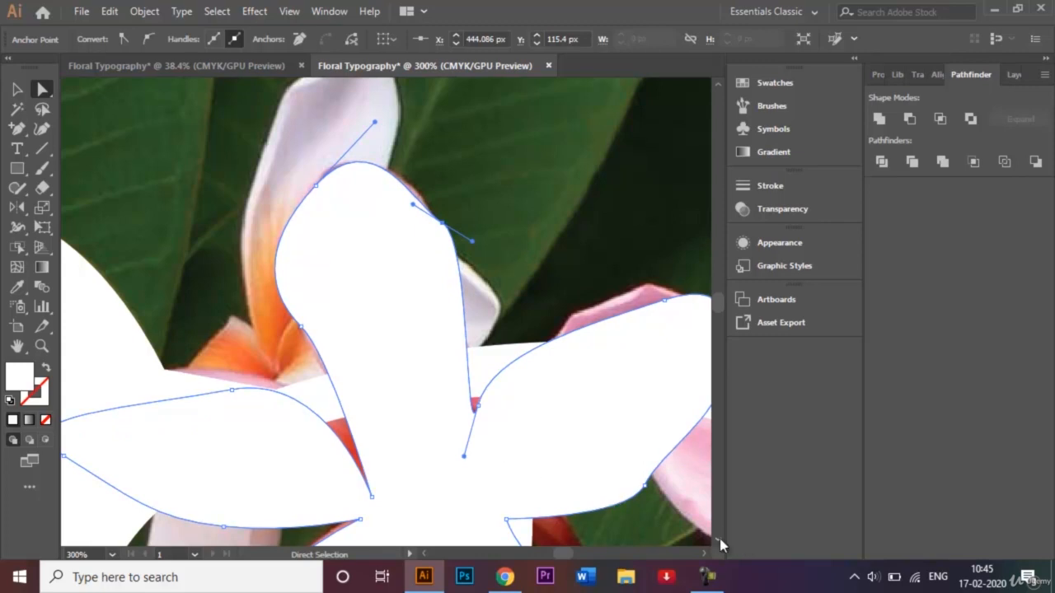
Adjust the left flower path's anchors around its bottom petal and the notch above it to fit the photo's petals
{"action": "scroll", "coordinate": [716, 544], "scroll_direction": "down", "scroll_amount": 3}
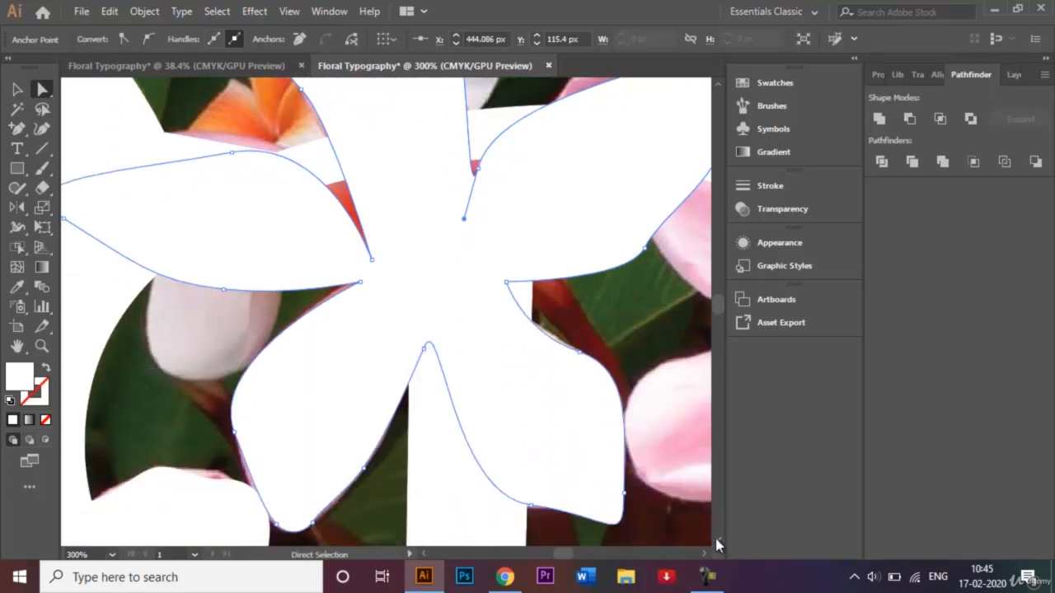
{"action": "key", "text": "ctrl+minus"}
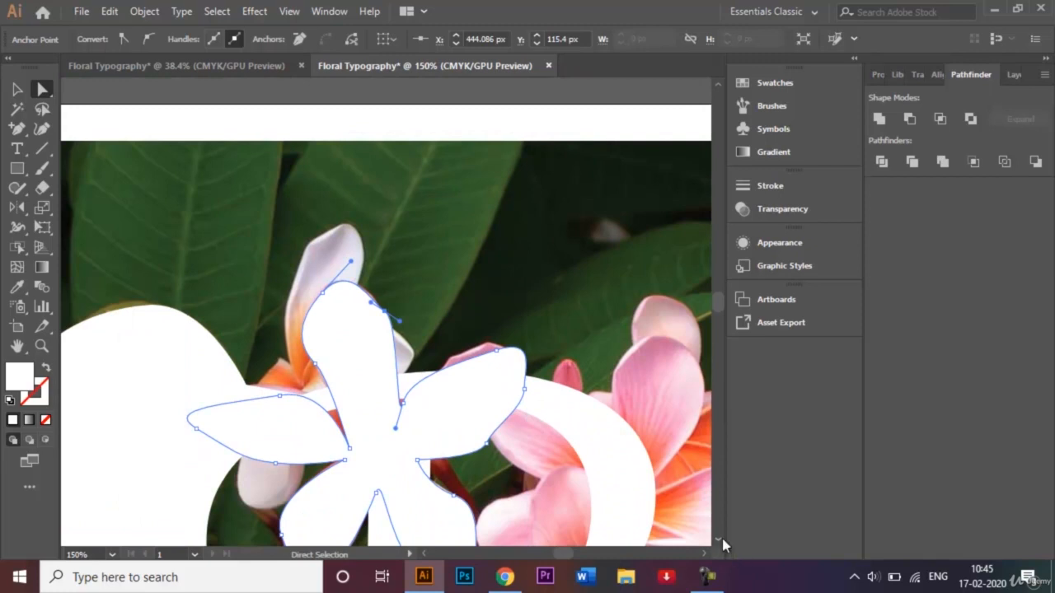
{"action": "scroll", "coordinate": [718, 544], "scroll_direction": "down", "scroll_amount": 4}
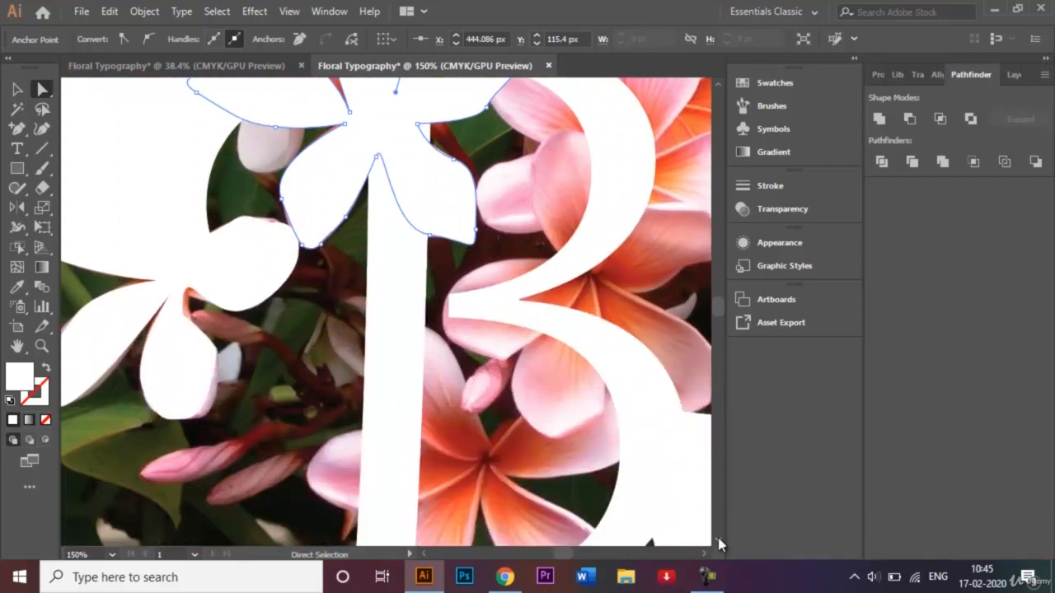
{"action": "left_click", "coordinate": [188, 361]}
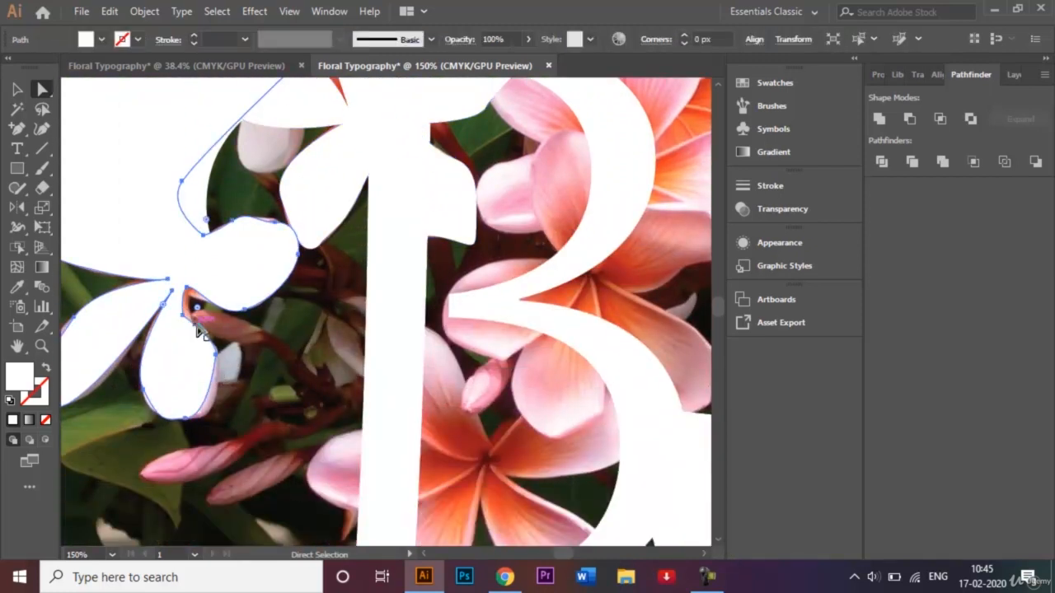
{"action": "left_click_drag", "start_coordinate": [186, 316], "coordinate": [189, 322]}
{"action": "left_click_drag", "start_coordinate": [189, 422], "coordinate": [205, 424]}
{"action": "left_click_drag", "start_coordinate": [145, 398], "coordinate": [145, 399]}
{"action": "left_click_drag", "start_coordinate": [190, 285], "coordinate": [192, 302]}
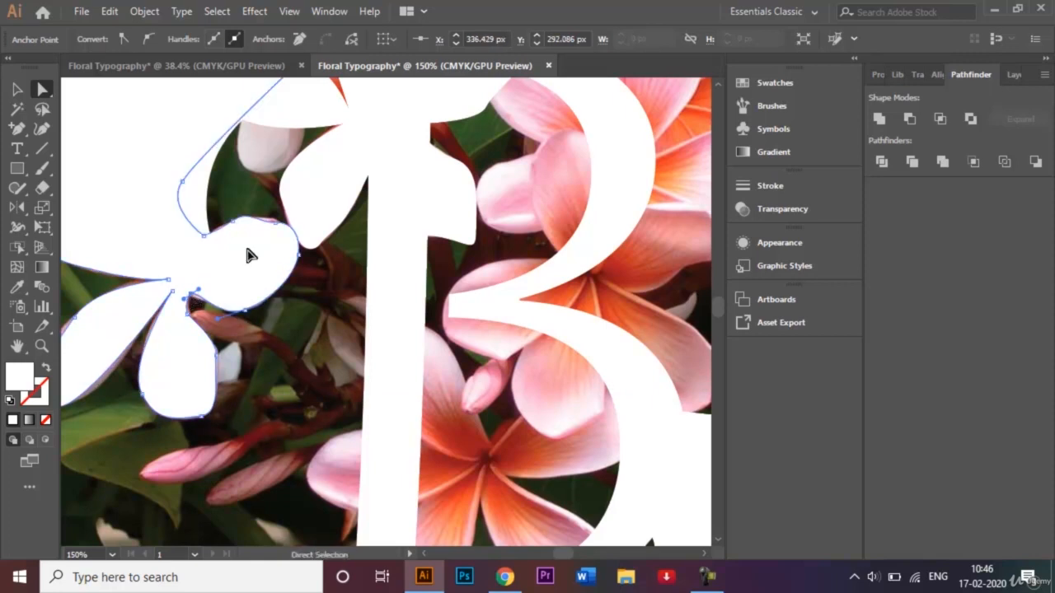
Shift the left flower's right-petal top anchor and the lower-left petal's outer-edge anchor outward to match the photo
{"action": "left_click_drag", "start_coordinate": [278, 227], "coordinate": [276, 218]}
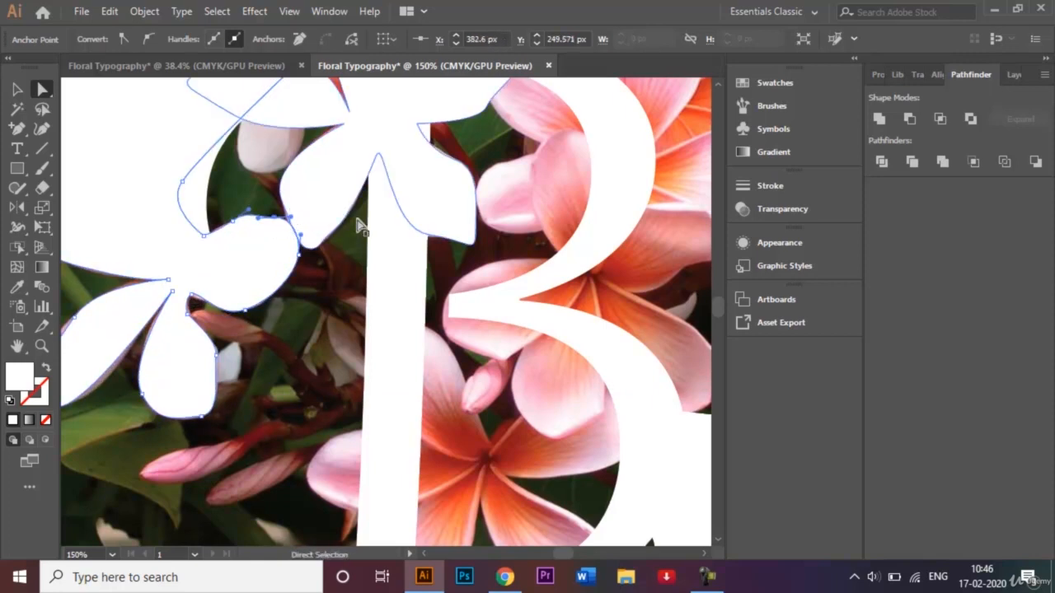
{"action": "key", "text": "ctrl+minus"}
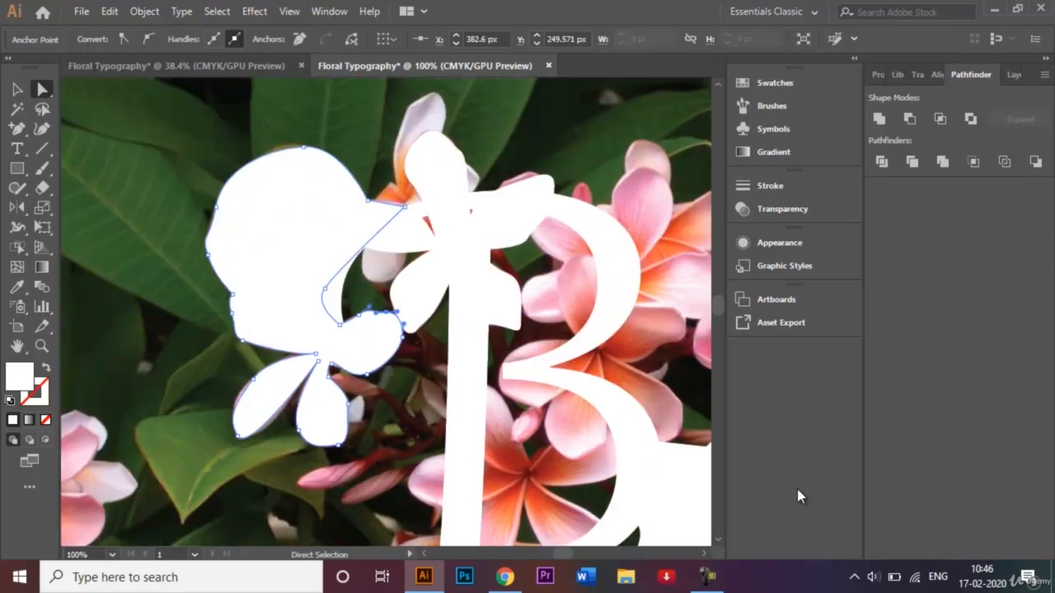
{"action": "left_click", "coordinate": [253, 379]}
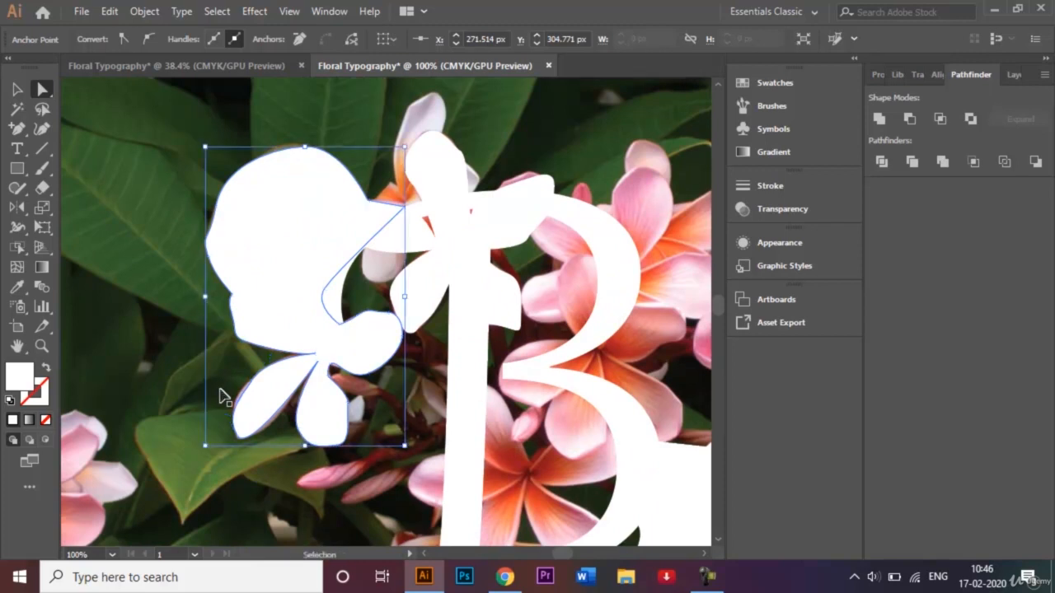
{"action": "key", "text": "ctrl+plus"}
{"action": "key", "text": "ctrl+plus"}
{"action": "key", "text": "ctrl+plus"}
{"action": "key", "text": "ctrl+plus"}
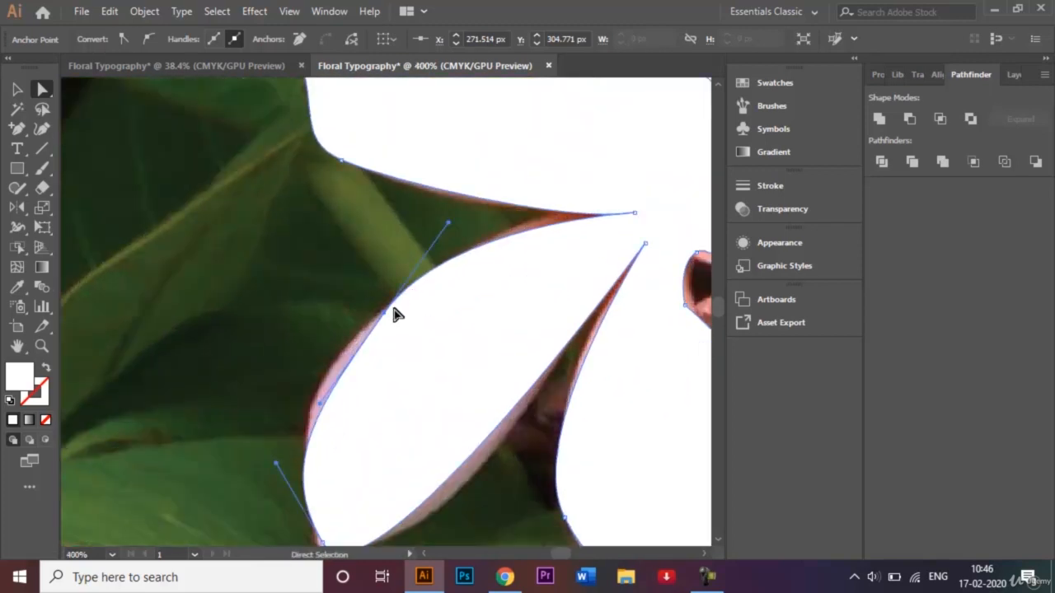
{"action": "left_click_drag", "start_coordinate": [384, 314], "coordinate": [370, 323]}
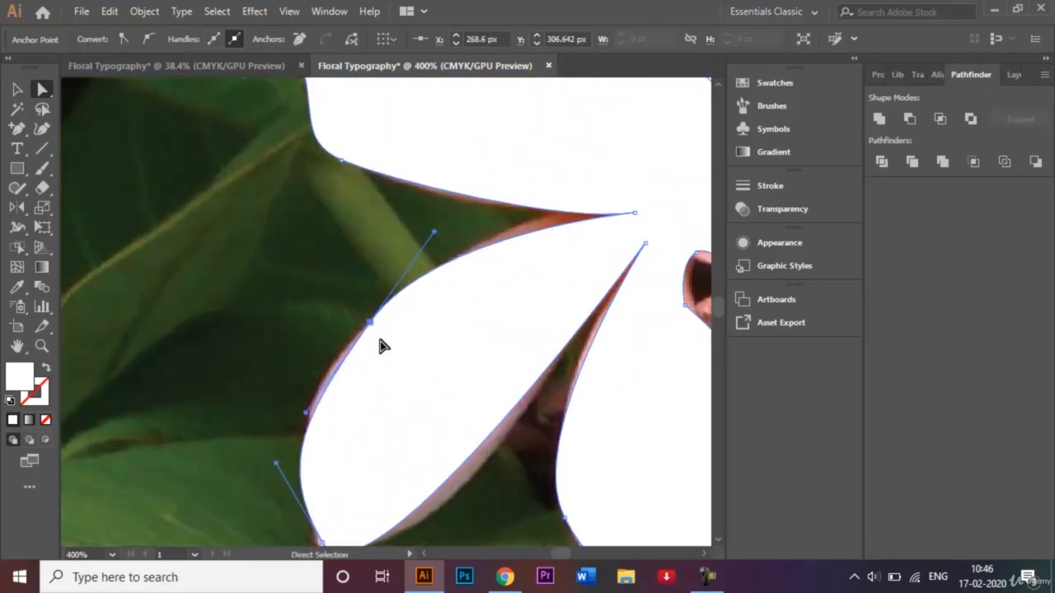
Add an anchor on the inner edge of the left flower's lower-left petal and pull the curve outward onto the photo's petal edge
{"action": "left_click", "coordinate": [24, 130]}
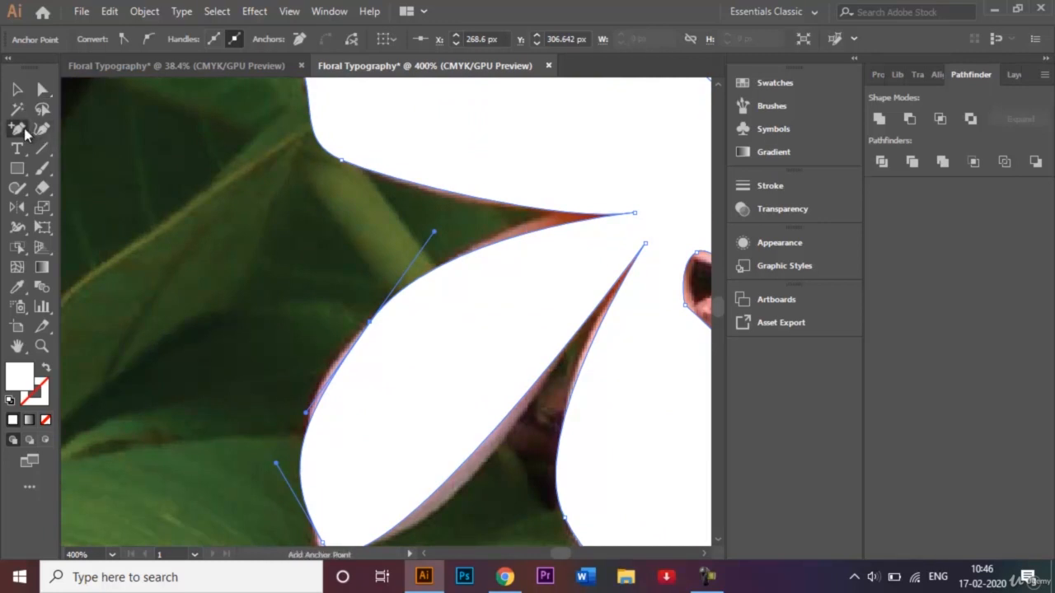
{"action": "left_click", "coordinate": [453, 477]}
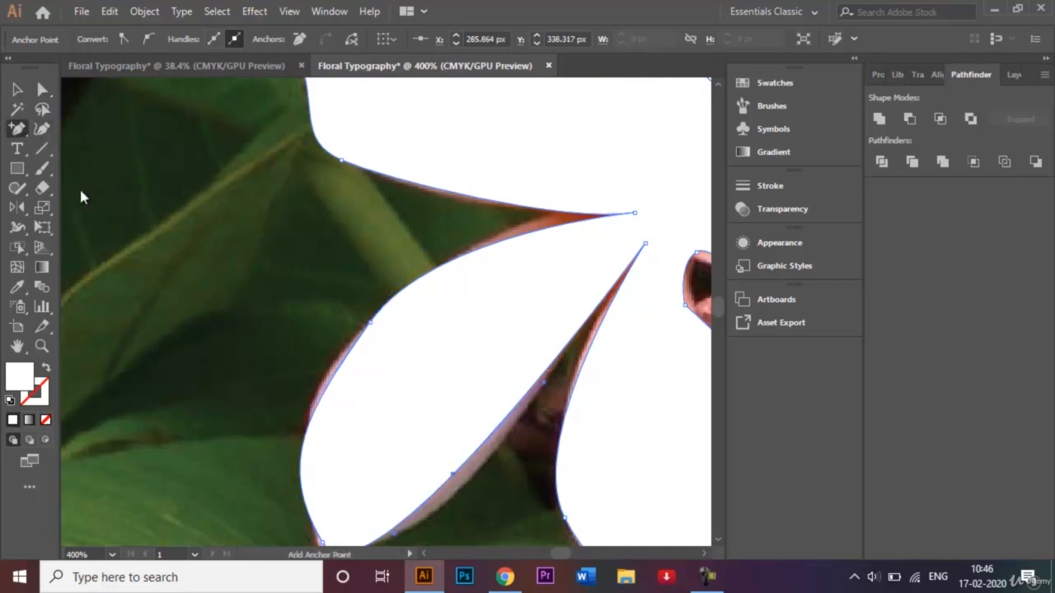
{"action": "left_click", "coordinate": [42, 89]}
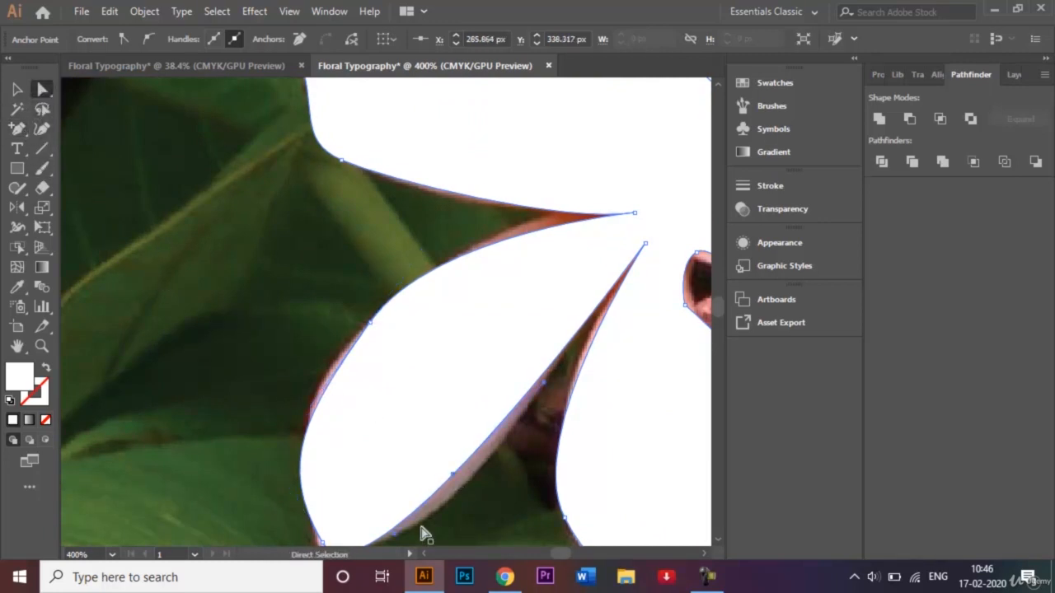
{"action": "left_click", "coordinate": [453, 477]}
{"action": "left_click_drag", "start_coordinate": [452, 477], "coordinate": [466, 485]}
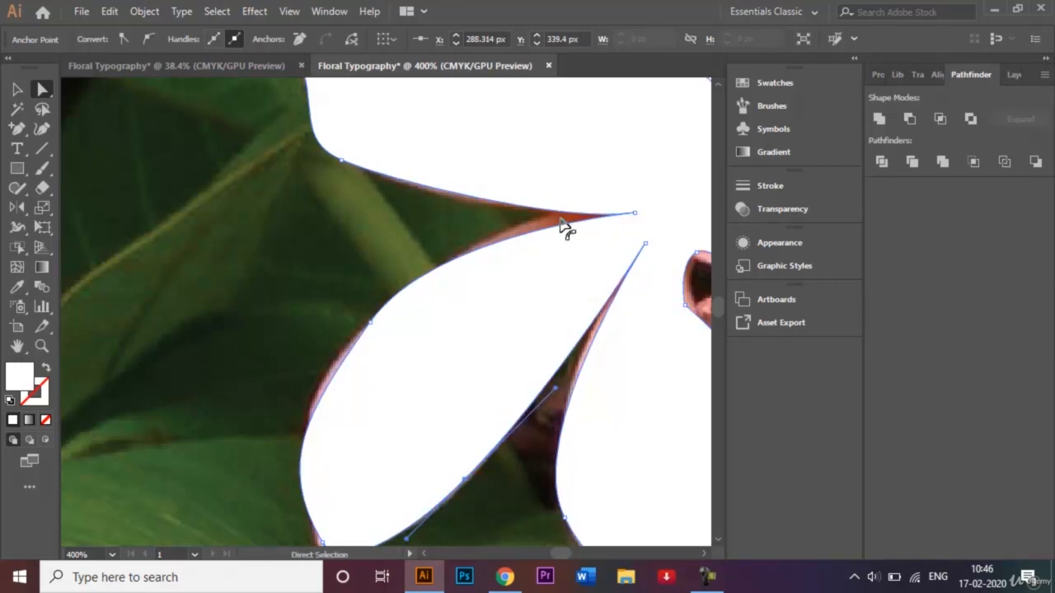
Pull the notch anchor above the lower-left petal outward and move the bottom petal's left-edge anchor up to fit the photo
{"action": "left_click_drag", "start_coordinate": [628, 213], "coordinate": [607, 216]}
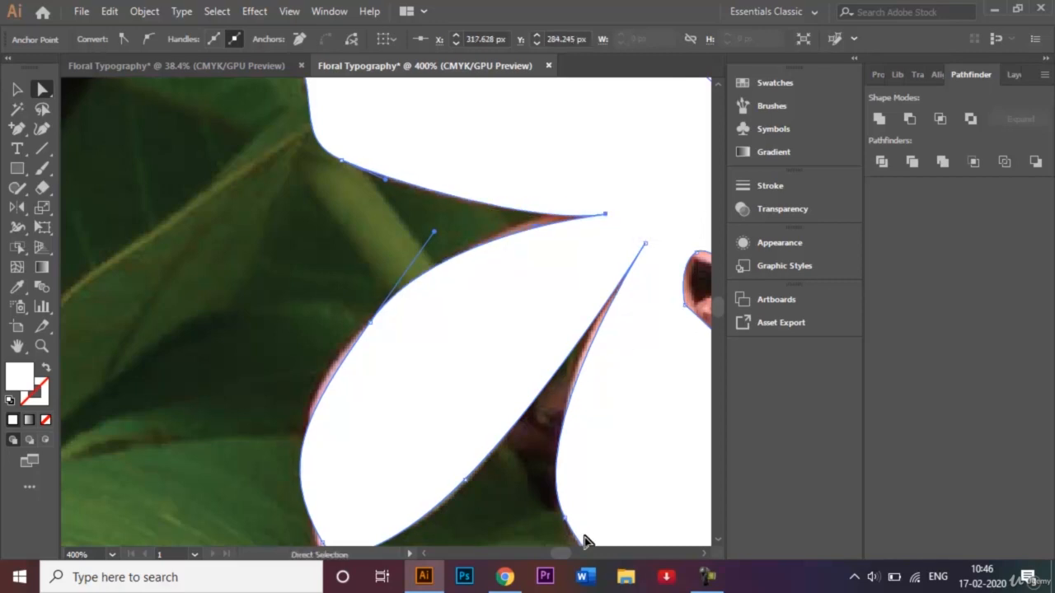
{"action": "left_click_drag", "start_coordinate": [564, 521], "coordinate": [559, 506]}
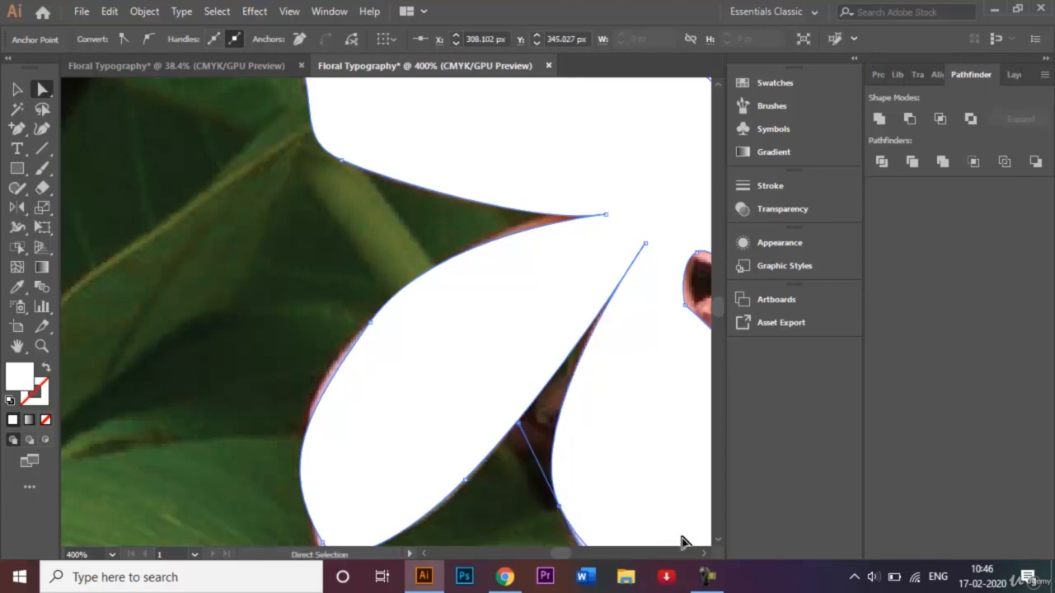
{"action": "scroll", "coordinate": [717, 537], "scroll_direction": "down", "scroll_amount": 3}
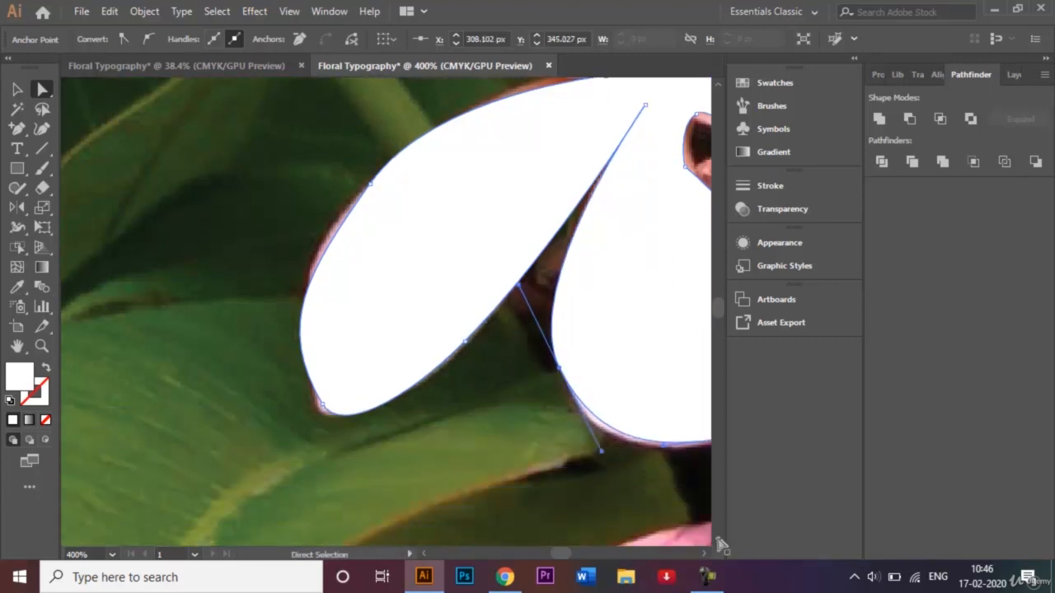
Select the leaf shape beside the B and nudge the anchor where its curved upper edge begins beside the petal tip
{"action": "key", "text": "ctrl+minus"}
{"action": "key", "text": "ctrl+minus"}
{"action": "key", "text": "ctrl+minus"}
{"action": "key", "text": "ctrl+minus"}
{"action": "key", "text": "ctrl+minus"}
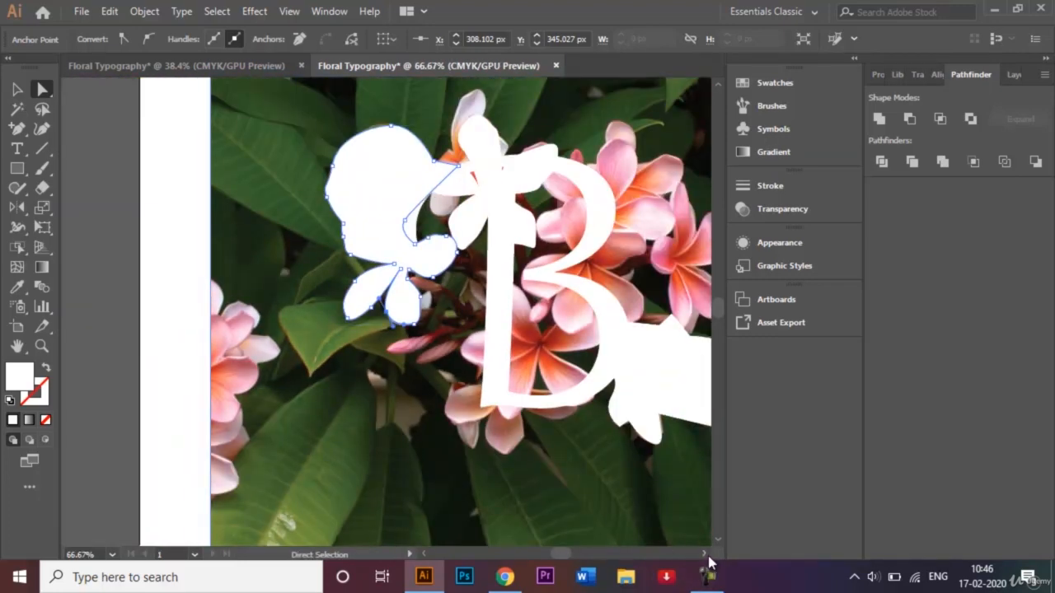
{"action": "scroll", "coordinate": [707, 561], "scroll_direction": "right", "scroll_amount": 5}
{"action": "left_click", "coordinate": [532, 381]}
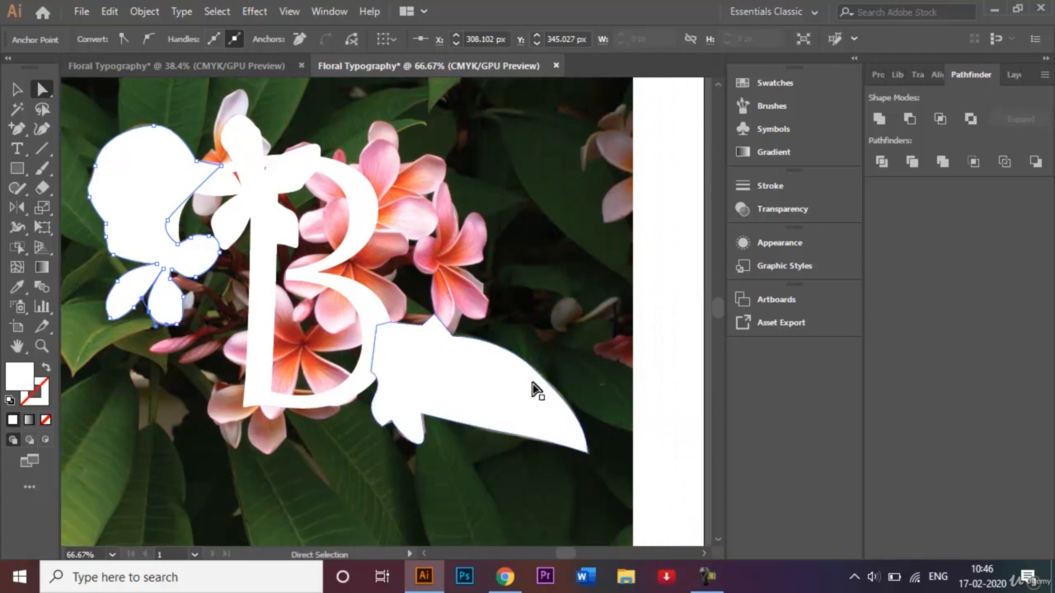
{"action": "key", "text": "ctrl+plus"}
{"action": "key", "text": "ctrl+plus"}
{"action": "key", "text": "ctrl+plus"}
{"action": "key", "text": "ctrl+plus"}
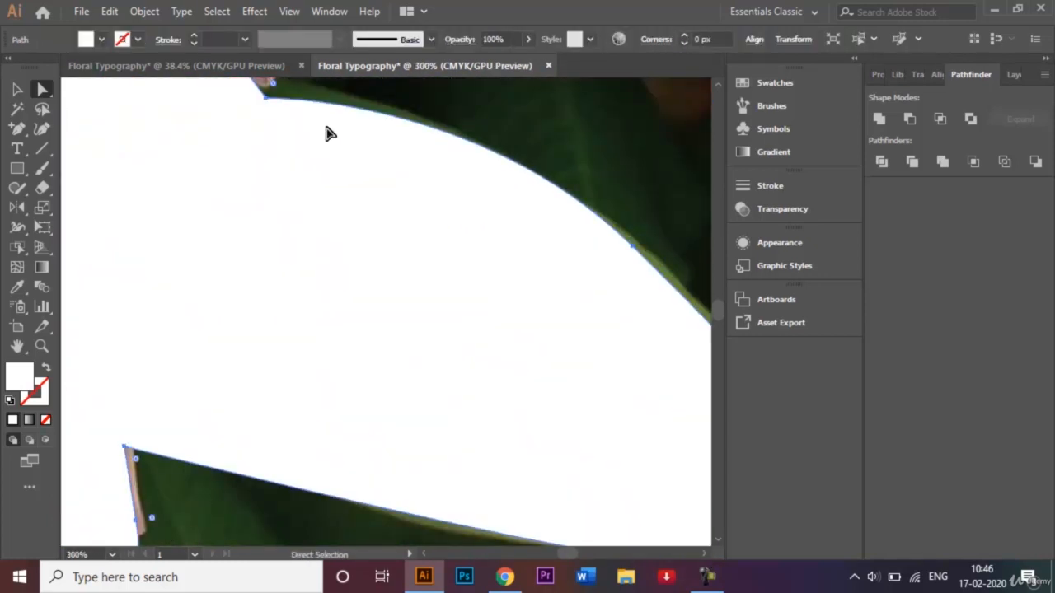
{"action": "left_click", "coordinate": [267, 99]}
{"action": "left_click_drag", "start_coordinate": [267, 98], "coordinate": [301, 336]}
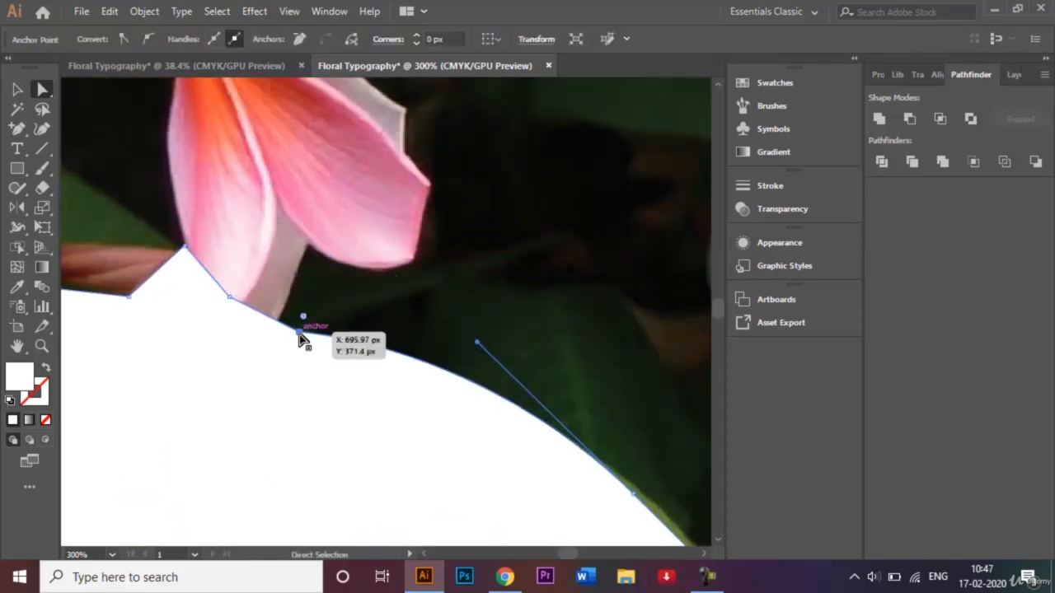
Move the middle anchors of the leaf's upper and lower edges so both curves follow the photo's leaf outline
{"action": "left_click", "coordinate": [719, 541]}
{"action": "key", "text": "ctrl+minus"}
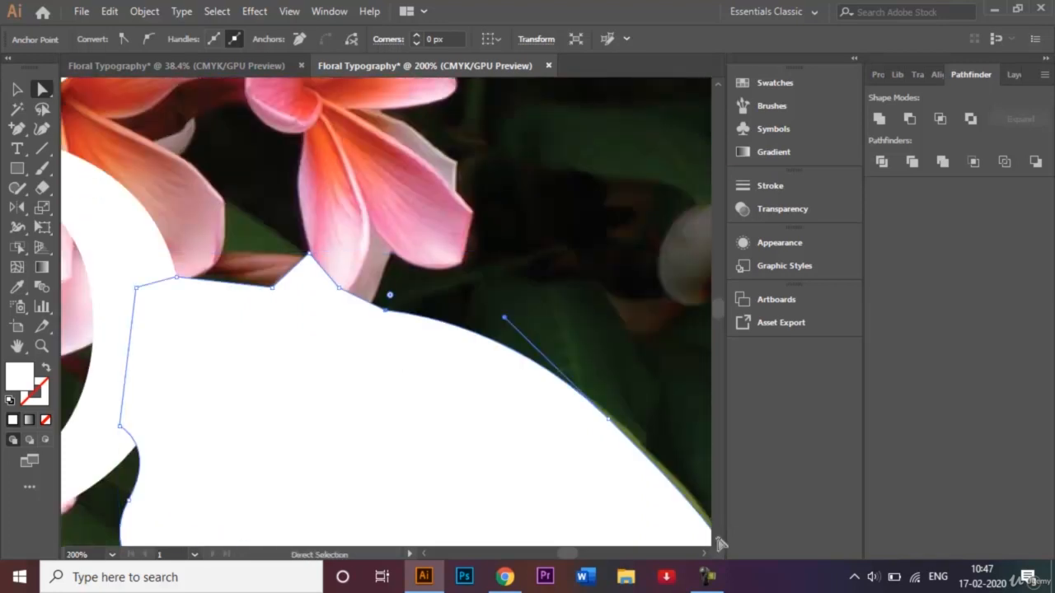
{"action": "left_click", "coordinate": [705, 555]}
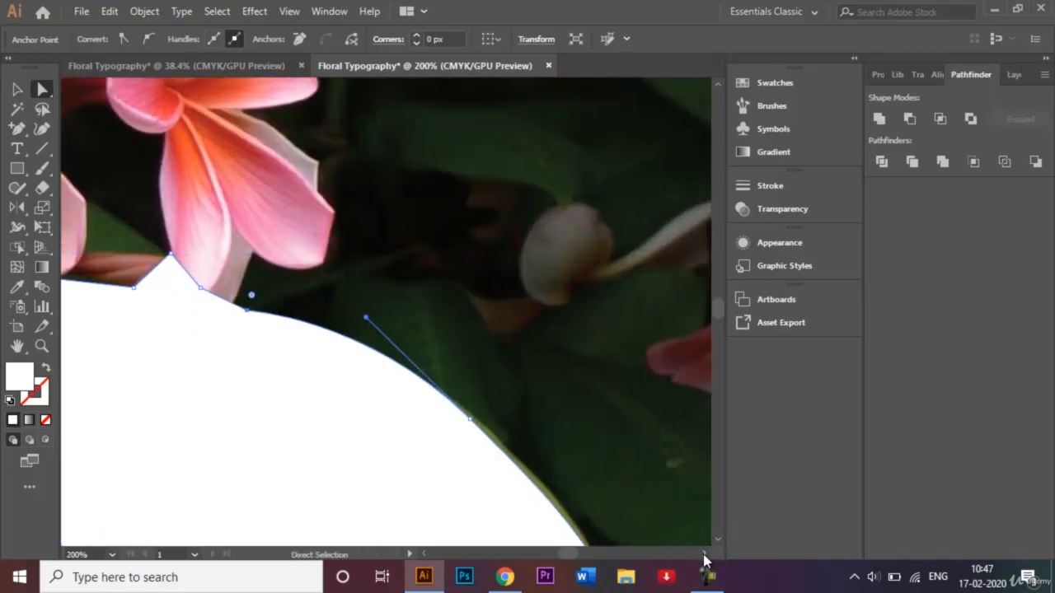
{"action": "left_click", "coordinate": [720, 541]}
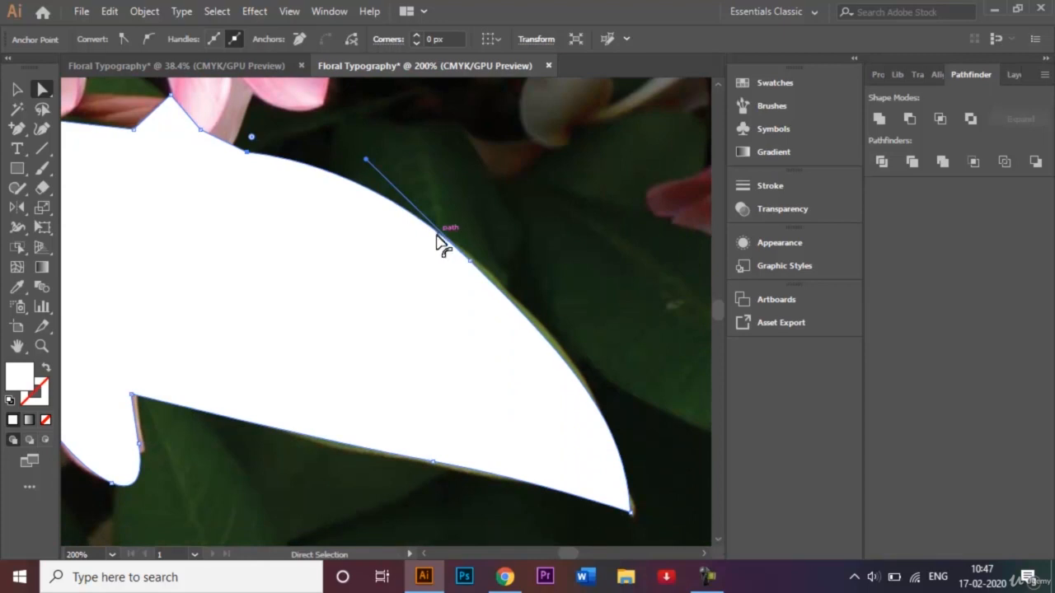
{"action": "left_click_drag", "start_coordinate": [439, 241], "coordinate": [483, 271]}
{"action": "left_click", "coordinate": [431, 461]}
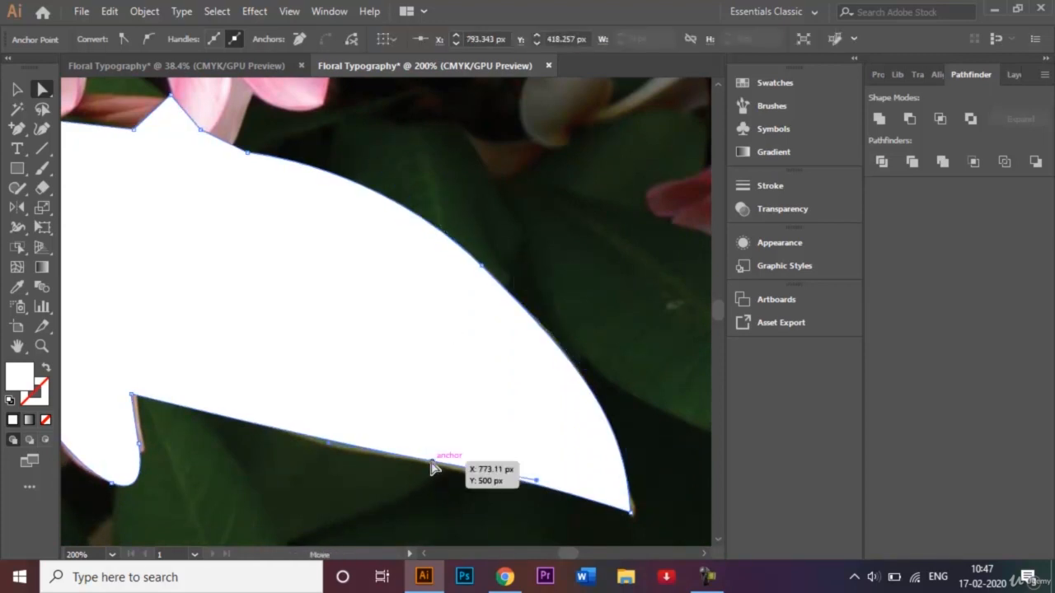
{"action": "left_click_drag", "start_coordinate": [435, 468], "coordinate": [420, 469]}
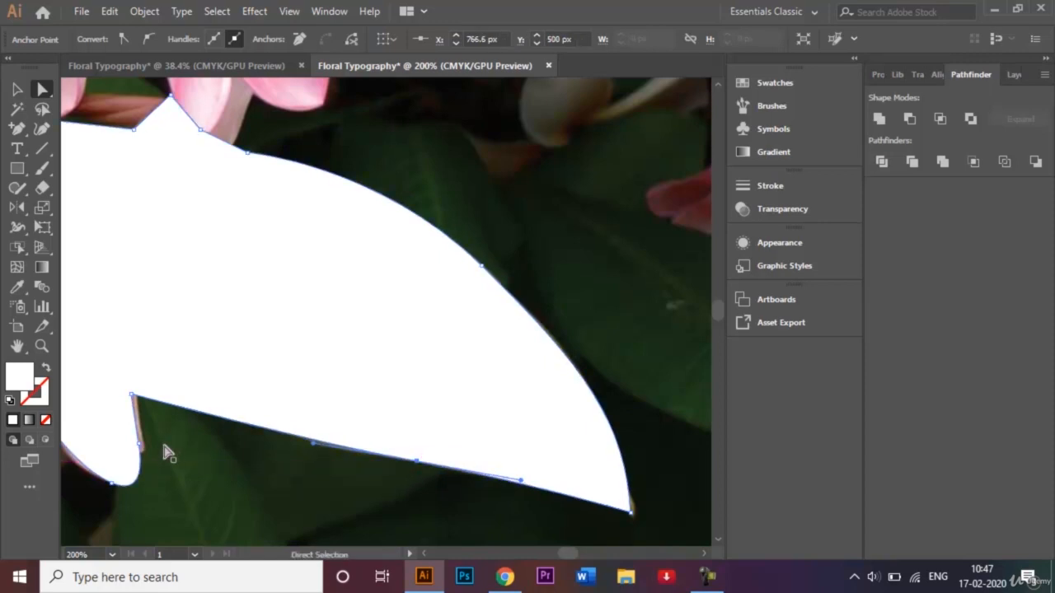
Adjust the right-edge and bottom anchors of the petal tip below the leaf to follow the photo's petal
{"action": "left_click", "coordinate": [140, 449]}
{"action": "left_click_drag", "start_coordinate": [140, 449], "coordinate": [144, 444]}
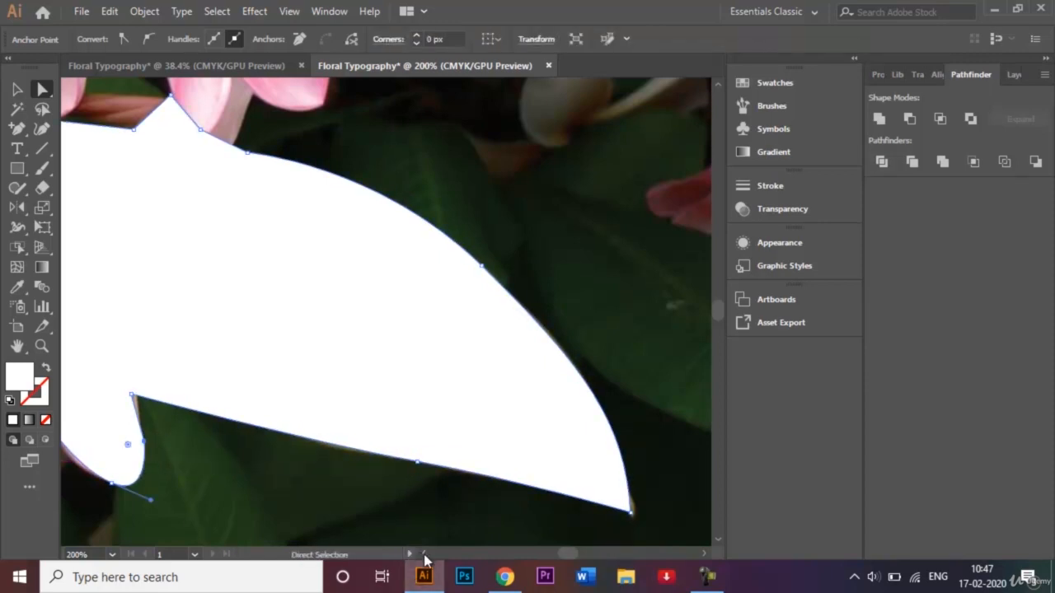
{"action": "left_click", "coordinate": [423, 554]}
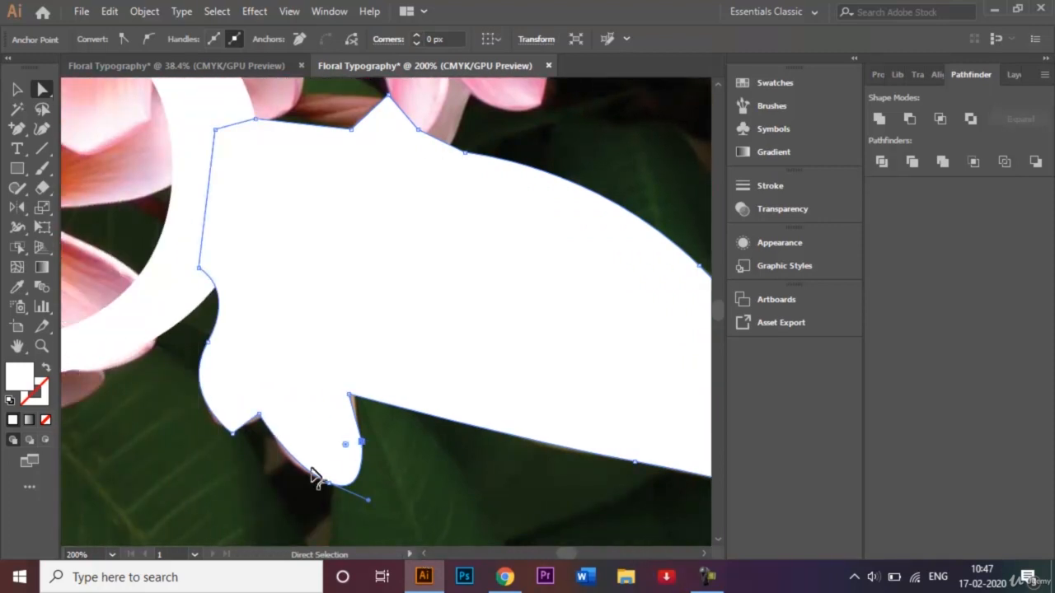
{"action": "mouse_move", "coordinate": [313, 478]}
{"action": "left_mouse_down"}
{"action": "mouse_move", "coordinate": [329, 488]}
{"action": "mouse_move", "coordinate": [318, 478]}
{"action": "left_mouse_up"}
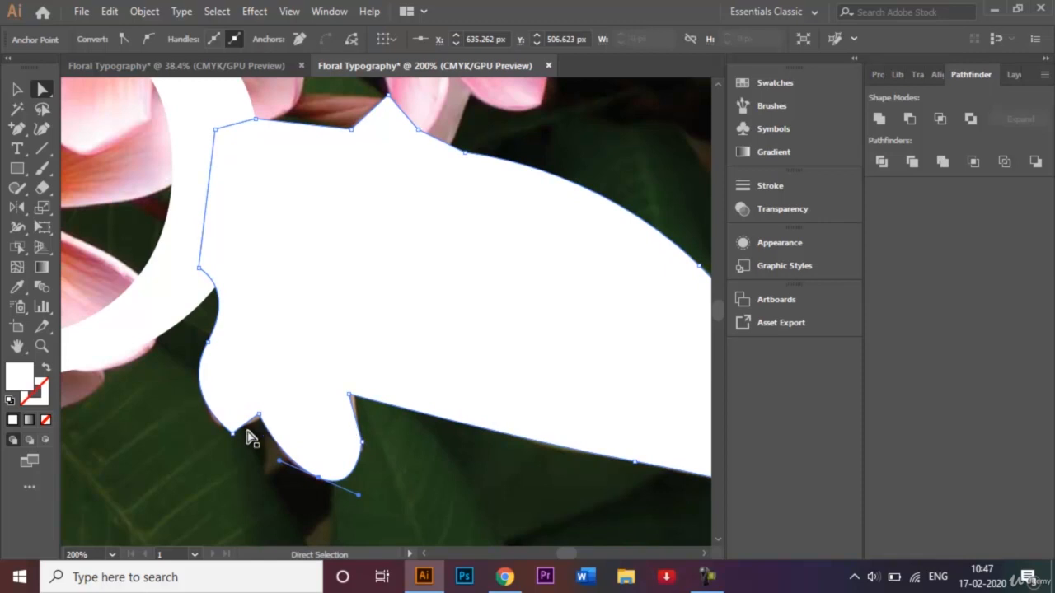
Round the smaller petal's pointed tip to about 7.95 px and the notch next to it to about 5.25 px
{"action": "left_click_drag", "start_coordinate": [233, 432], "coordinate": [233, 408]}
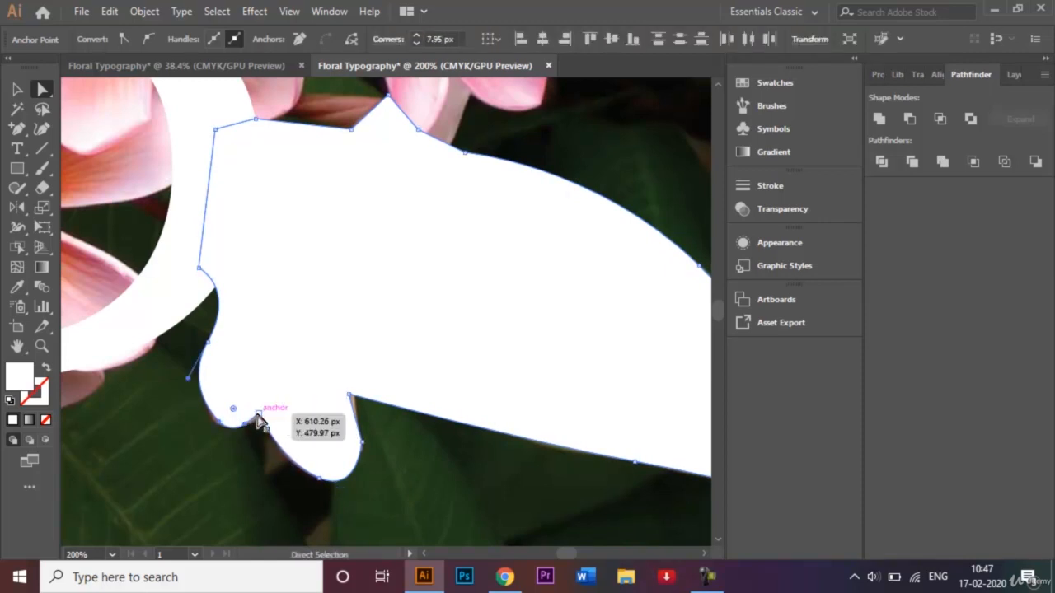
{"action": "left_click", "coordinate": [259, 414]}
{"action": "left_click_drag", "start_coordinate": [257, 437], "coordinate": [254, 431]}
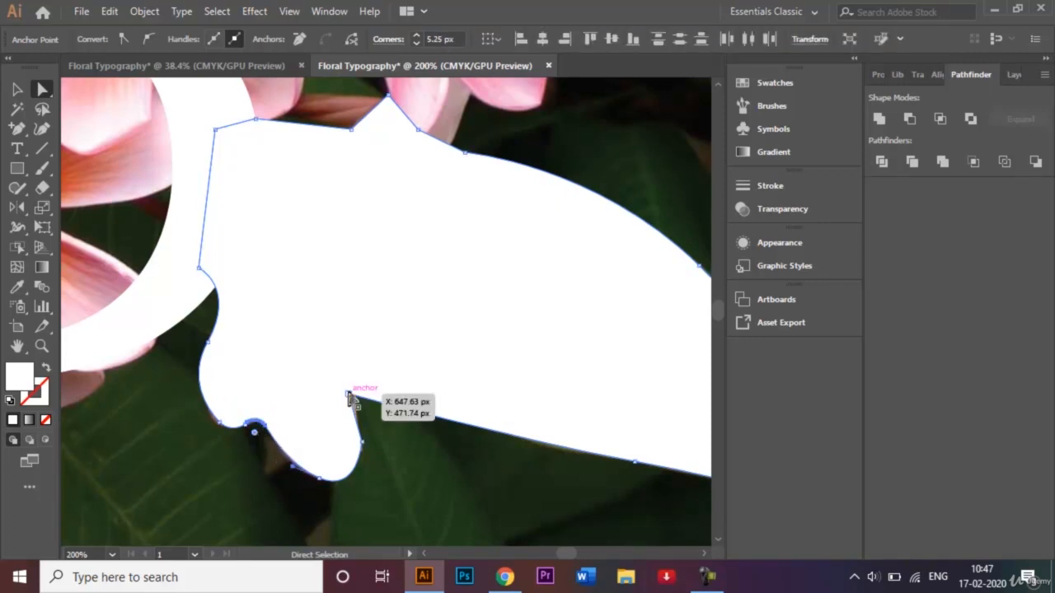
Move the notch anchor between the petal and the leaf's lower edge slightly right, and deselect the leaf shape
{"action": "left_click_drag", "start_coordinate": [350, 396], "coordinate": [355, 397]}
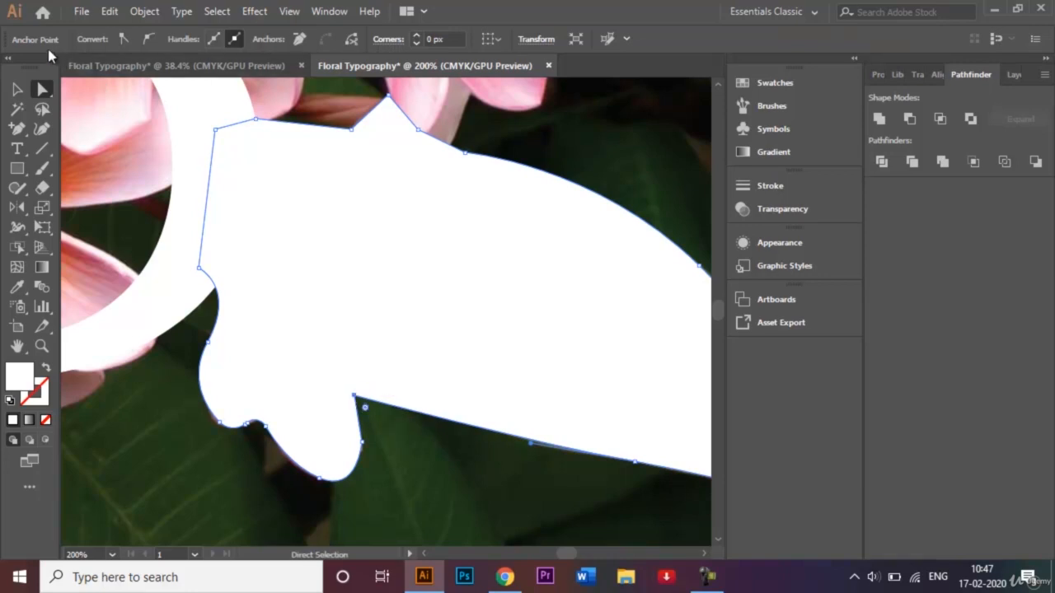
{"action": "left_click", "coordinate": [17, 89]}
{"action": "left_click", "coordinate": [188, 464]}
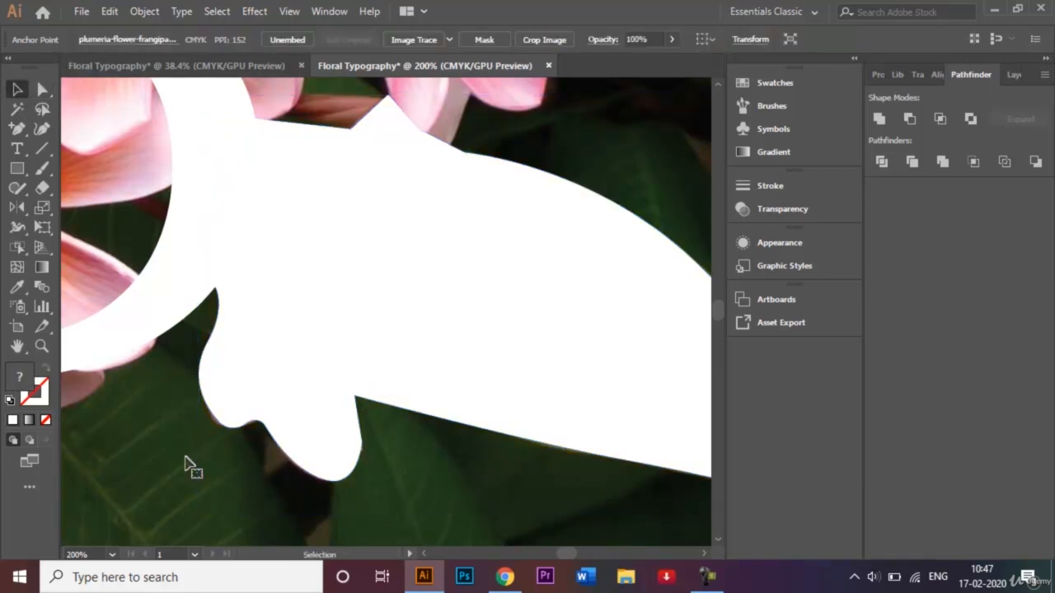
Select both traced flowers, the letter B and the leaf shape, unite them into one shape, and deselect it
{"action": "key", "text": "ctrl+minus"}
{"action": "key", "text": "ctrl+minus"}
{"action": "key", "text": "ctrl+minus"}
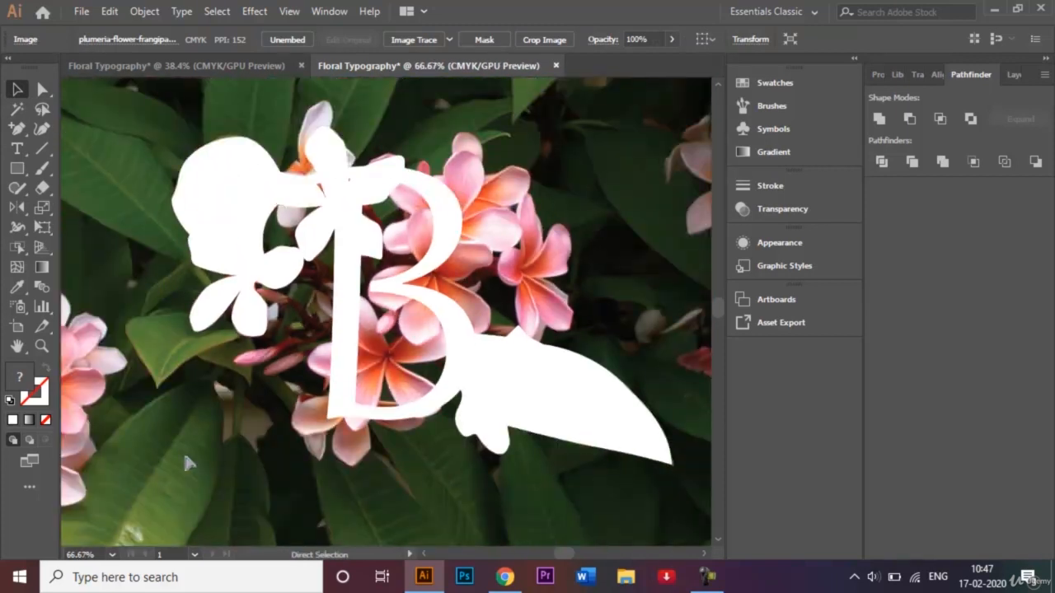
{"action": "left_click", "coordinate": [185, 183]}
{"action": "left_click", "coordinate": [339, 177], "text": "shift"}
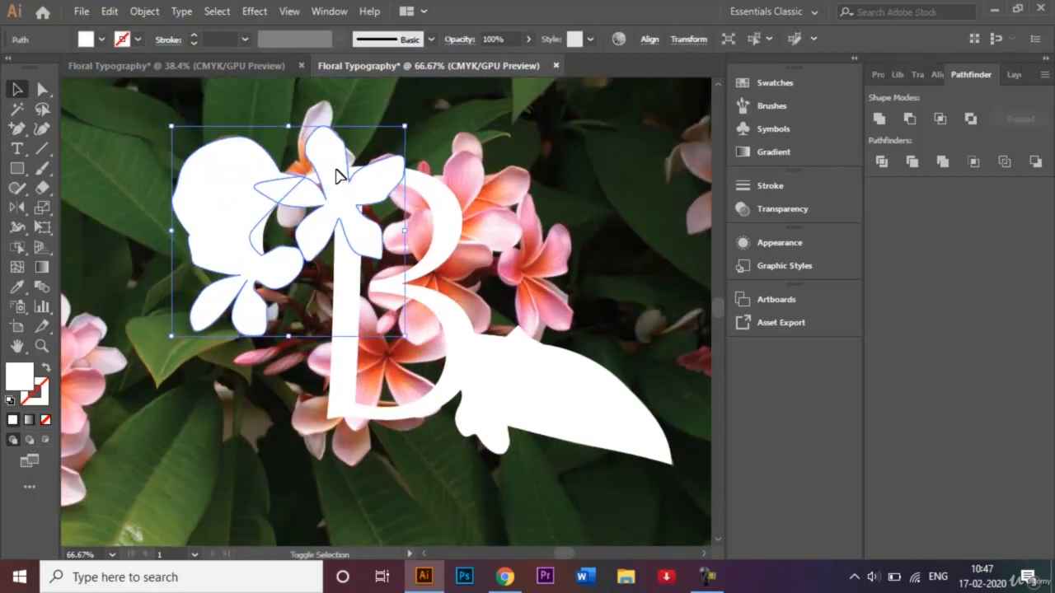
{"action": "left_click", "coordinate": [350, 310], "text": "shift"}
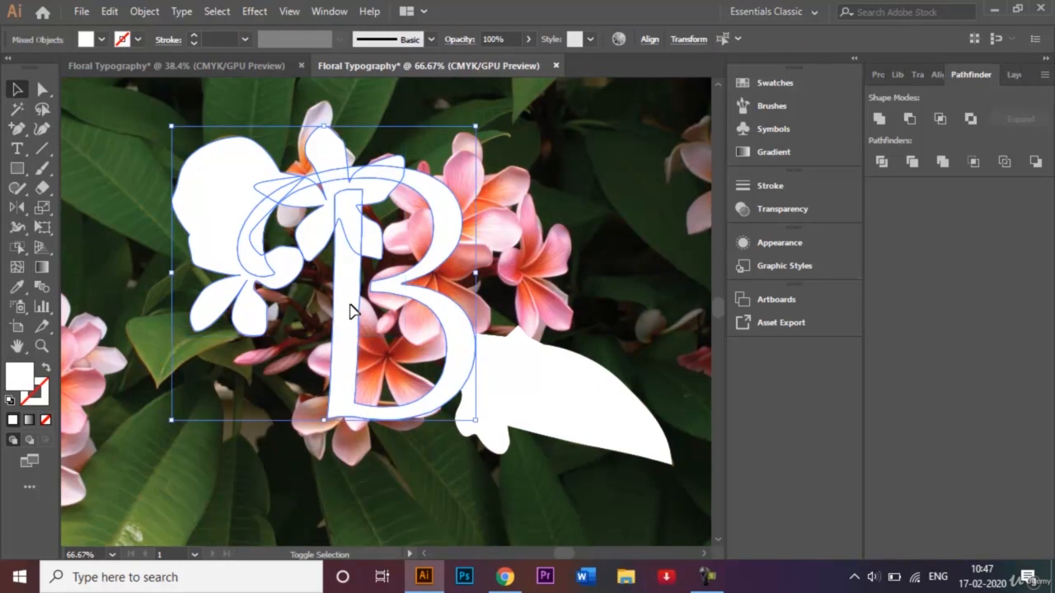
{"action": "left_click", "coordinate": [501, 380], "text": "shift"}
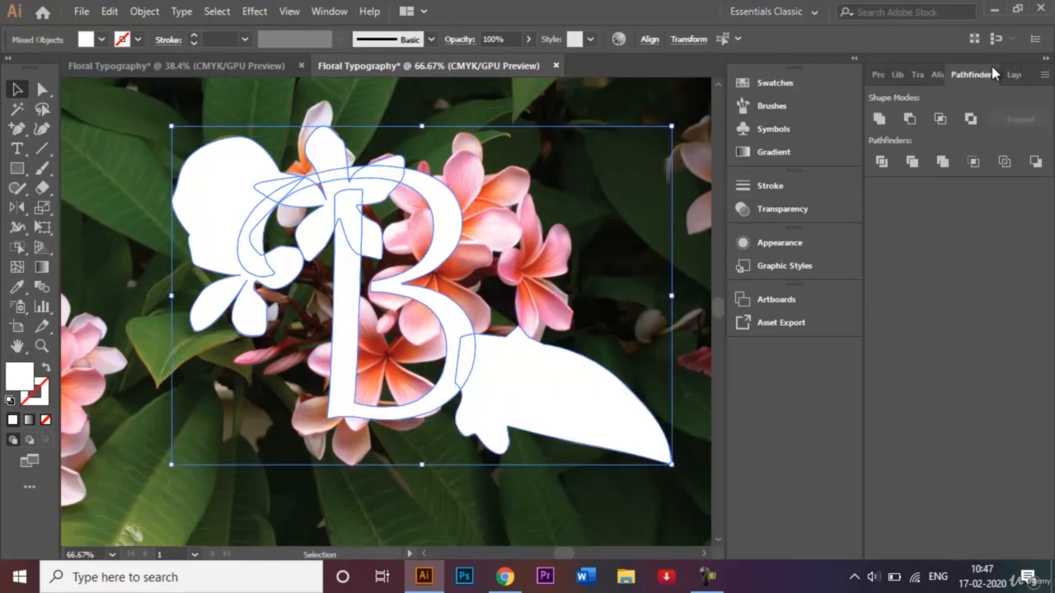
{"action": "left_click", "coordinate": [880, 120]}
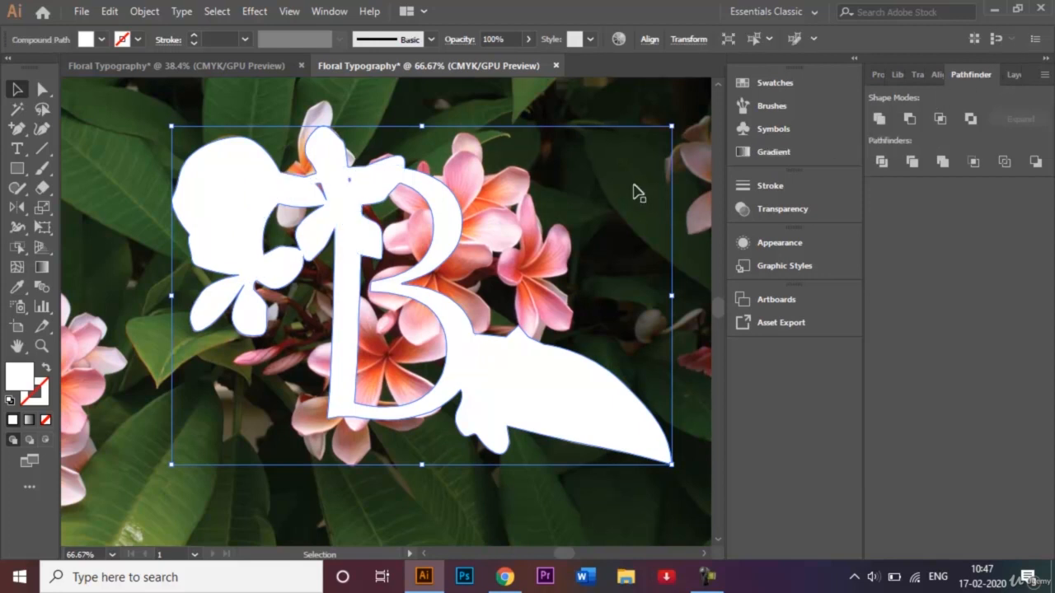
{"action": "scroll", "coordinate": [718, 186], "scroll_direction": "up", "scroll_amount": 3}
{"action": "left_click", "coordinate": [492, 217]}
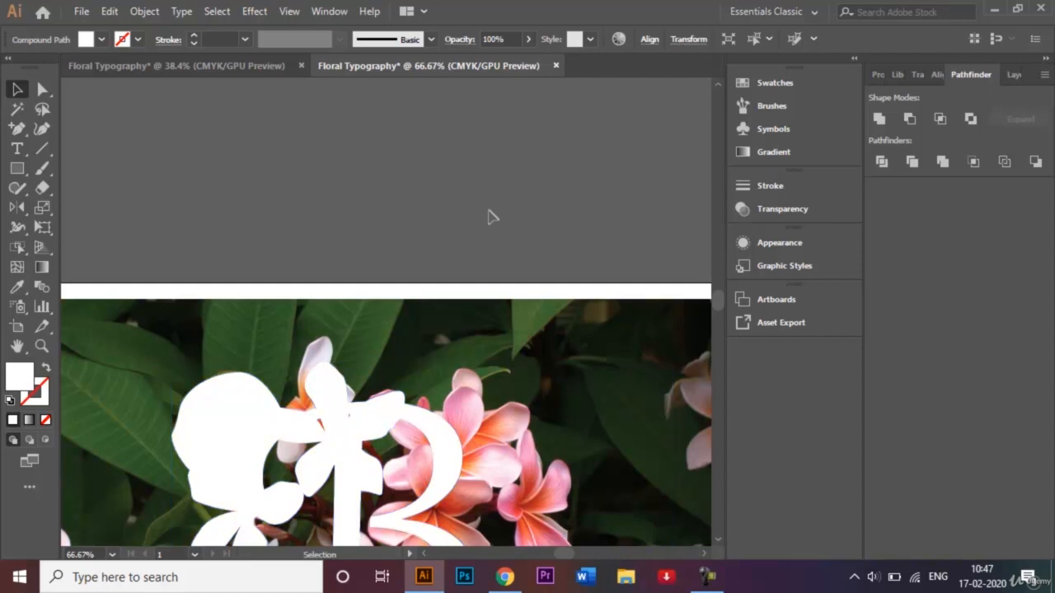
{"action": "key", "text": "ctrl+minus"}
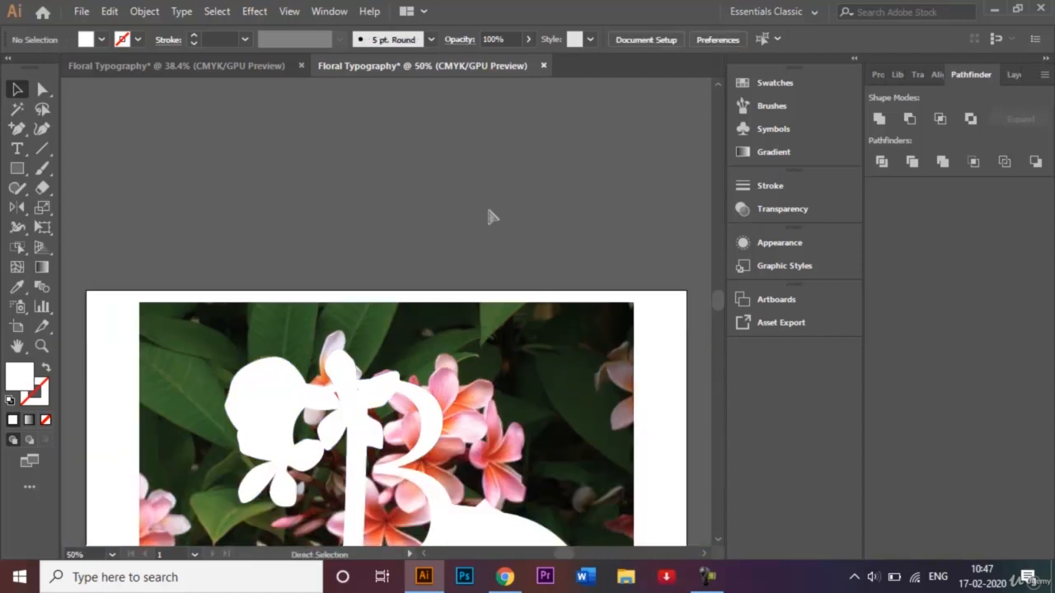
Select the plumeria photo together with the united white B shape, make a clipping mask from them, and deselect the result
{"action": "key", "text": "ctrl+0"}
{"action": "left_click_drag", "start_coordinate": [540, 419], "coordinate": [163, 126]}
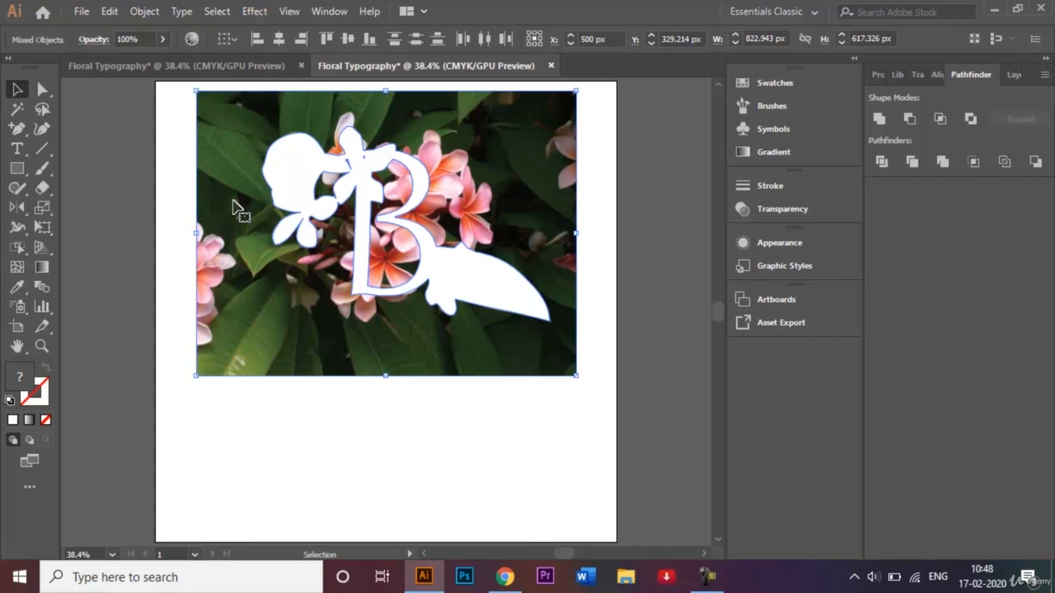
{"action": "left_click", "coordinate": [146, 11]}
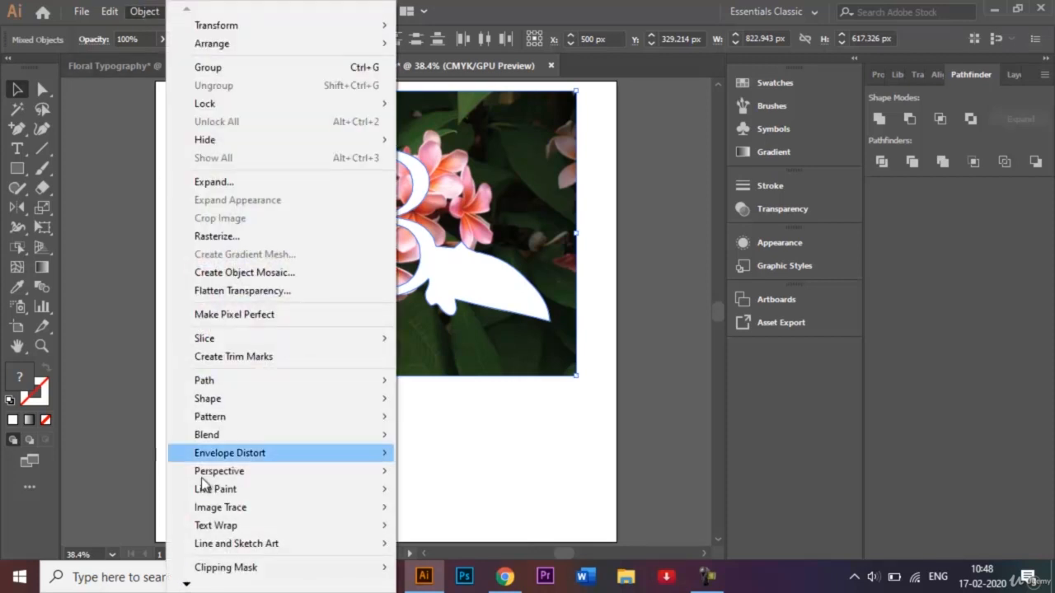
{"action": "mouse_move", "coordinate": [264, 571]}
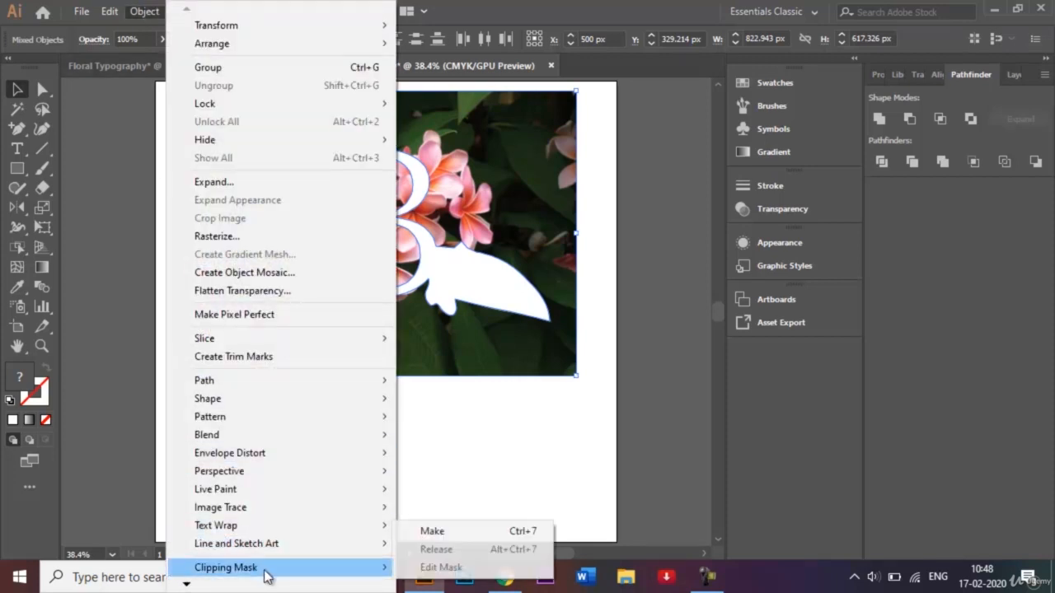
{"action": "left_click", "coordinate": [458, 533]}
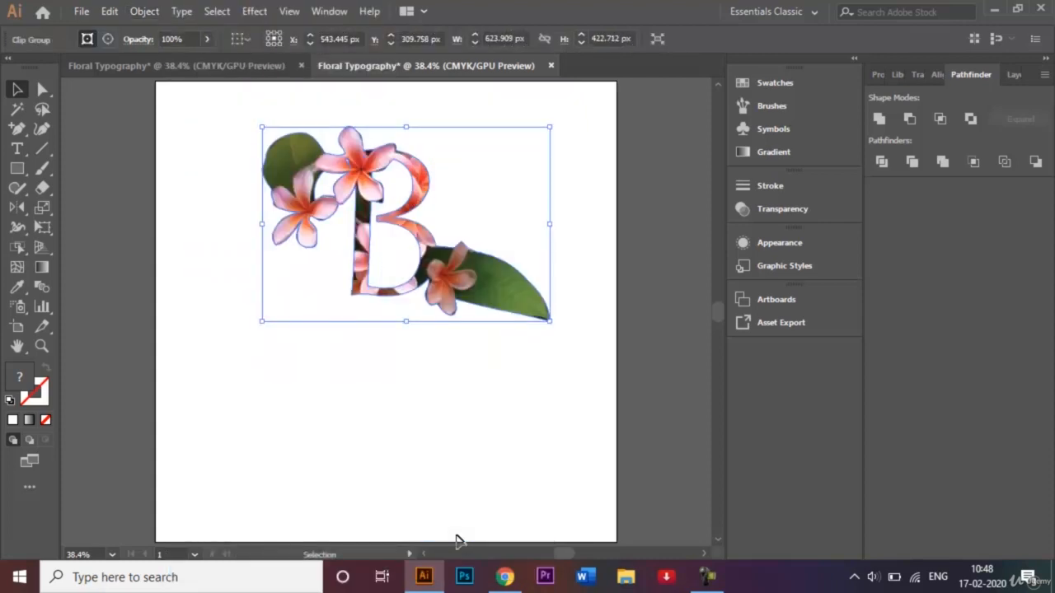
{"action": "left_click", "coordinate": [421, 400]}
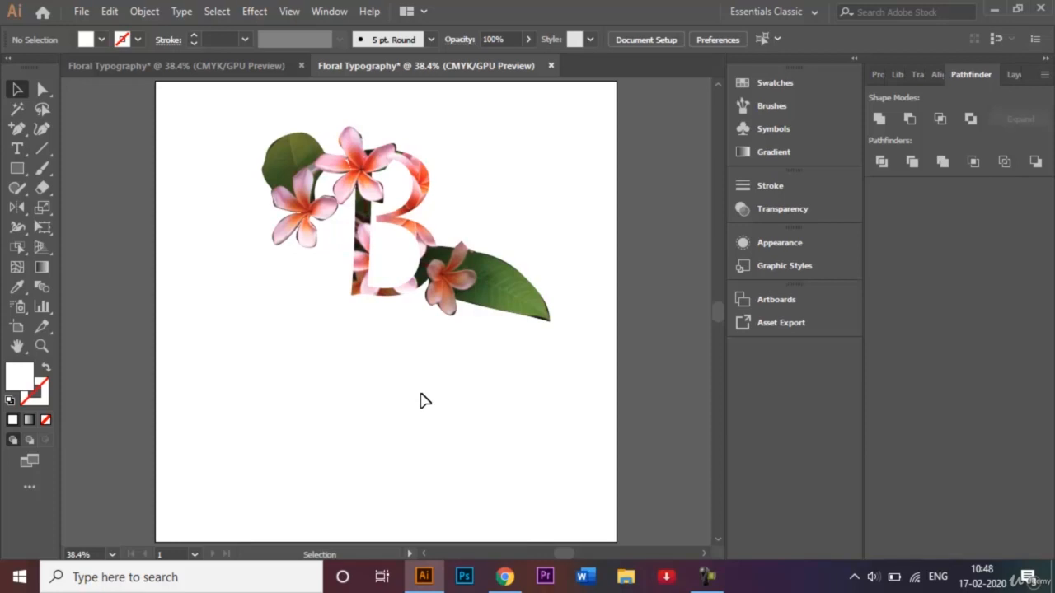
Save the document as Floral Typography.ai in the Graphics folder, in Adobe Illustrator format with the Illustrator CC version options
{"action": "left_click", "coordinate": [83, 11]}
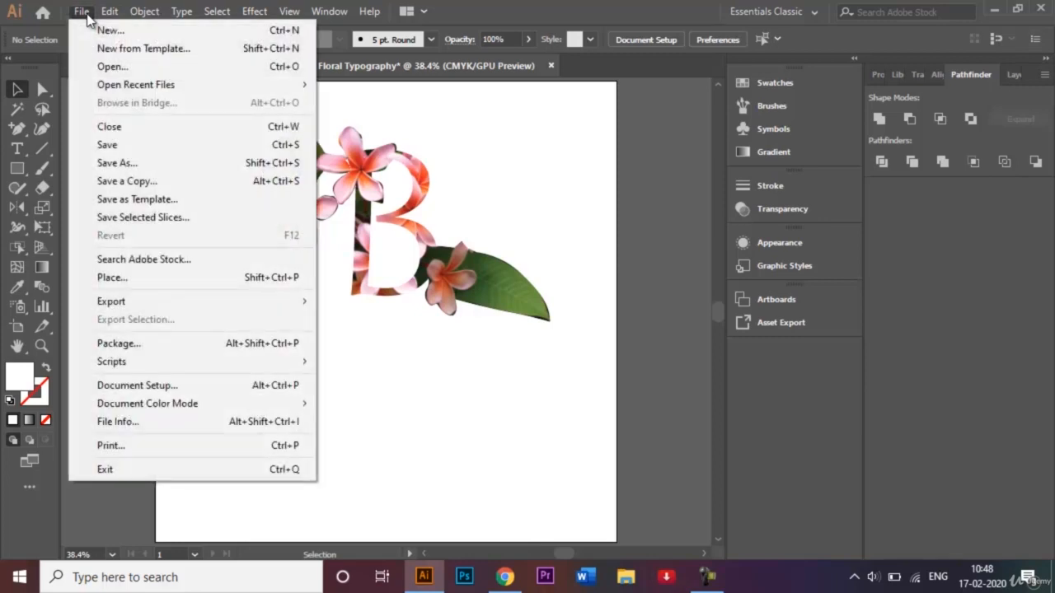
{"action": "left_click", "coordinate": [163, 162]}
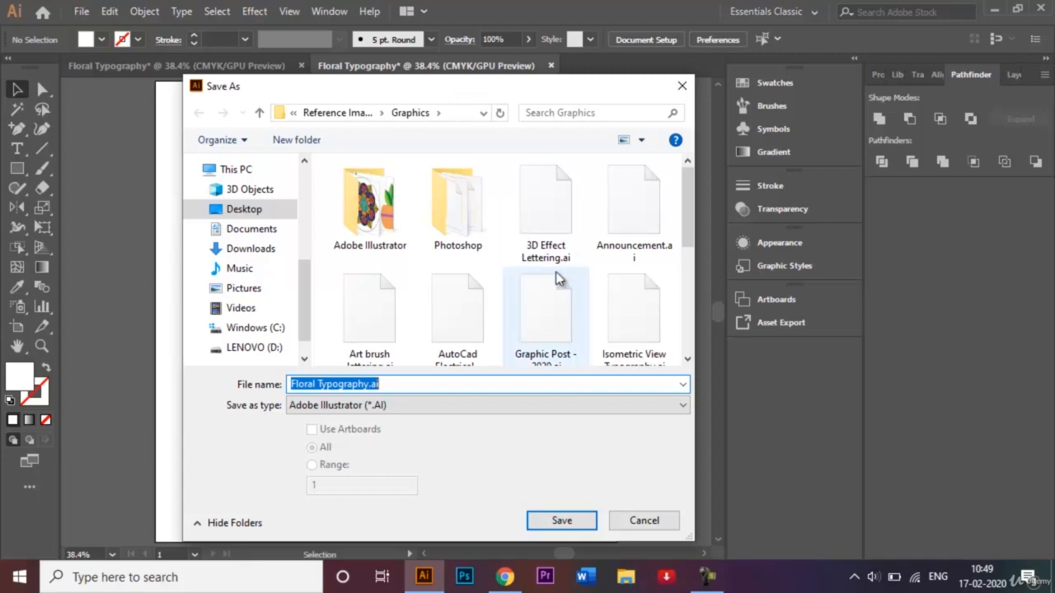
{"action": "left_click", "coordinate": [567, 523]}
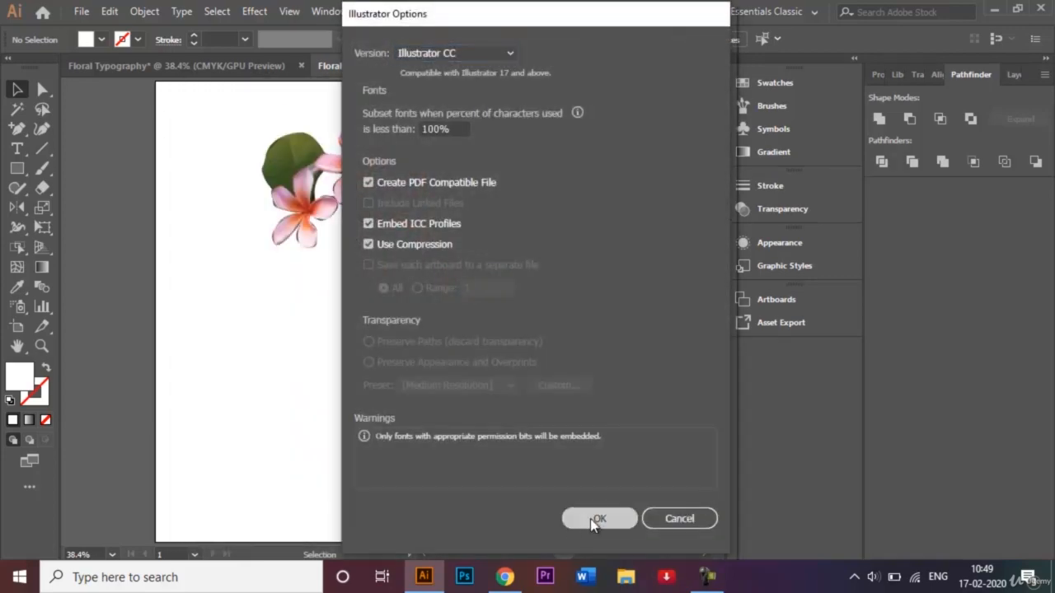
{"action": "left_click", "coordinate": [590, 519]}
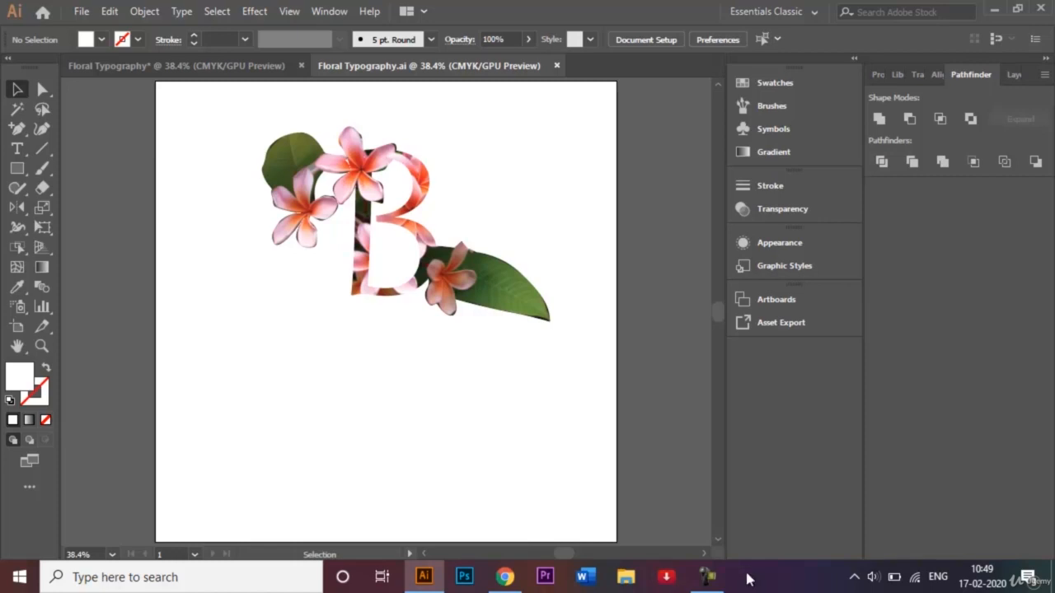
{"action": "mouse_move", "coordinate": [705, 581]}
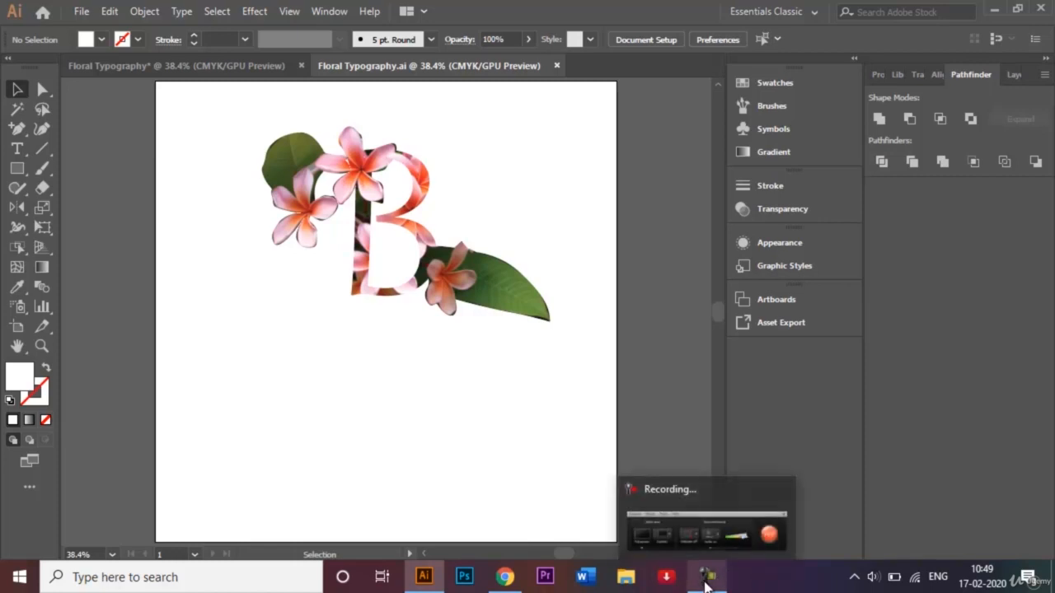